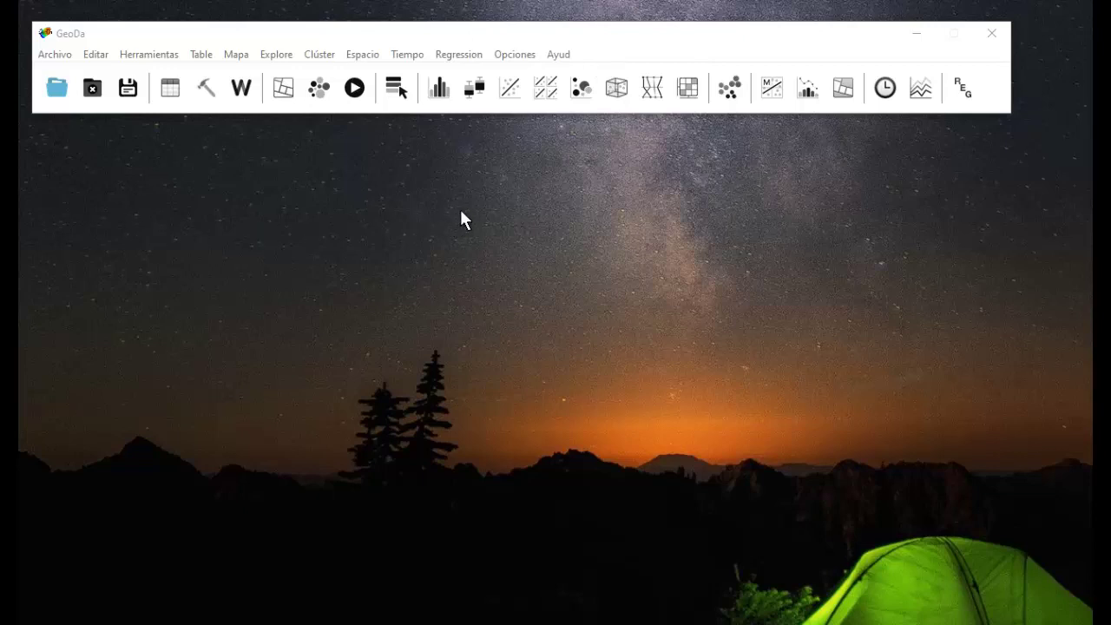
- Open the ESRI Shapefile 03_NiNis_2.shp from the Cartografía folder and place its map window, enlarged, below the main toolbar
{"action": "left_click", "coordinate": [59, 95]}
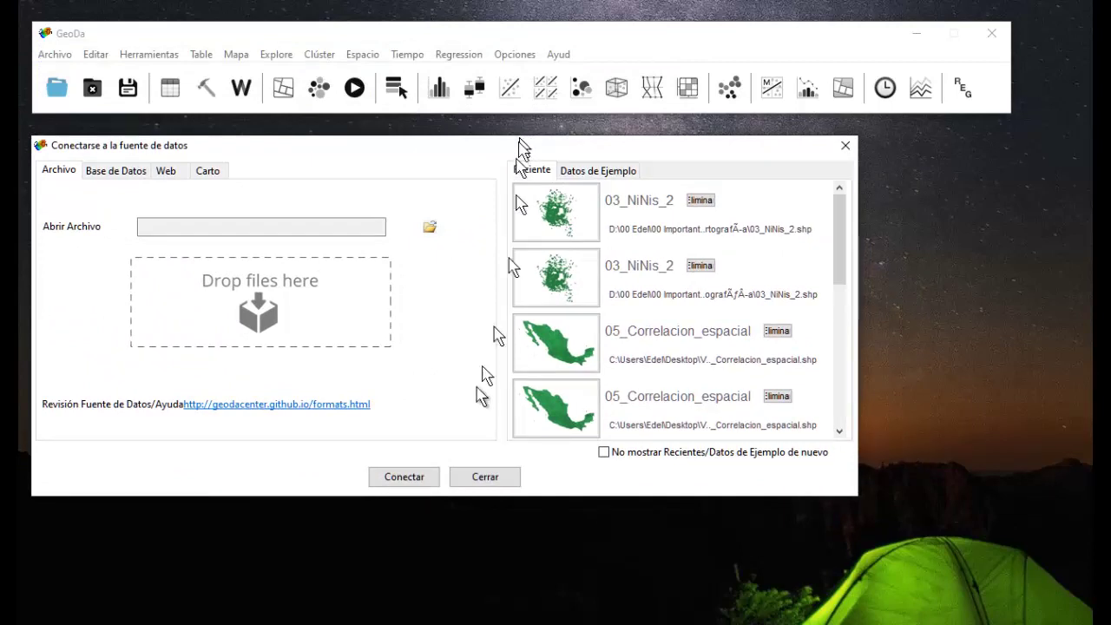
{"action": "left_click", "coordinate": [429, 227]}
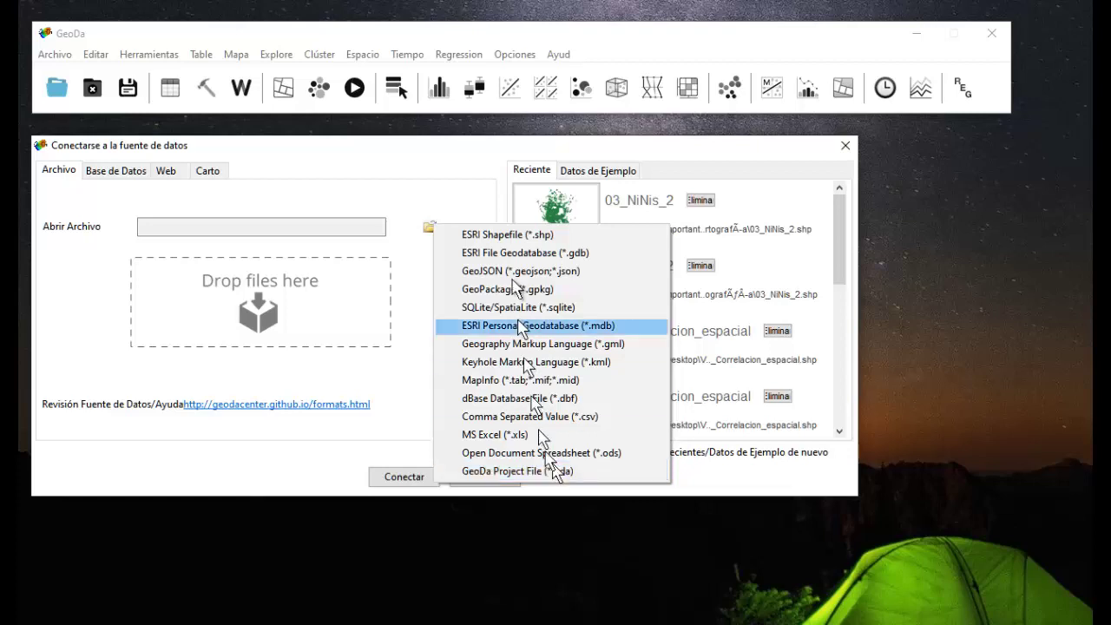
{"action": "left_click", "coordinate": [503, 236]}
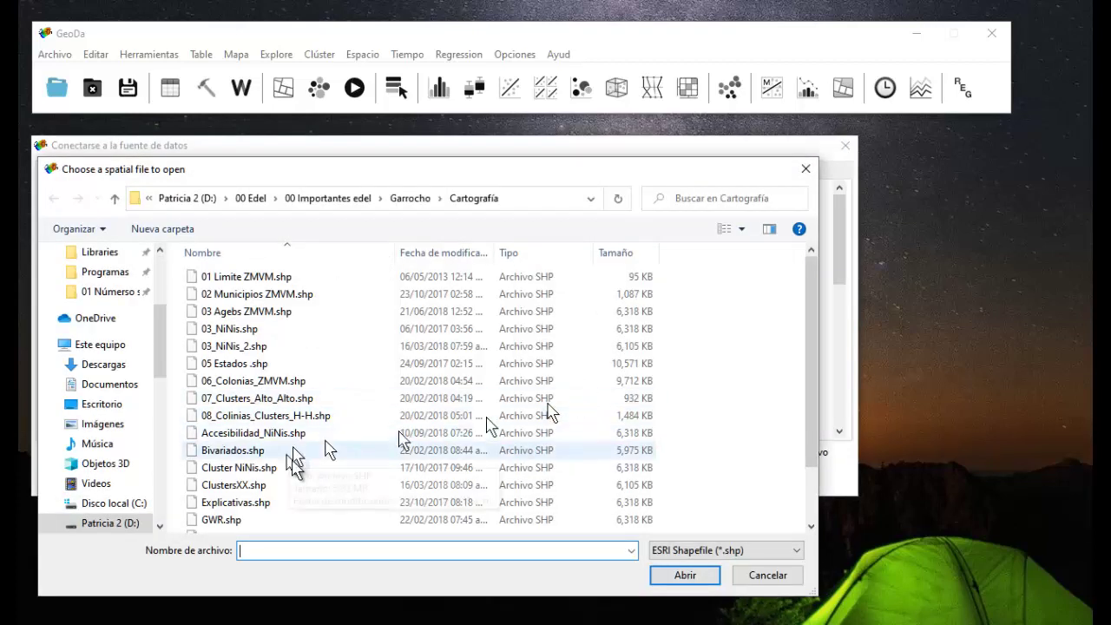
{"action": "left_click", "coordinate": [252, 347]}
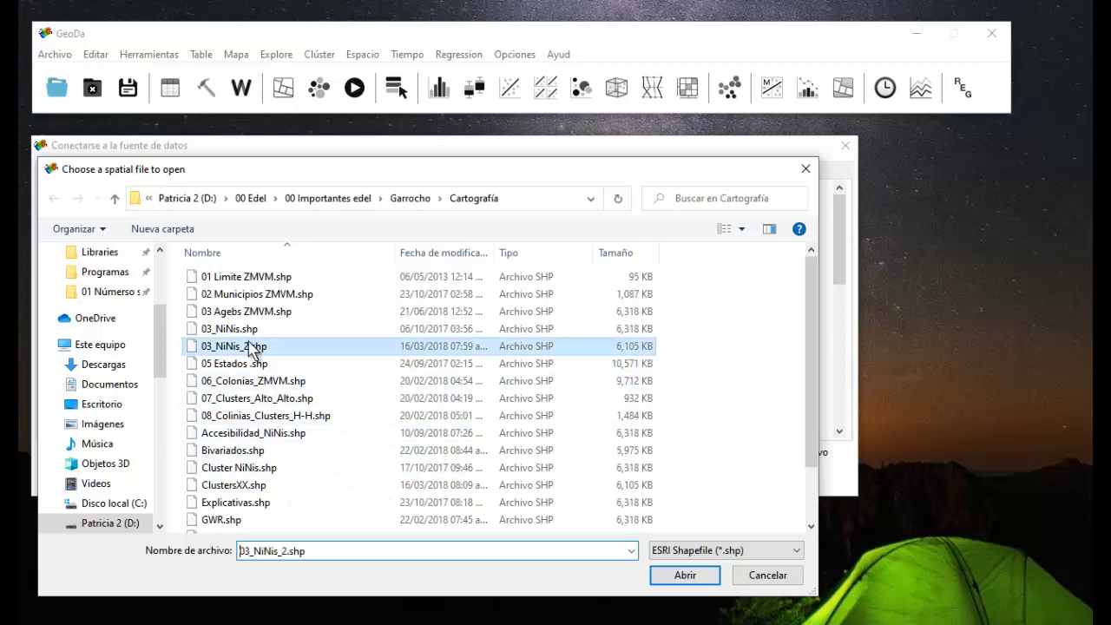
{"action": "left_click", "coordinate": [685, 575]}
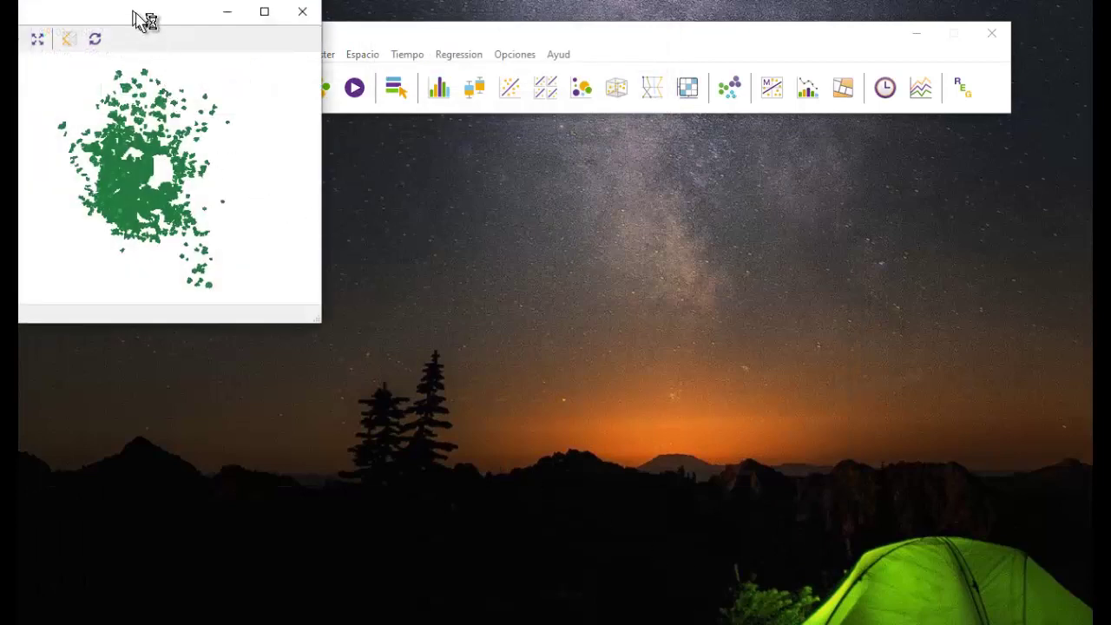
{"action": "left_click_drag", "start_coordinate": [144, 20], "coordinate": [342, 144]}
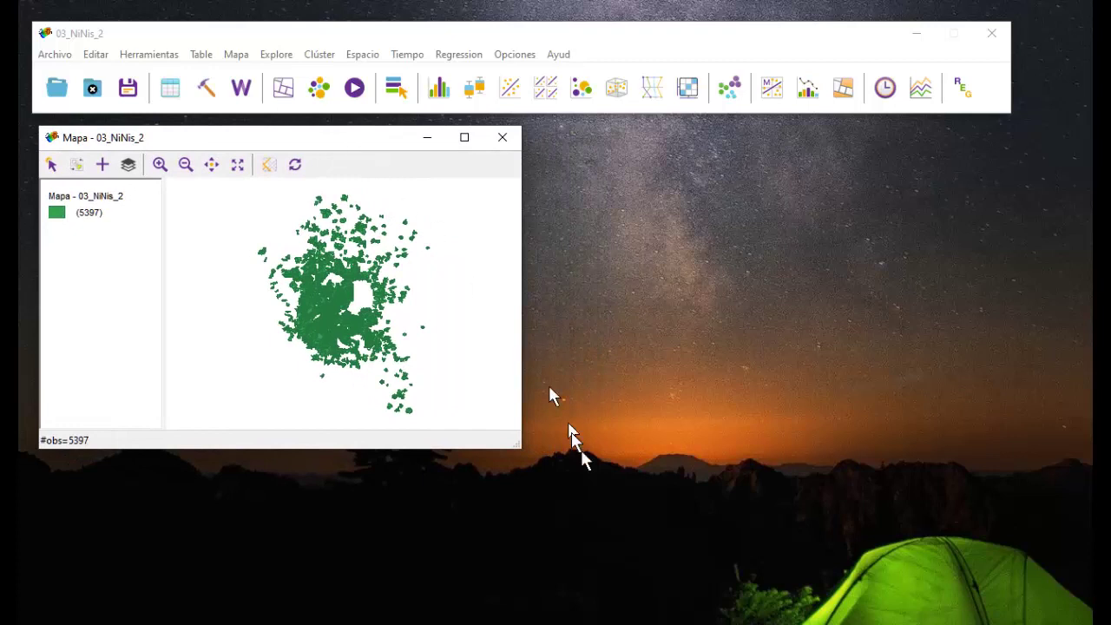
{"action": "left_click_drag", "start_coordinate": [521, 447], "coordinate": [623, 505]}
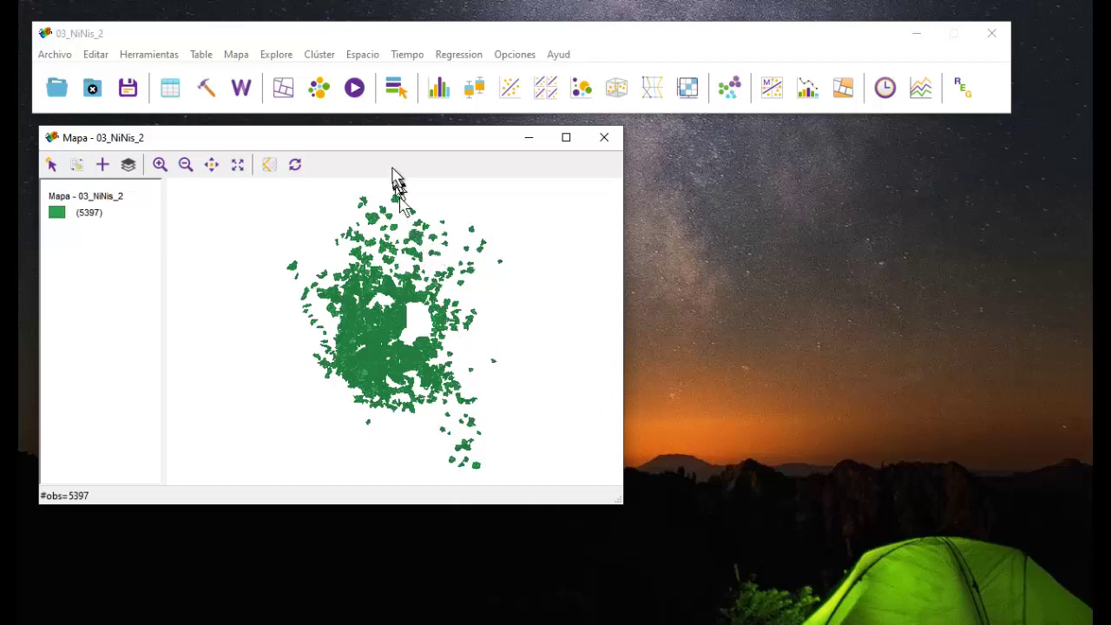
- Create a histogram of the variable PORNN and place its window beside the base map
{"action": "left_click", "coordinate": [278, 55]}
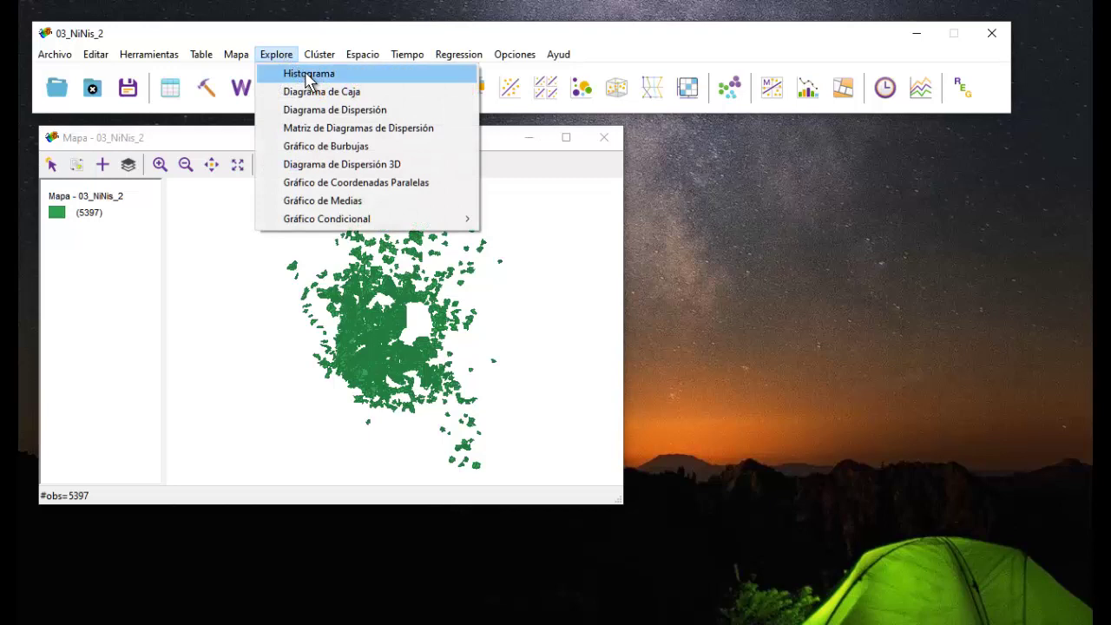
{"action": "left_click", "coordinate": [308, 77]}
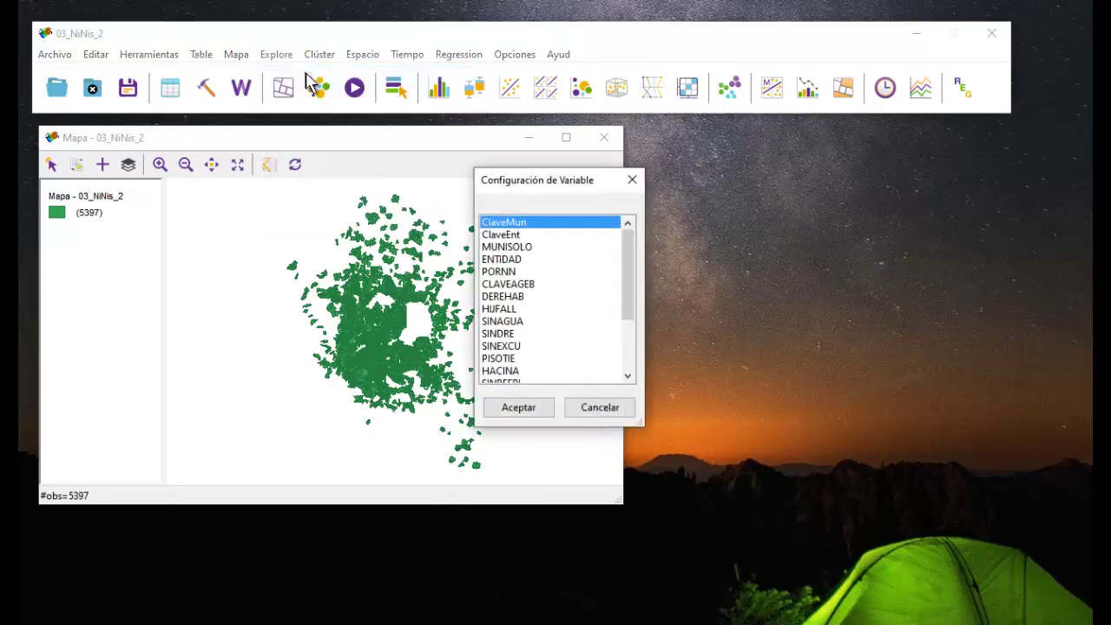
{"action": "left_click", "coordinate": [516, 273]}
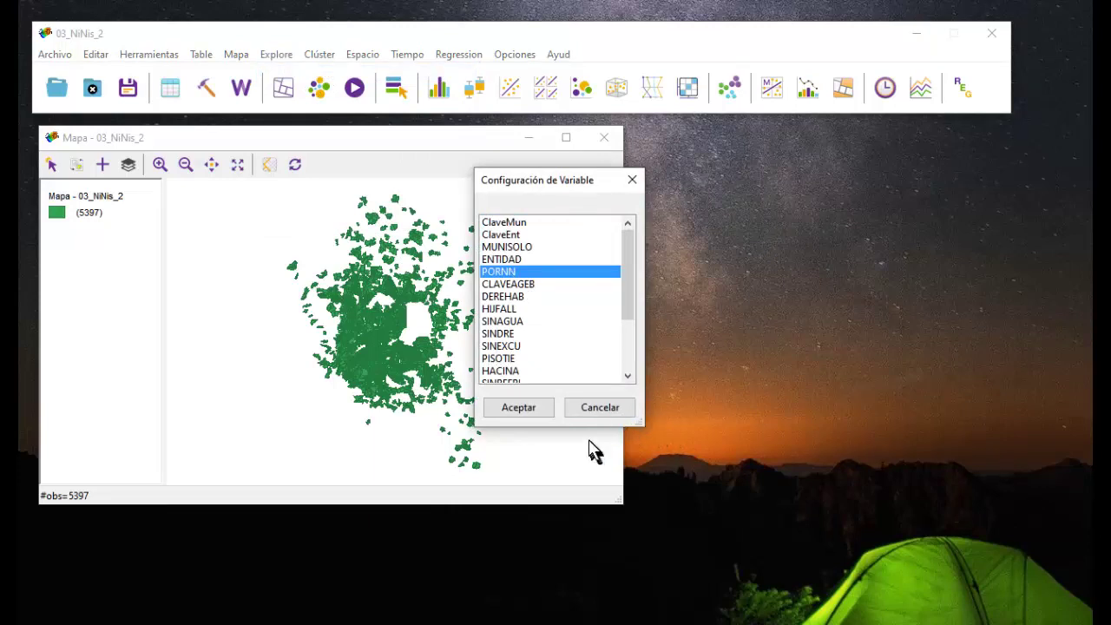
{"action": "left_click", "coordinate": [525, 409]}
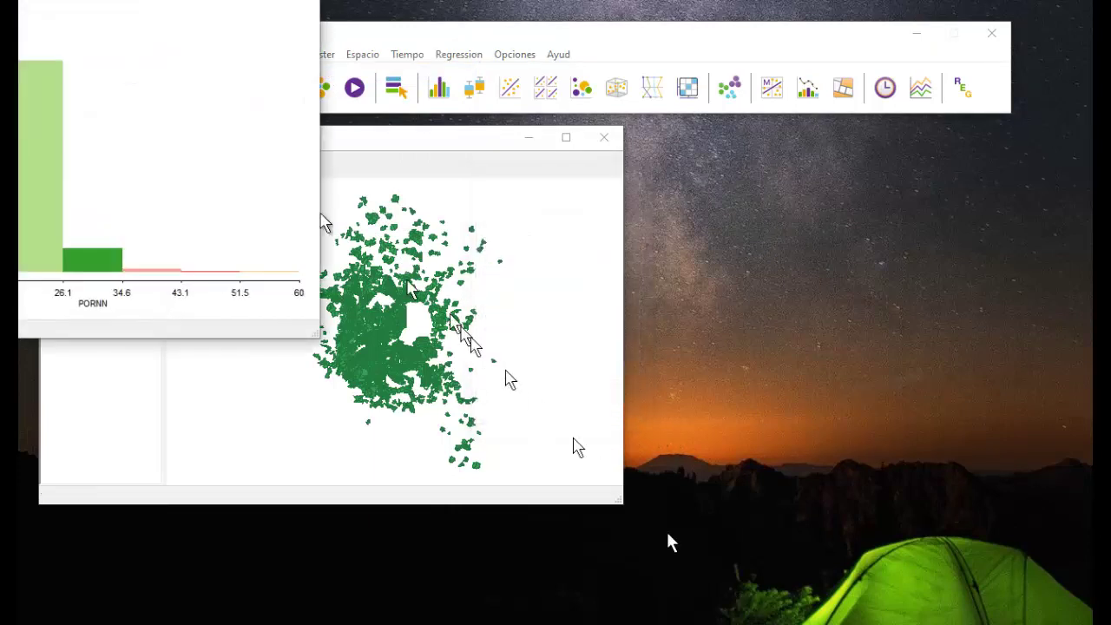
{"action": "left_click_drag", "start_coordinate": [106, 0], "coordinate": [898, 129]}
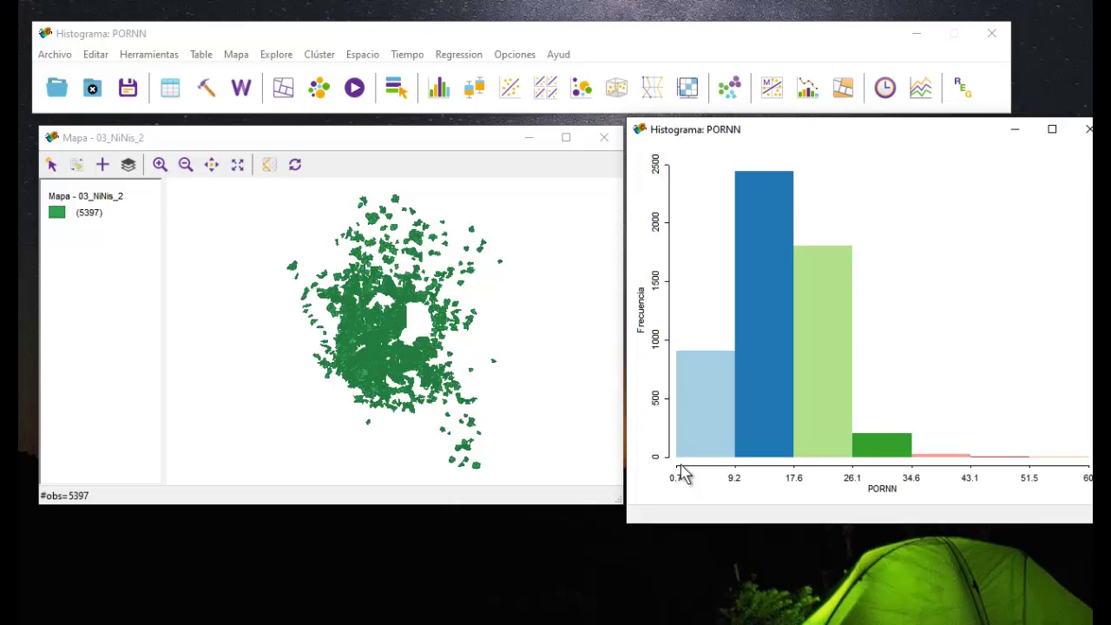
- Examine where each of the first three PORNN histogram bars and the group above 26.1 fall on the map, then clear the selection
{"action": "left_click", "coordinate": [705, 423]}
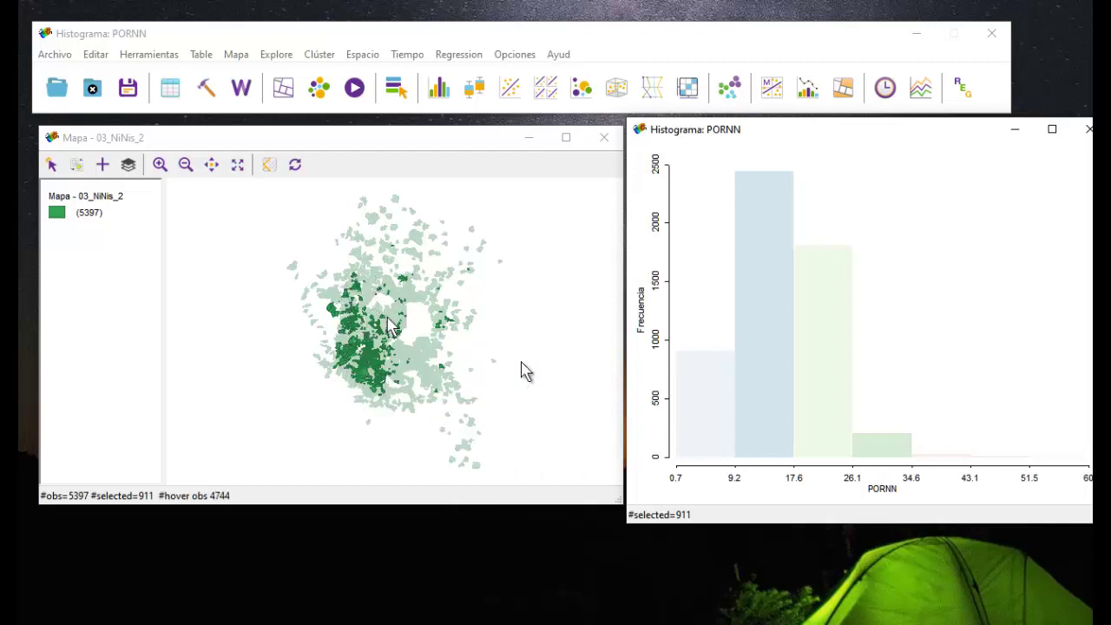
{"action": "left_click", "coordinate": [774, 390]}
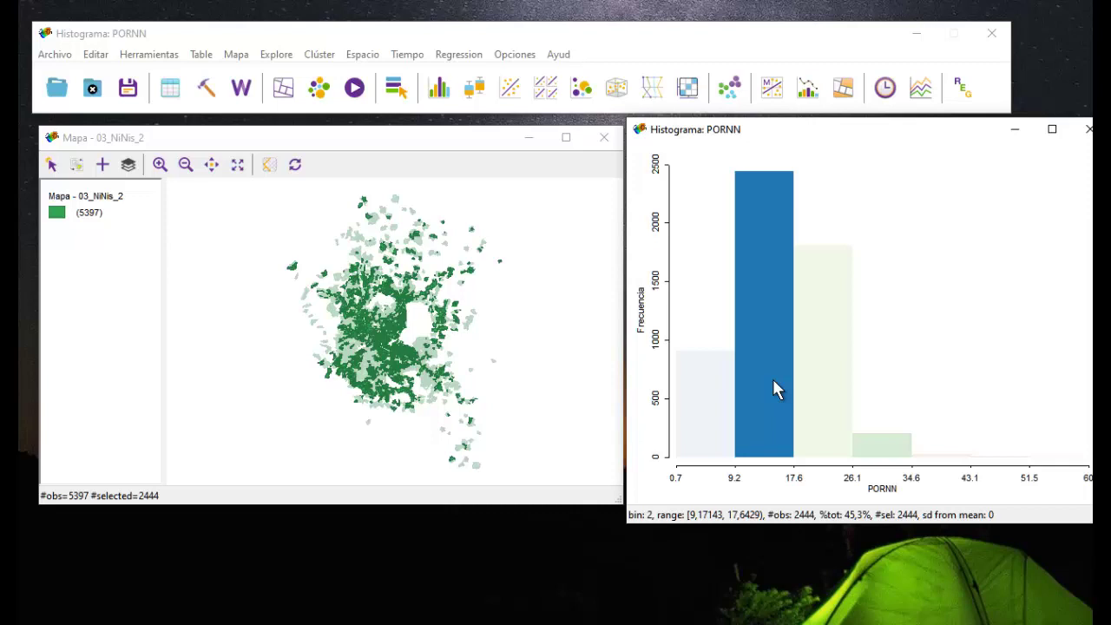
{"action": "left_click", "coordinate": [816, 389]}
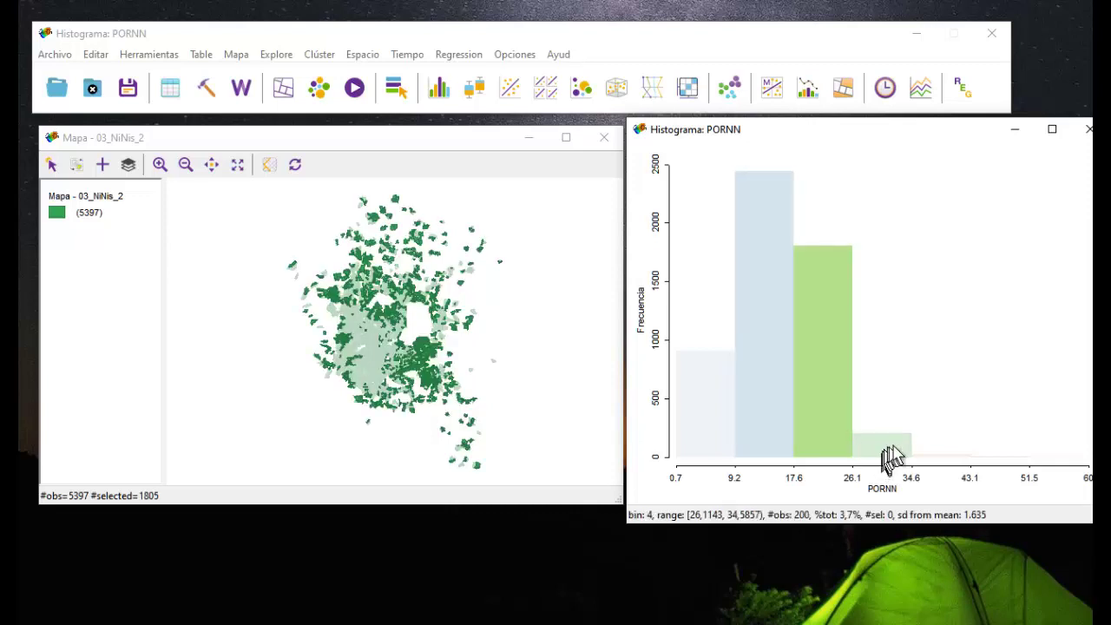
{"action": "left_click_drag", "start_coordinate": [869, 409], "coordinate": [1083, 504]}
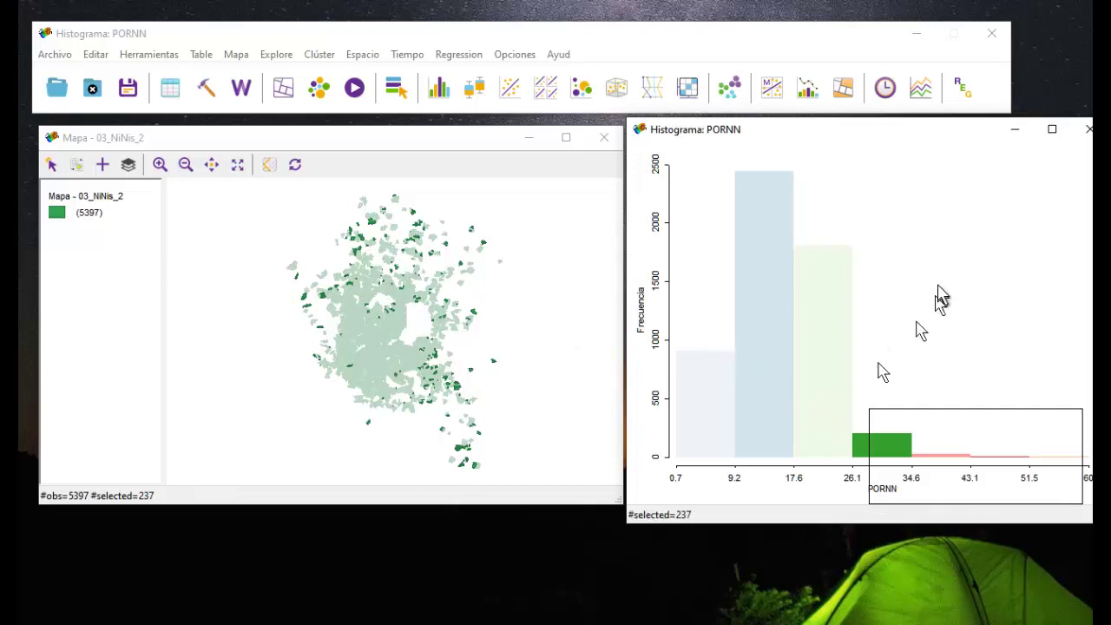
{"action": "left_click", "coordinate": [992, 403]}
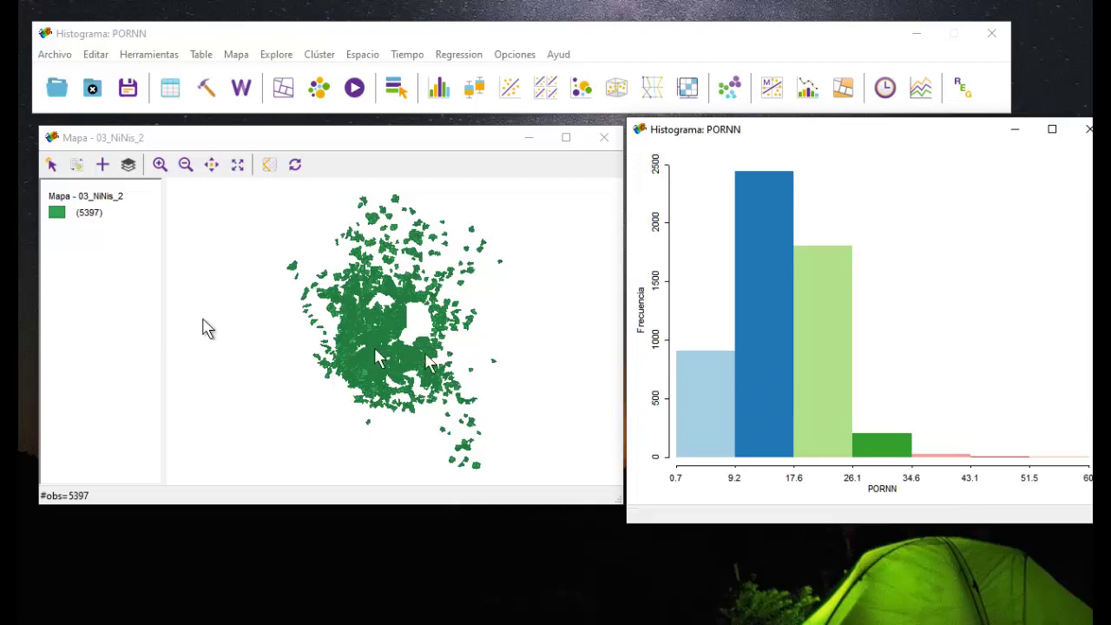
- Create a quantile map of PORNN with 5 classes and place it over the lower part of the base map
{"action": "left_click", "coordinate": [240, 59]}
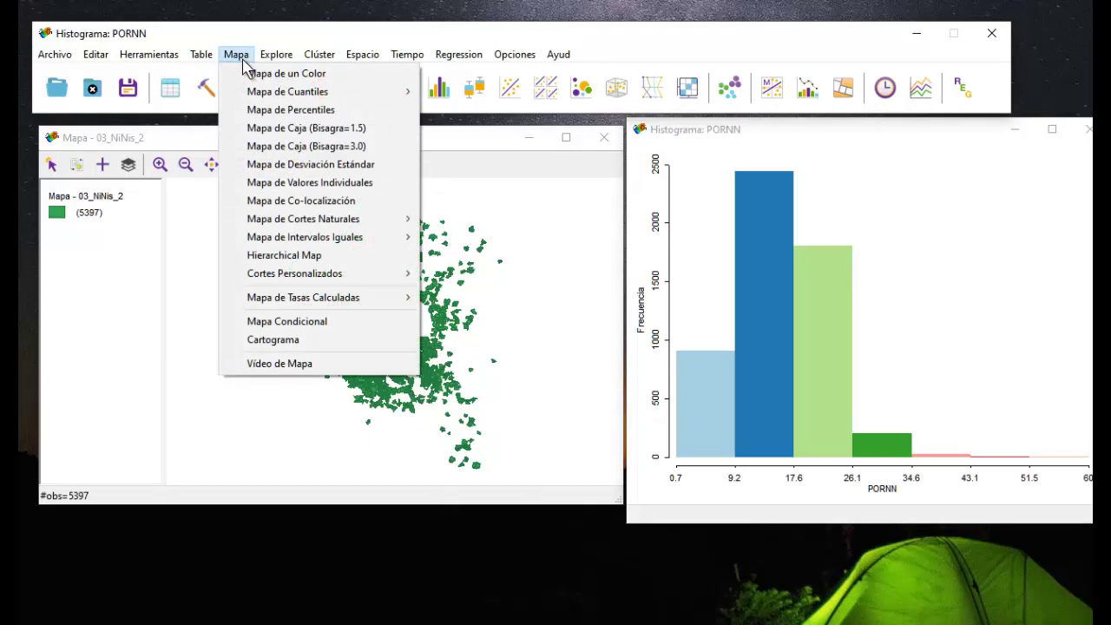
{"action": "mouse_move", "coordinate": [306, 95]}
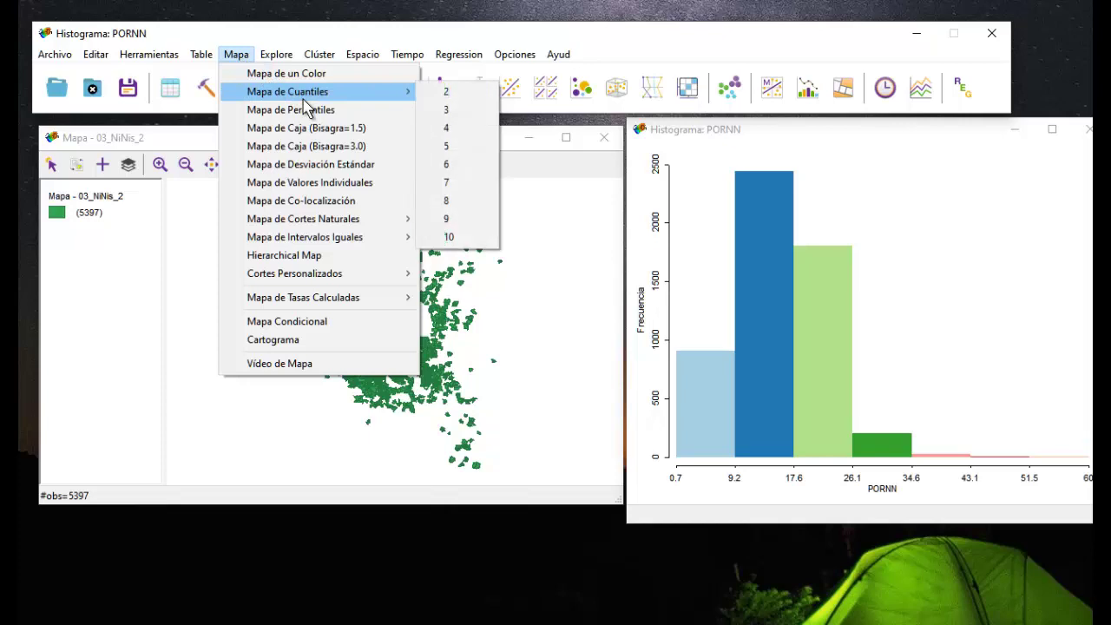
{"action": "left_click", "coordinate": [457, 151]}
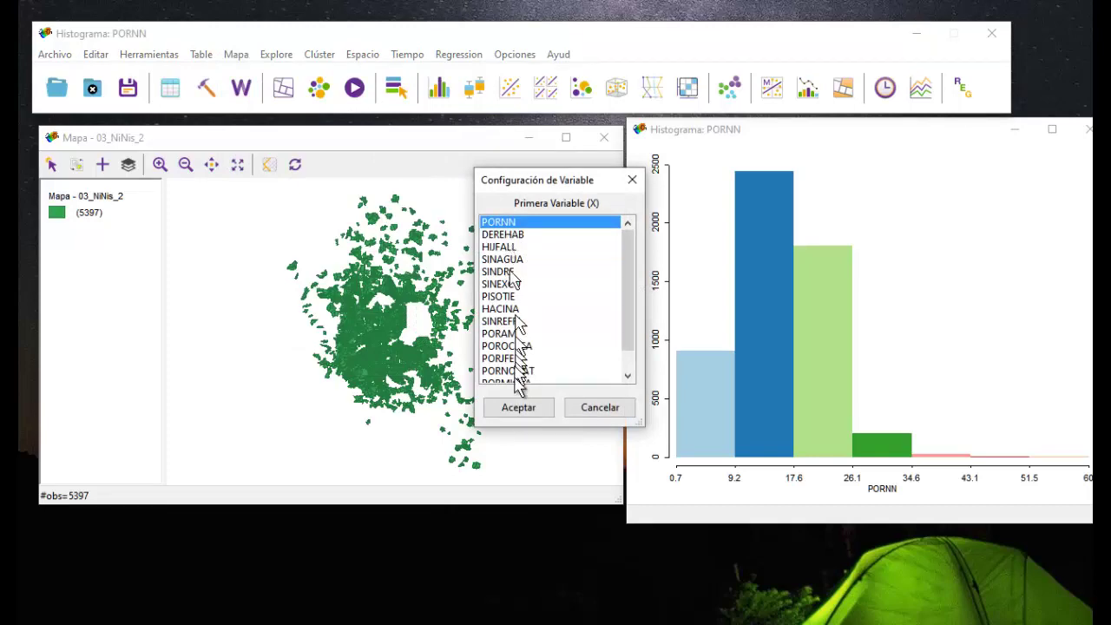
{"action": "left_click", "coordinate": [517, 407]}
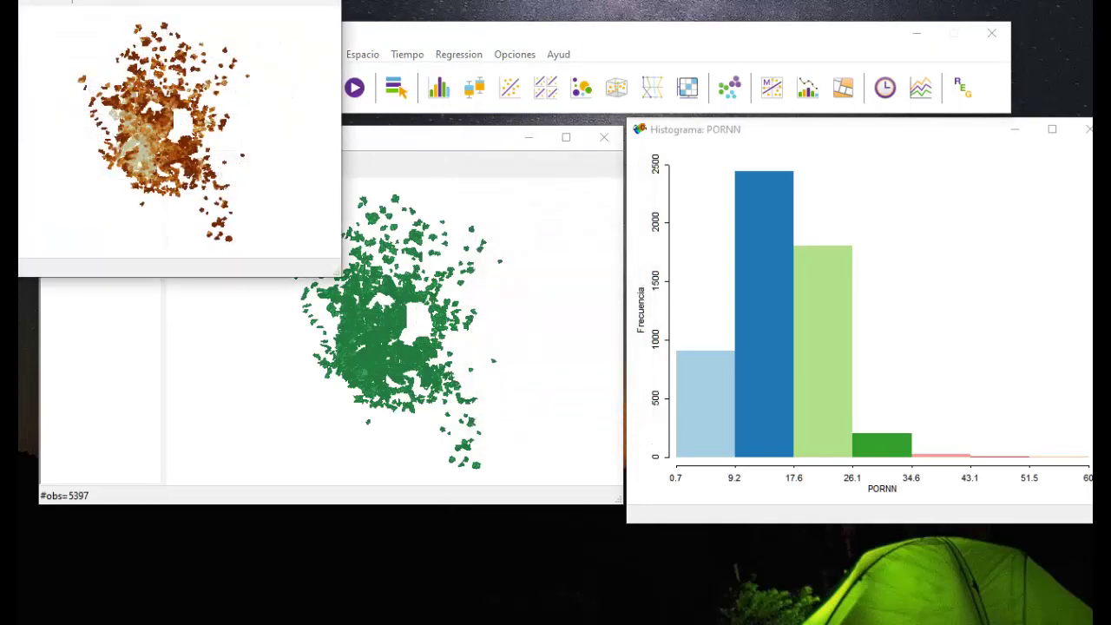
{"action": "left_click_drag", "start_coordinate": [261, 9], "coordinate": [293, 291]}
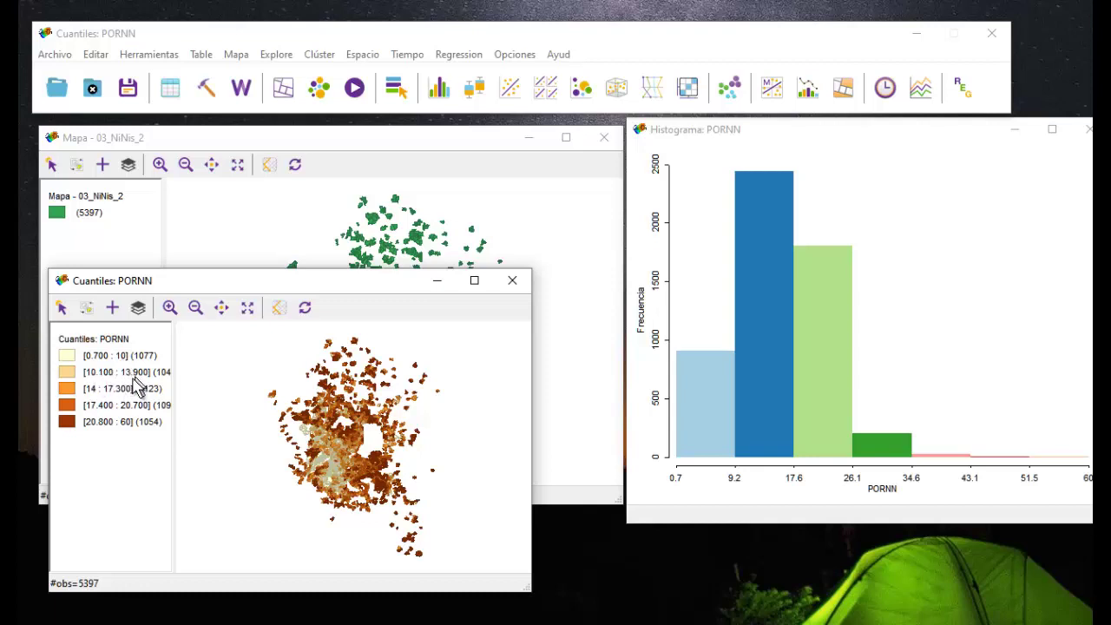
- Create a natural breaks map of PORNN with 5 classes and place it beside the quantile map
{"action": "left_click", "coordinate": [231, 57]}
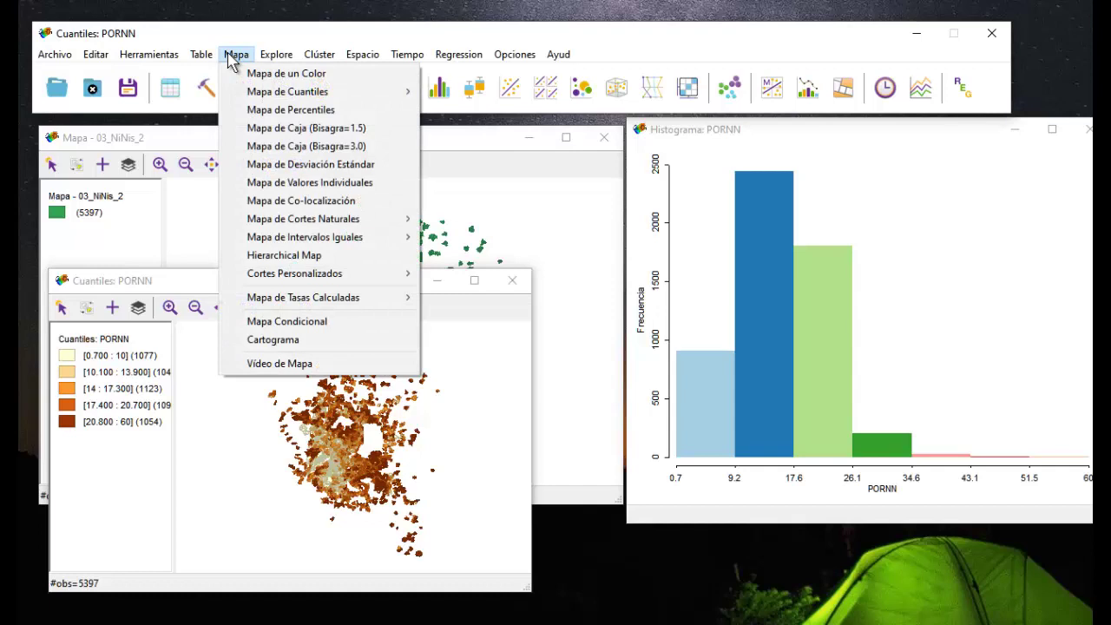
{"action": "mouse_move", "coordinate": [335, 224]}
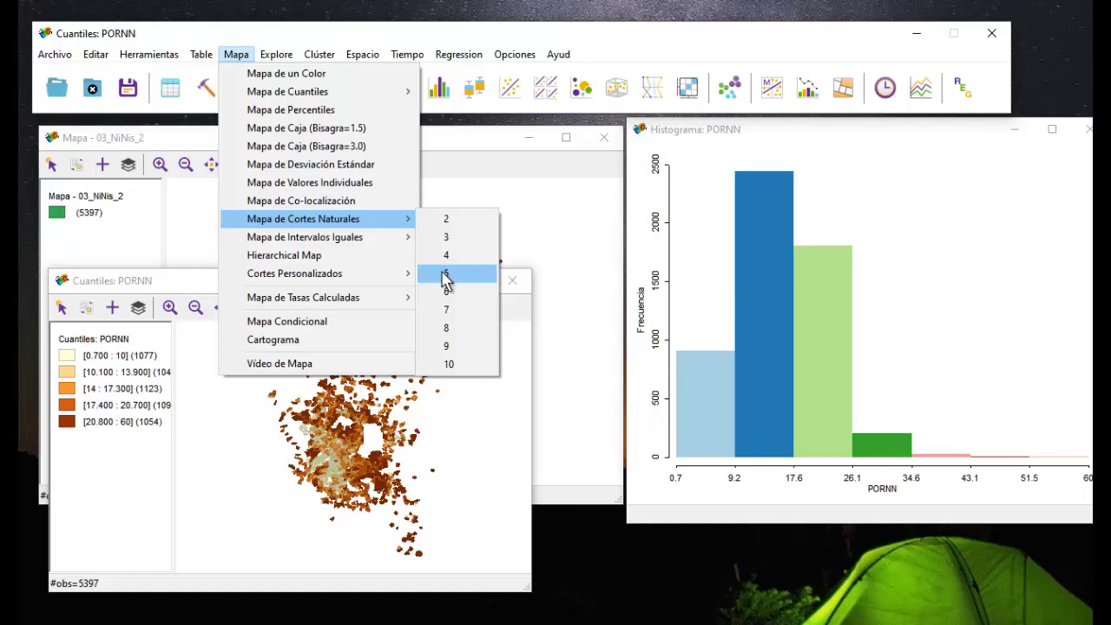
{"action": "left_click", "coordinate": [443, 274]}
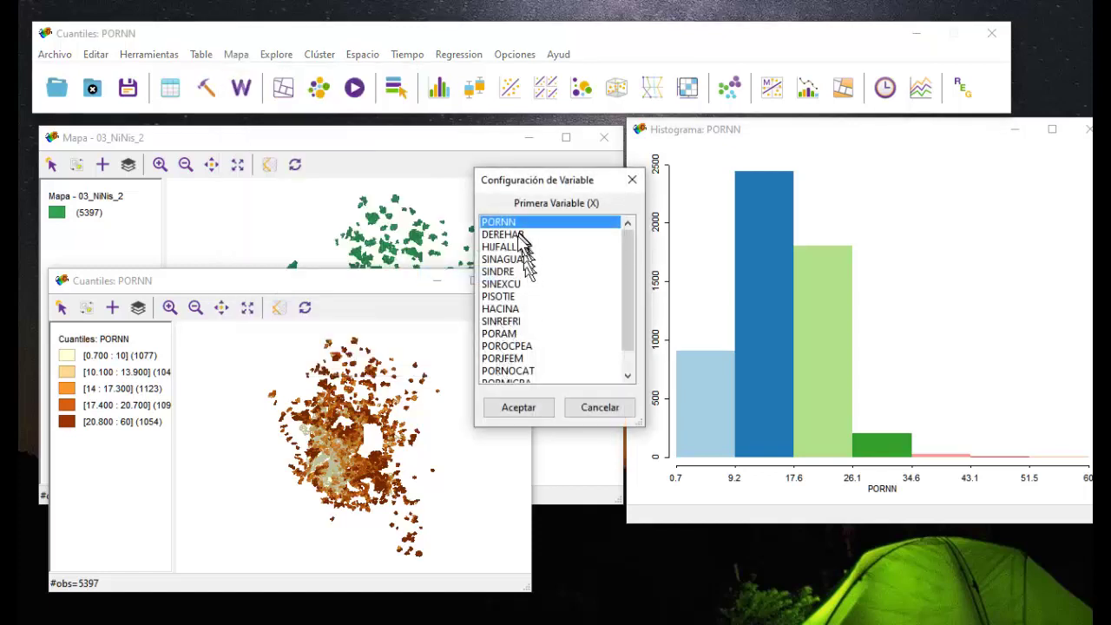
{"action": "left_click", "coordinate": [527, 407]}
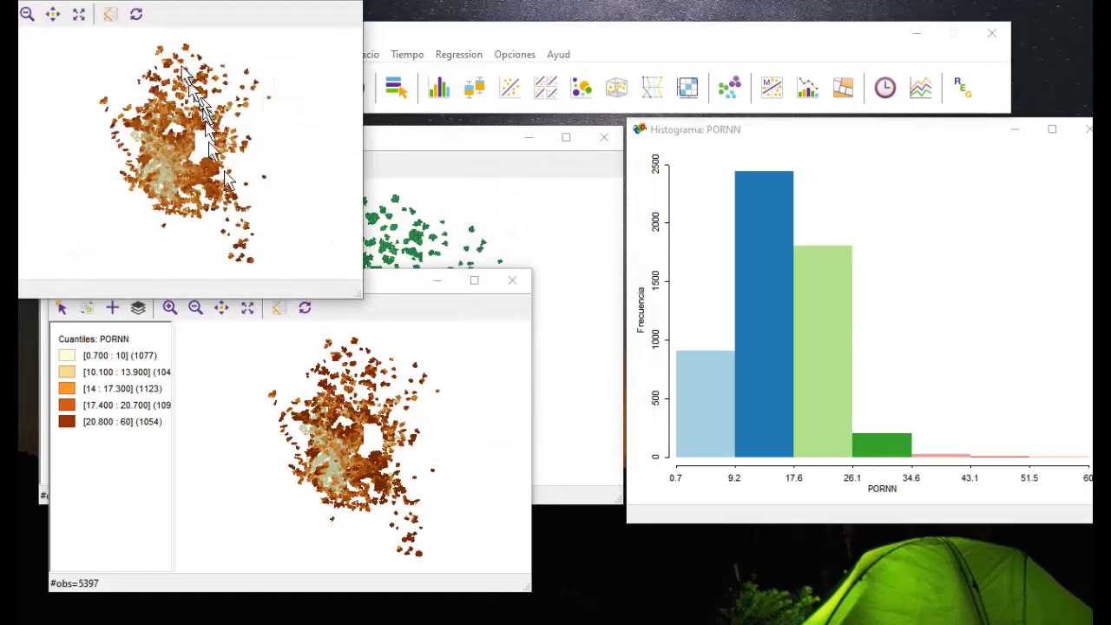
{"action": "left_click_drag", "start_coordinate": [330, 142], "coordinate": [791, 286]}
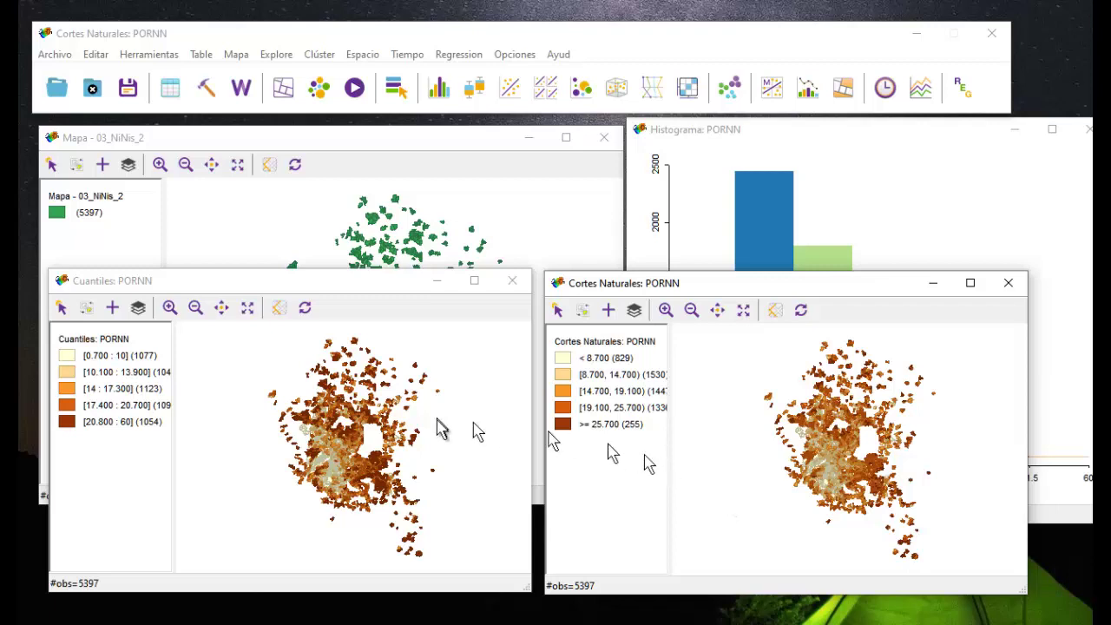
- Create a standard deviation map of PORNN and bring its window down over the quantile map
{"action": "left_click", "coordinate": [236, 55]}
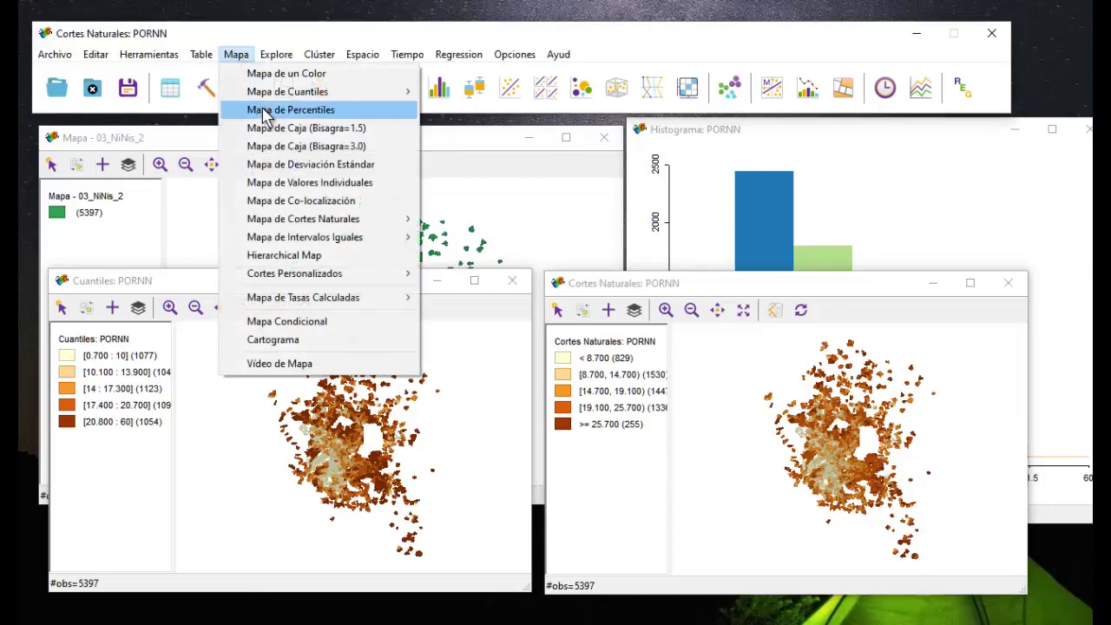
{"action": "left_click", "coordinate": [289, 164]}
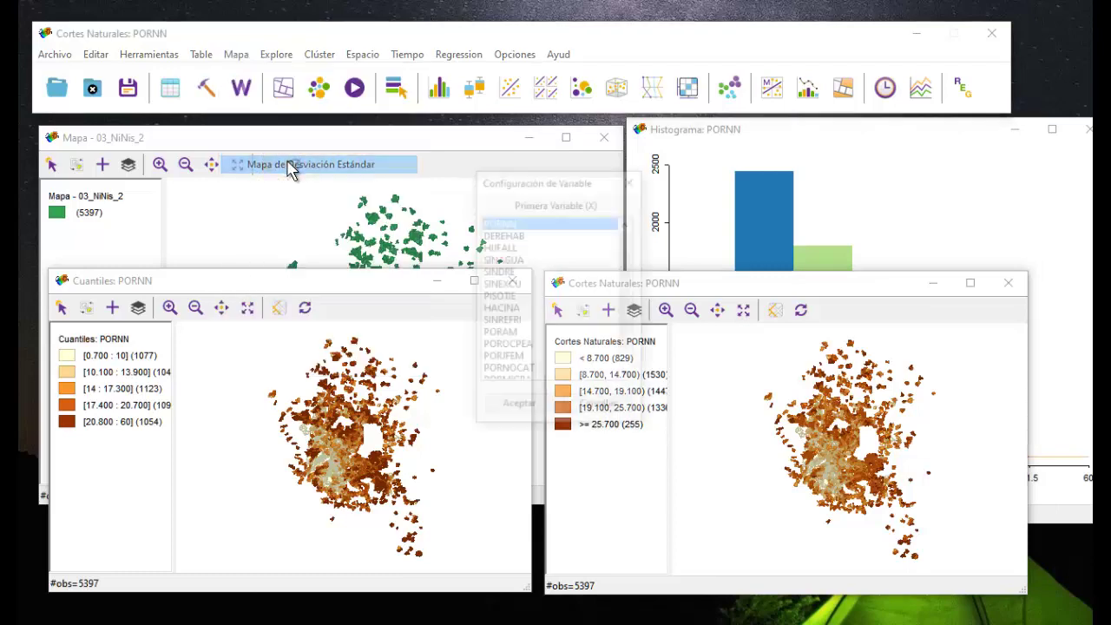
{"action": "left_click", "coordinate": [525, 407]}
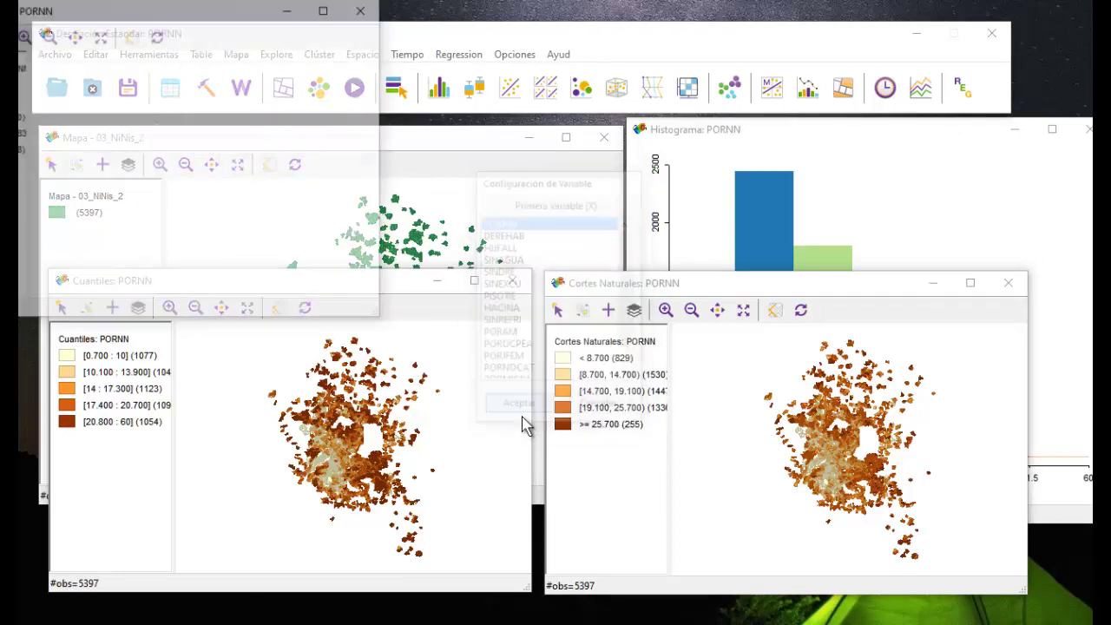
{"action": "left_click_drag", "start_coordinate": [146, 16], "coordinate": [334, 452]}
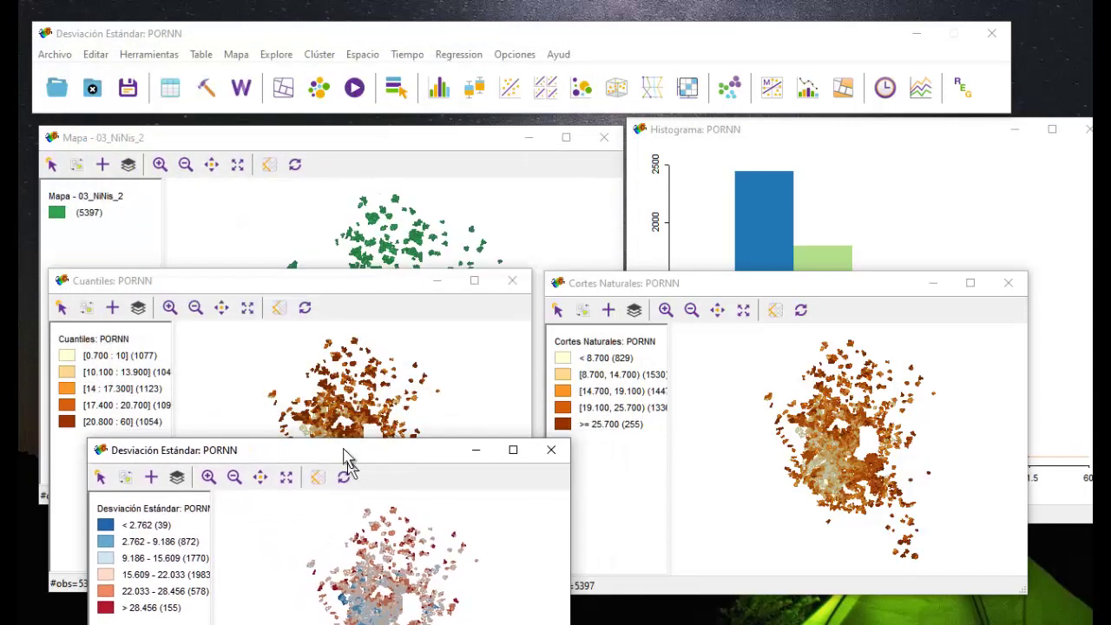
- Arrange the quantile map over the base map and the standard deviation map directly below the quantile legend
{"action": "left_click", "coordinate": [329, 285]}
{"action": "left_click_drag", "start_coordinate": [330, 286], "coordinate": [324, 132]}
{"action": "left_click", "coordinate": [393, 460]}
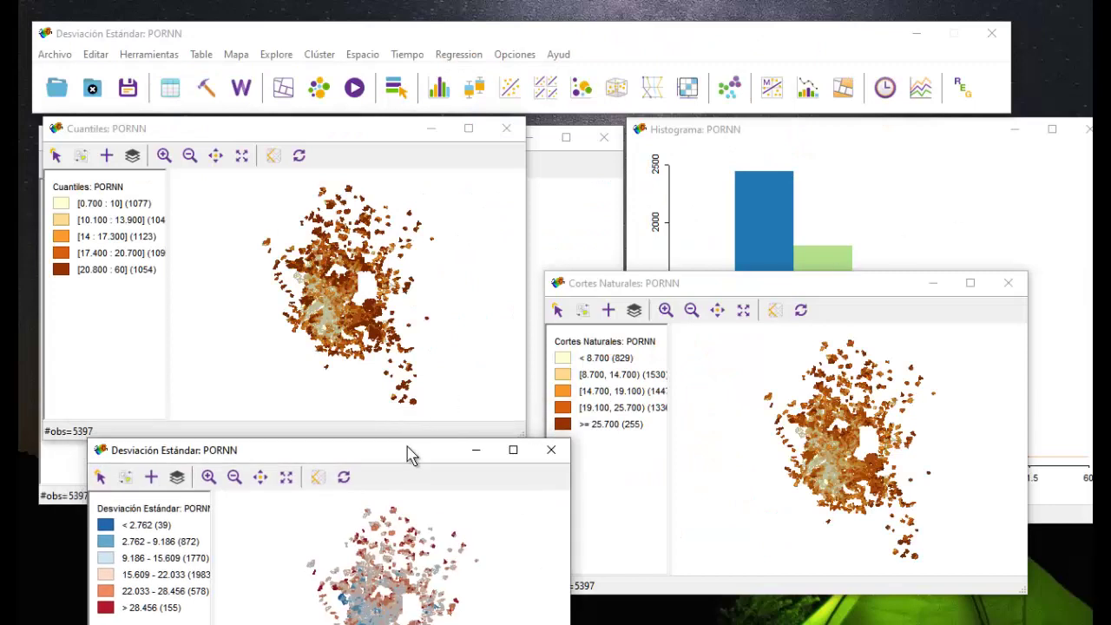
{"action": "left_click_drag", "start_coordinate": [409, 448], "coordinate": [358, 293]}
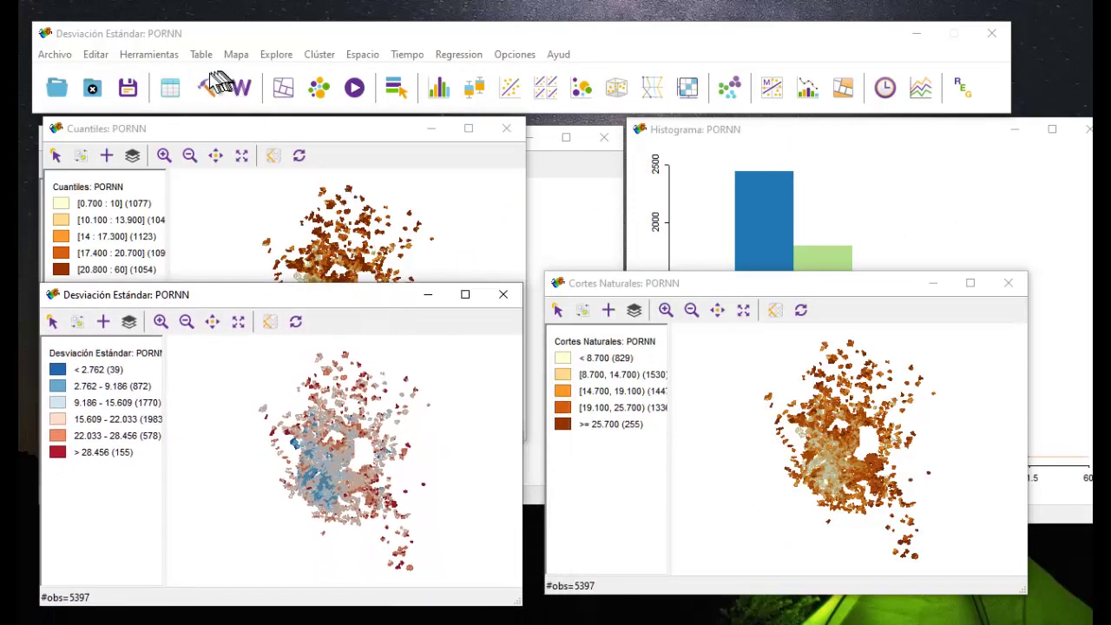
- Create another quantile map of PORNN and place its window above the natural breaks map
{"action": "left_click", "coordinate": [236, 55]}
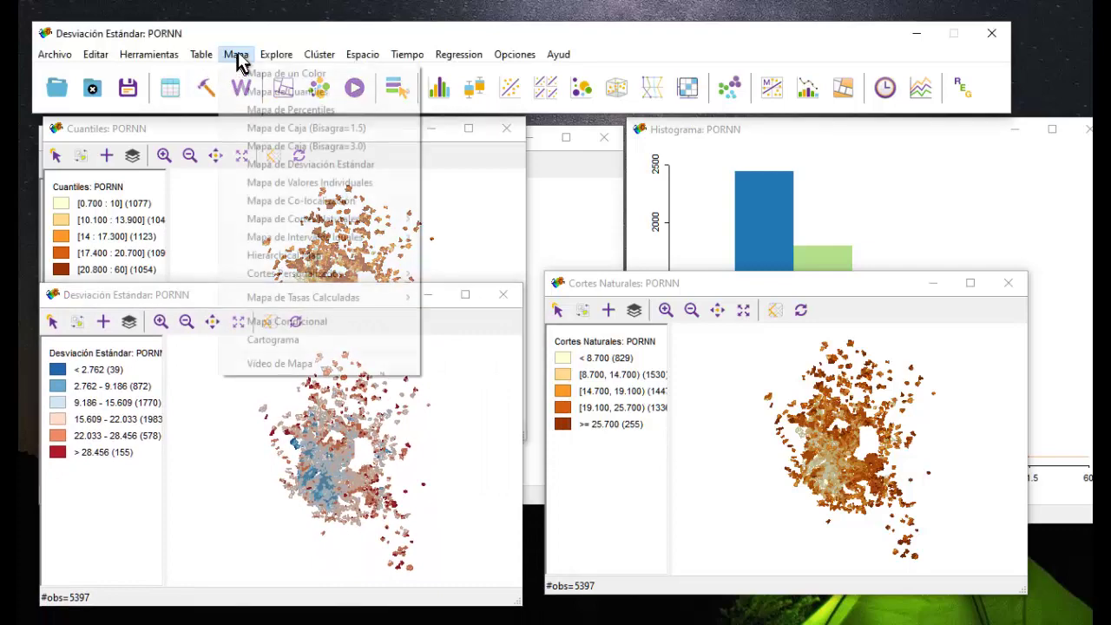
{"action": "mouse_move", "coordinate": [290, 99]}
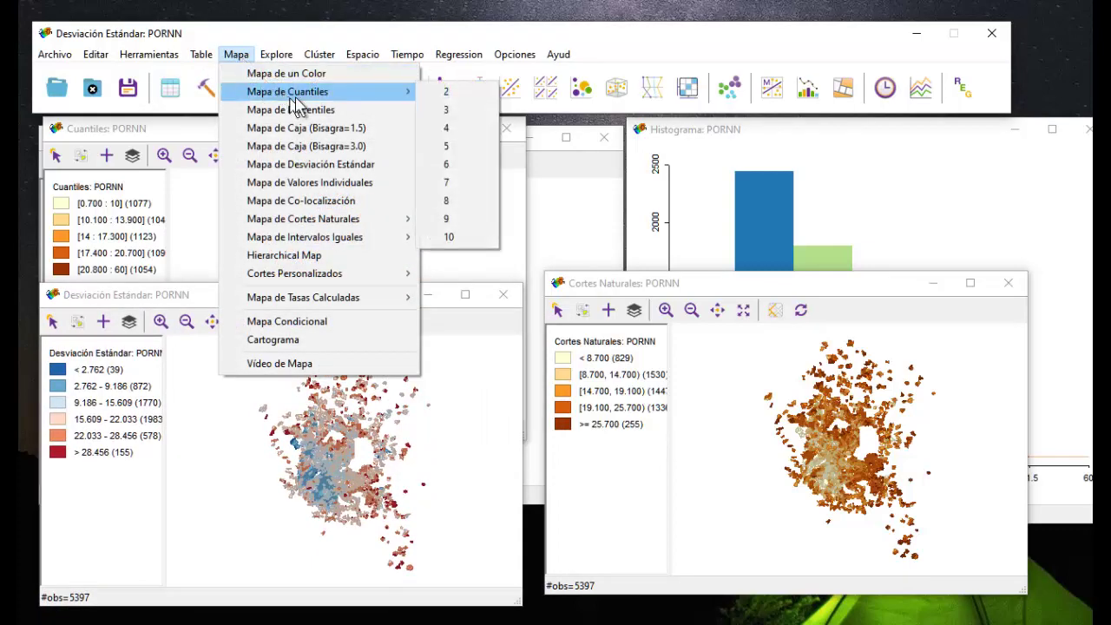
{"action": "left_click", "coordinate": [464, 111]}
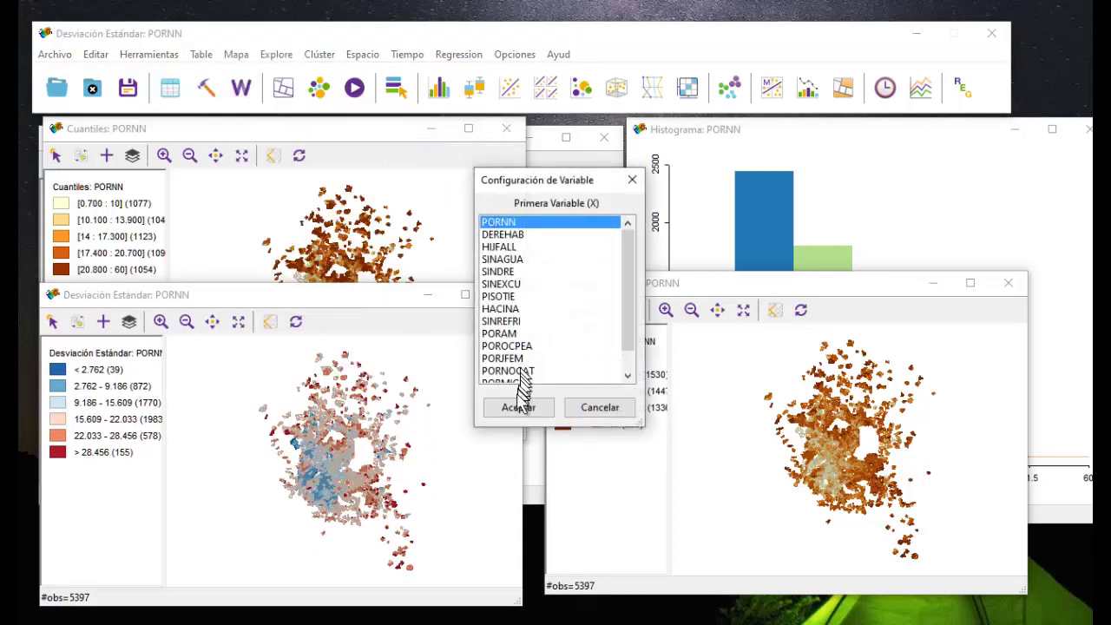
{"action": "left_click", "coordinate": [518, 407]}
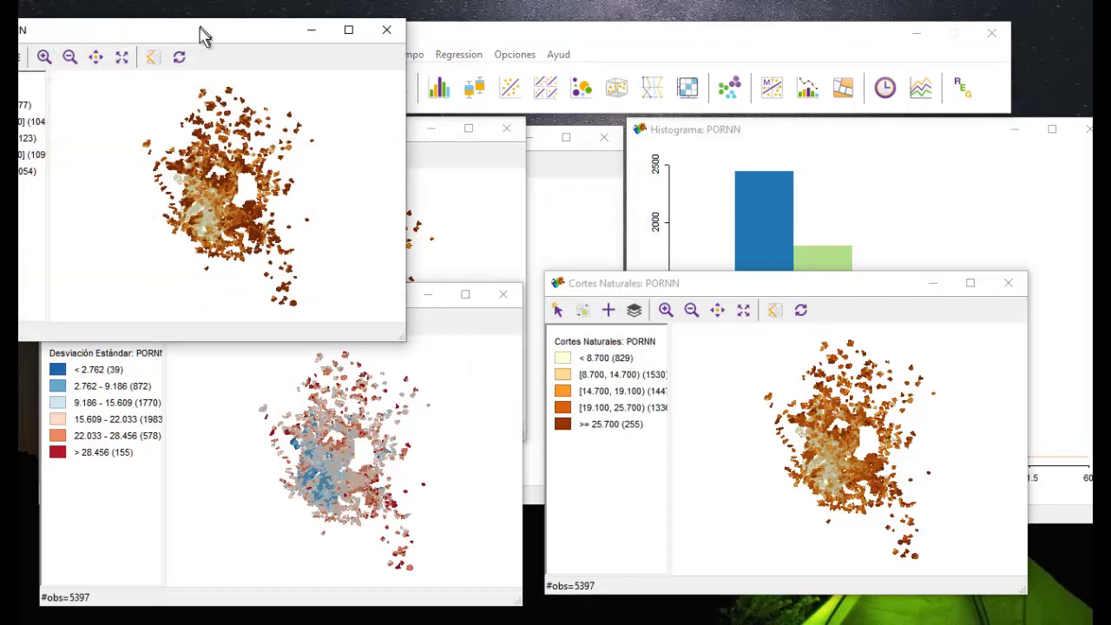
{"action": "left_click_drag", "start_coordinate": [202, 35], "coordinate": [825, 54]}
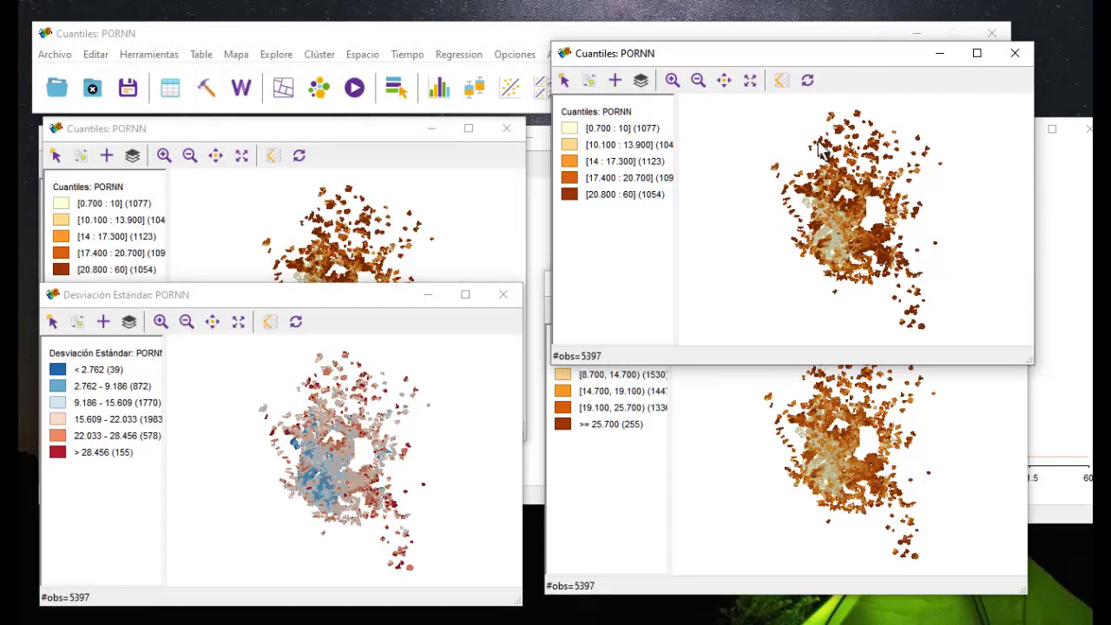
- Close the quantile, natural breaks and standard deviation maps and the PORNN histogram, keeping only the base map open
{"action": "left_click", "coordinate": [1015, 53]}
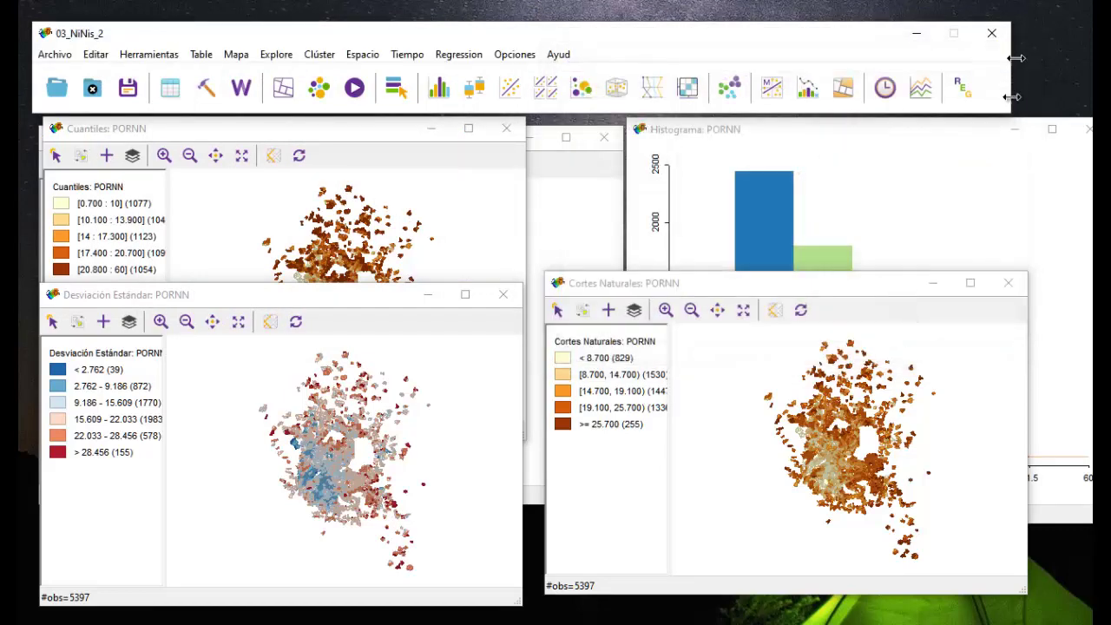
{"action": "left_click", "coordinate": [1009, 280]}
{"action": "left_click", "coordinate": [503, 295]}
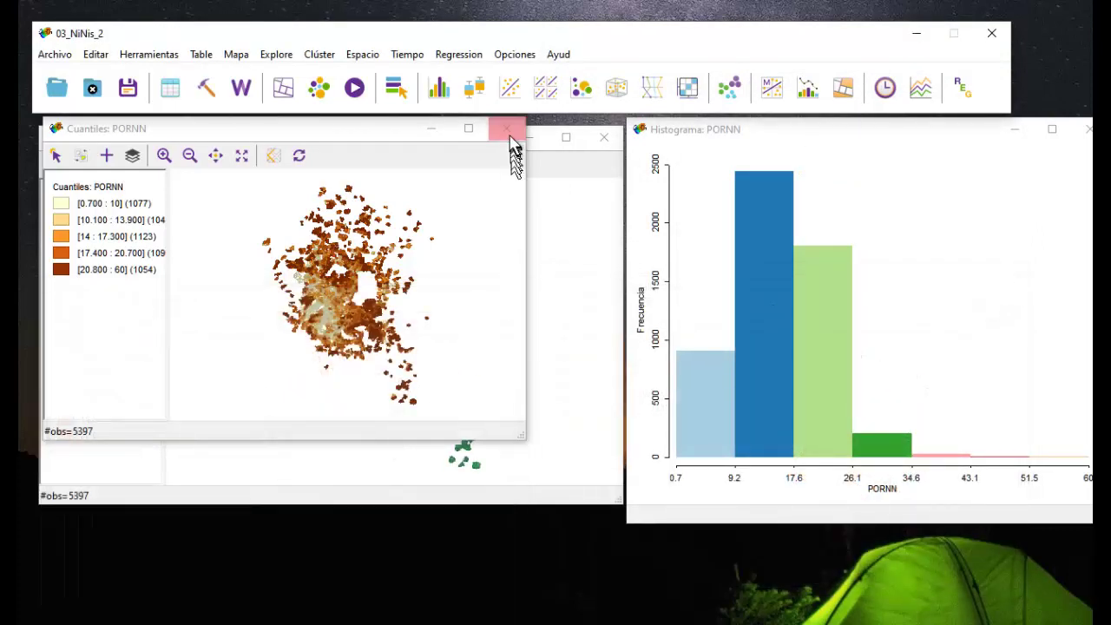
{"action": "left_click", "coordinate": [506, 129]}
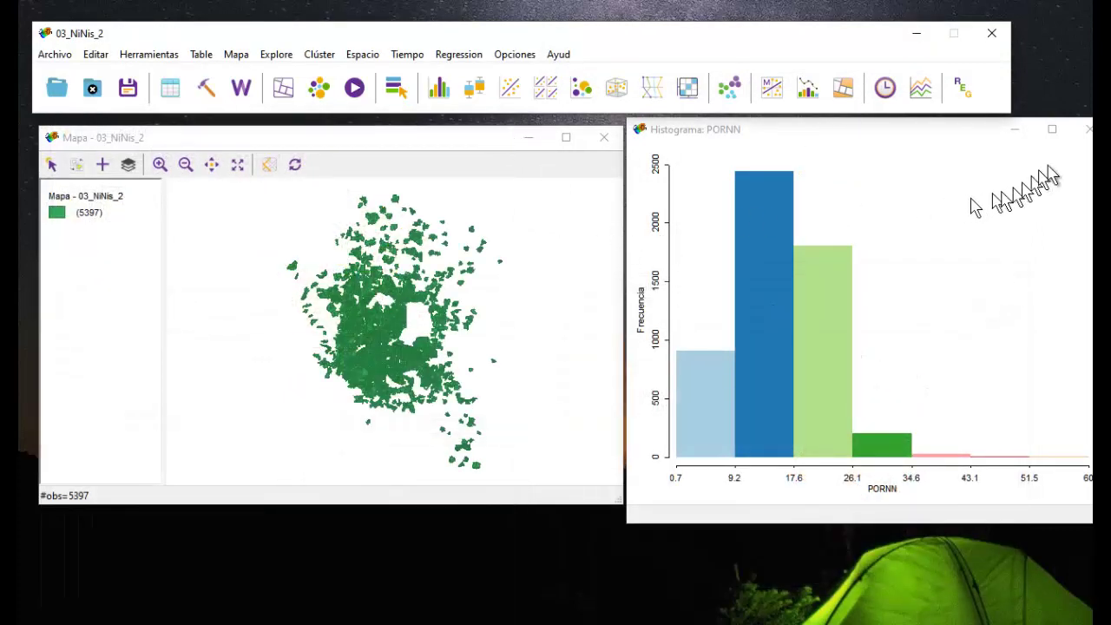
{"action": "left_click", "coordinate": [1086, 131]}
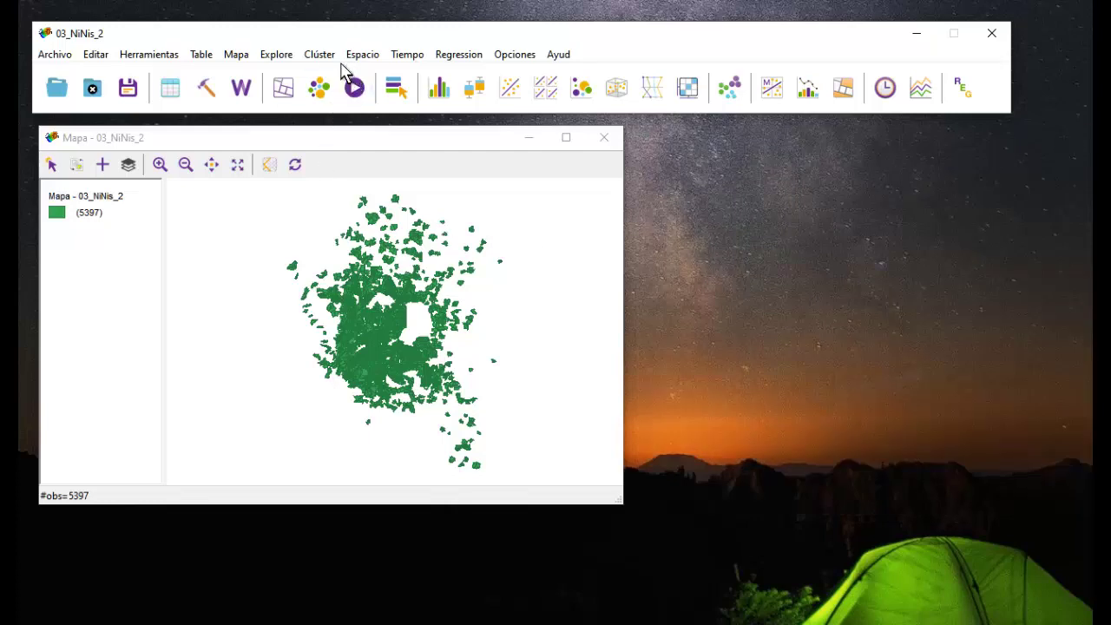
- Create a box plot of the PORNN variable
{"action": "left_click", "coordinate": [283, 60]}
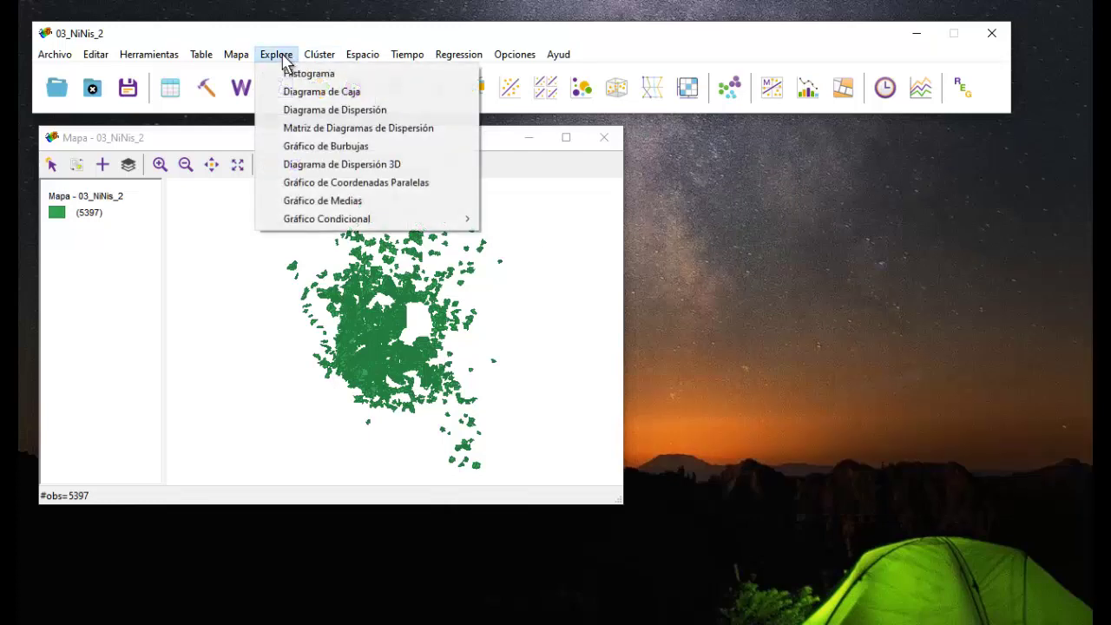
{"action": "left_click", "coordinate": [310, 94]}
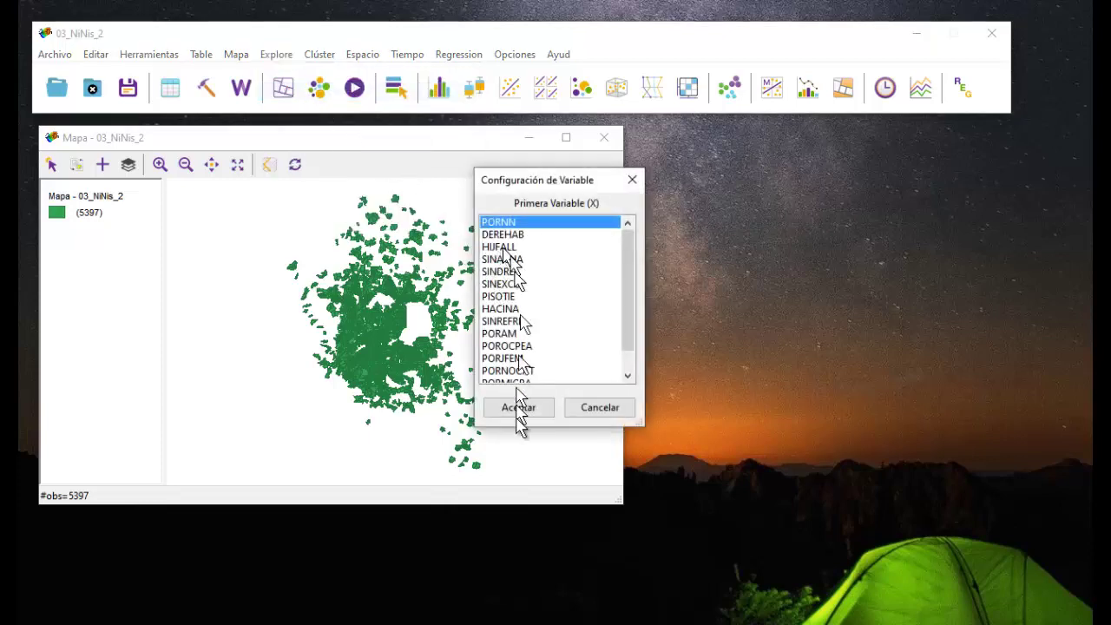
{"action": "left_click", "coordinate": [518, 407]}
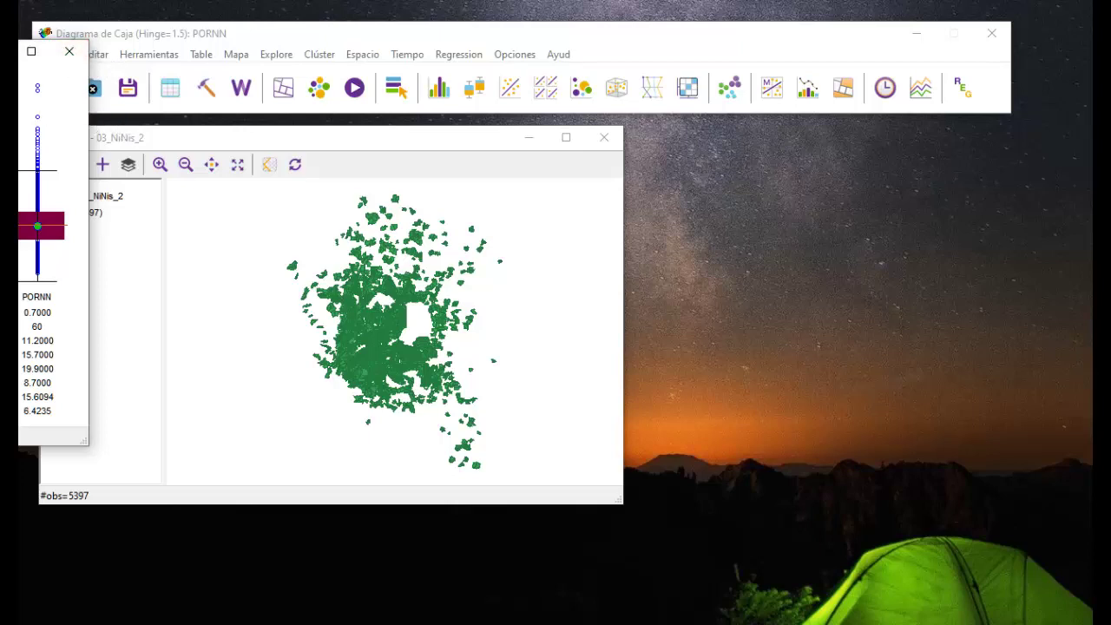
- Widen the PORNN box plot window and place it beside the base map
{"action": "left_click", "coordinate": [31, 51]}
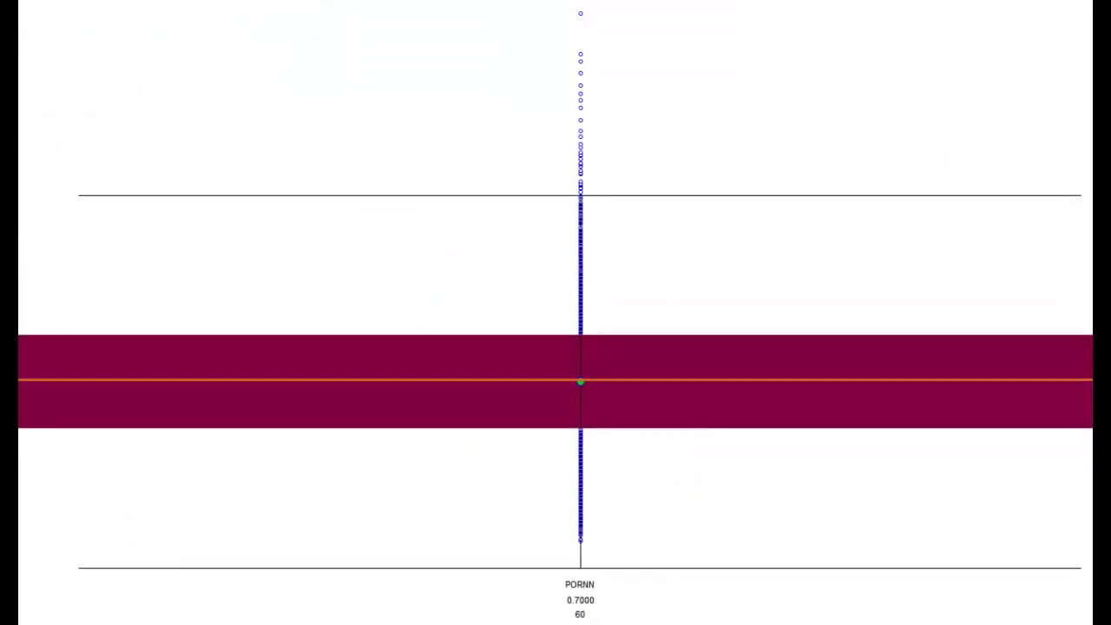
{"action": "left_click_drag", "start_coordinate": [989, 0], "coordinate": [560, 147]}
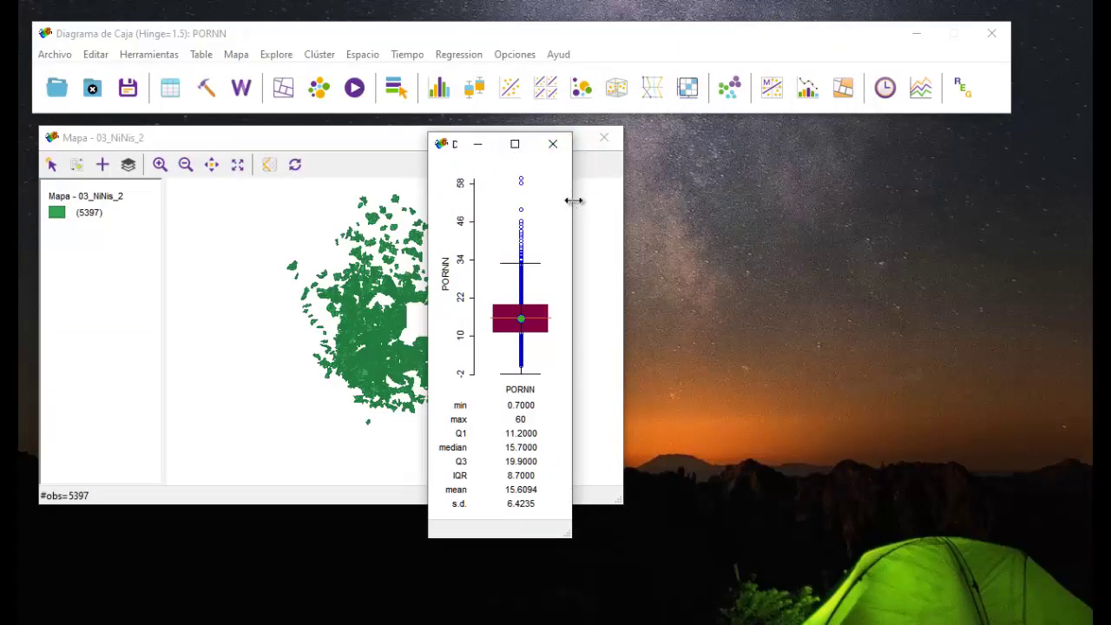
{"action": "left_click_drag", "start_coordinate": [573, 200], "coordinate": [694, 223]}
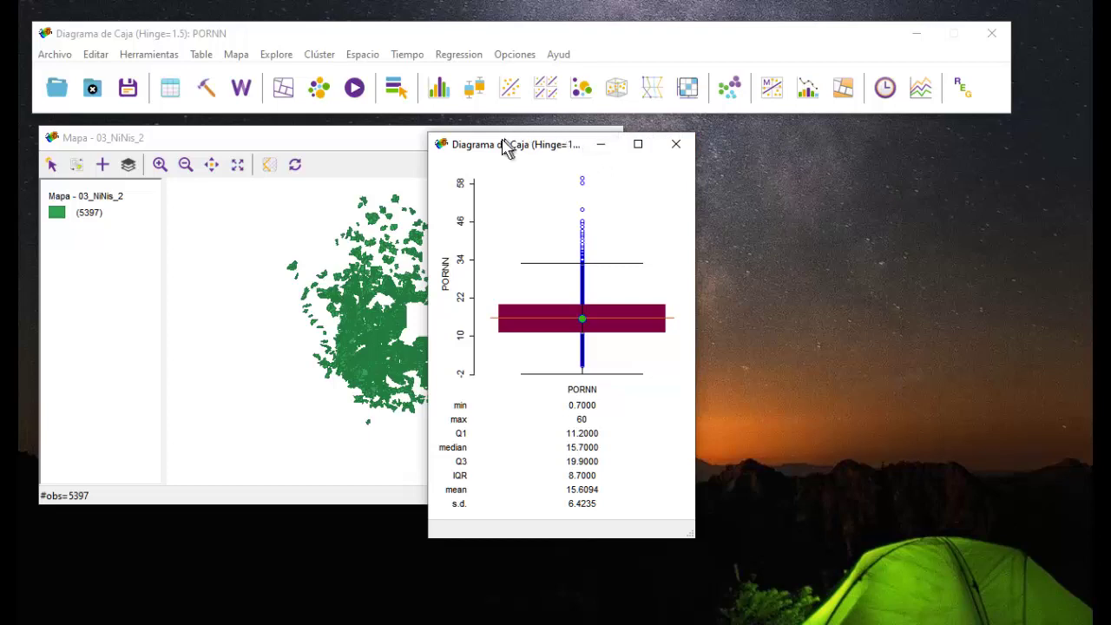
{"action": "left_click_drag", "start_coordinate": [504, 147], "coordinate": [708, 139]}
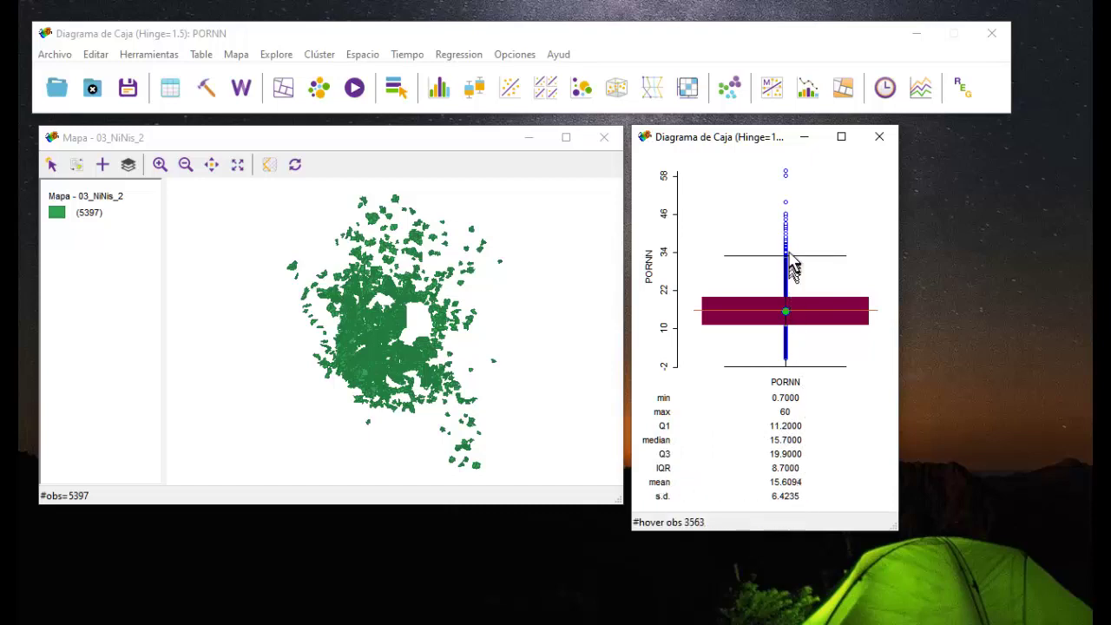
- Select the box plot's upper outliers, the values between the upper whisker and the box, and those below the box to examine them on the map
{"action": "left_click_drag", "start_coordinate": [772, 165], "coordinate": [817, 258]}
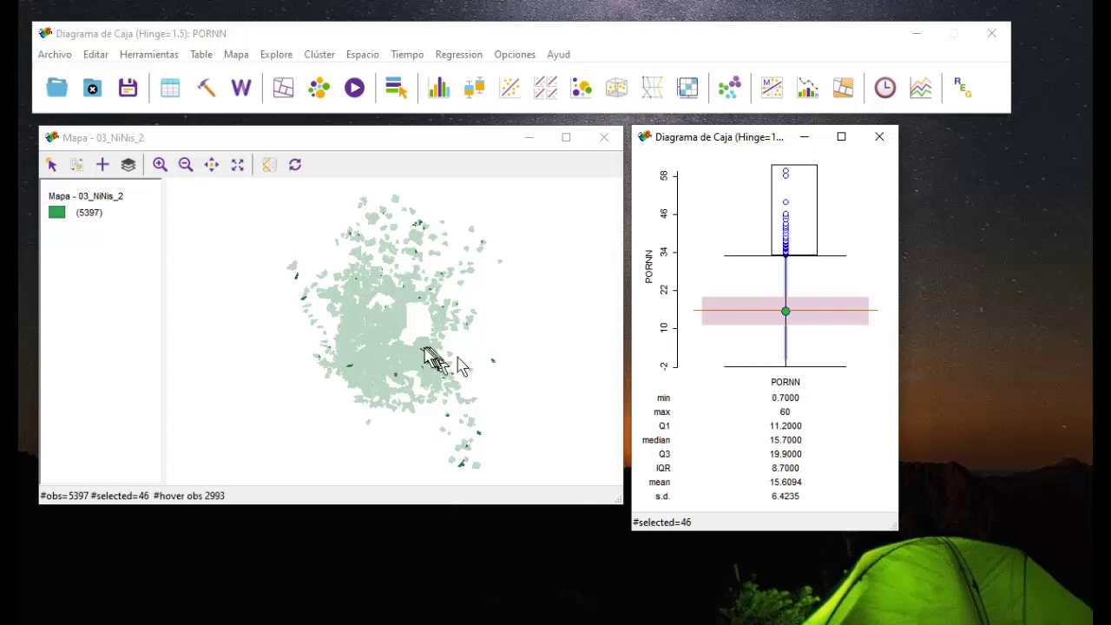
{"action": "left_click", "coordinate": [776, 282]}
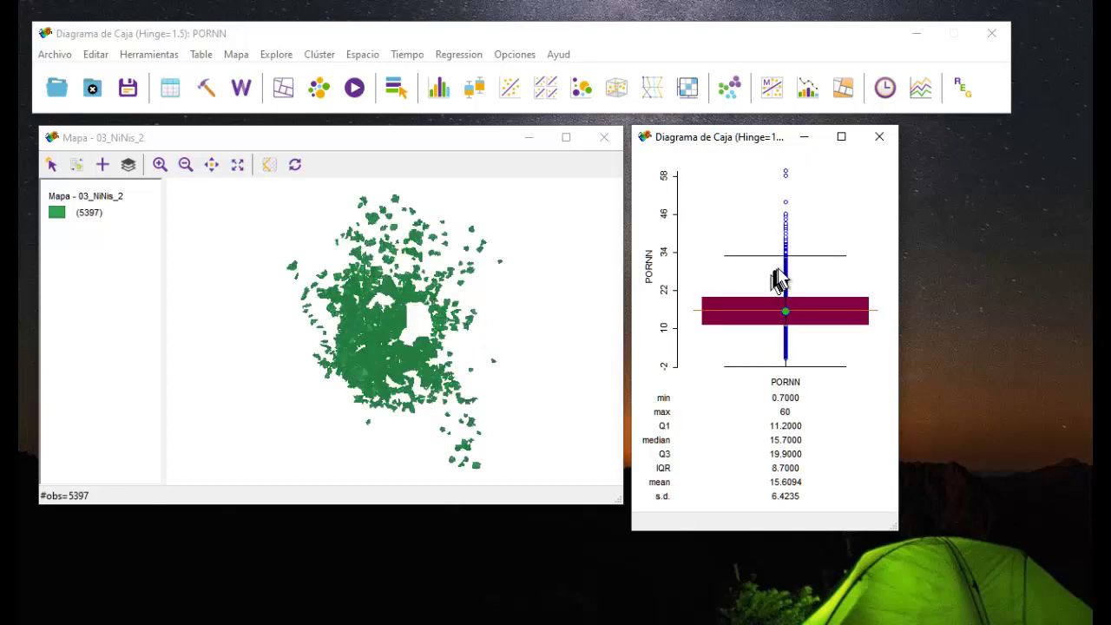
{"action": "left_click_drag", "start_coordinate": [777, 262], "coordinate": [806, 300]}
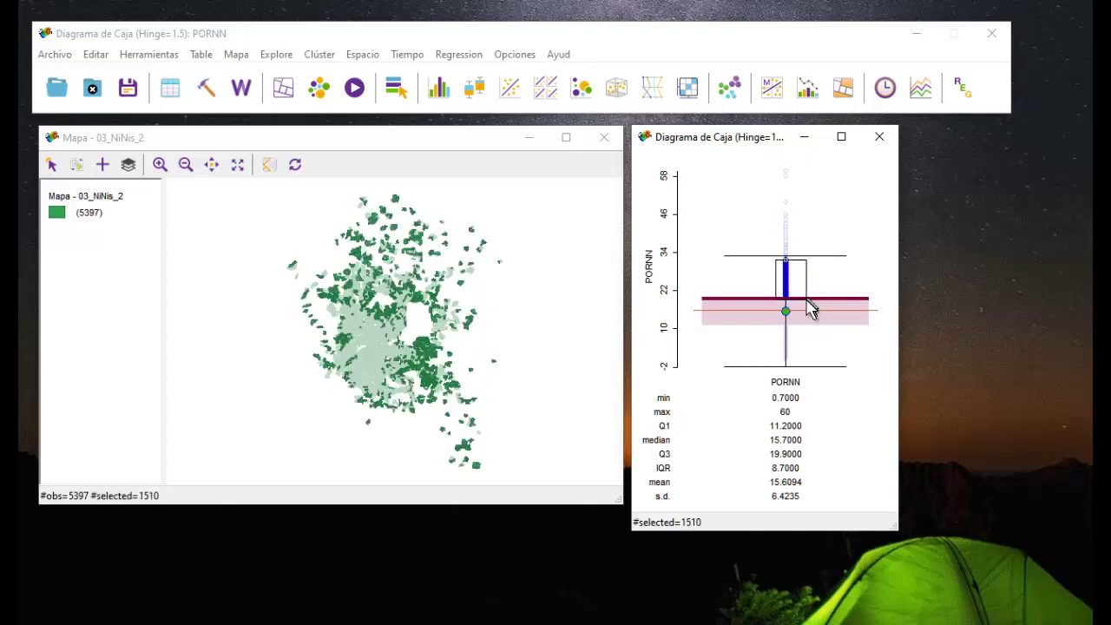
{"action": "left_click", "coordinate": [763, 343]}
{"action": "left_click_drag", "start_coordinate": [759, 334], "coordinate": [813, 365]}
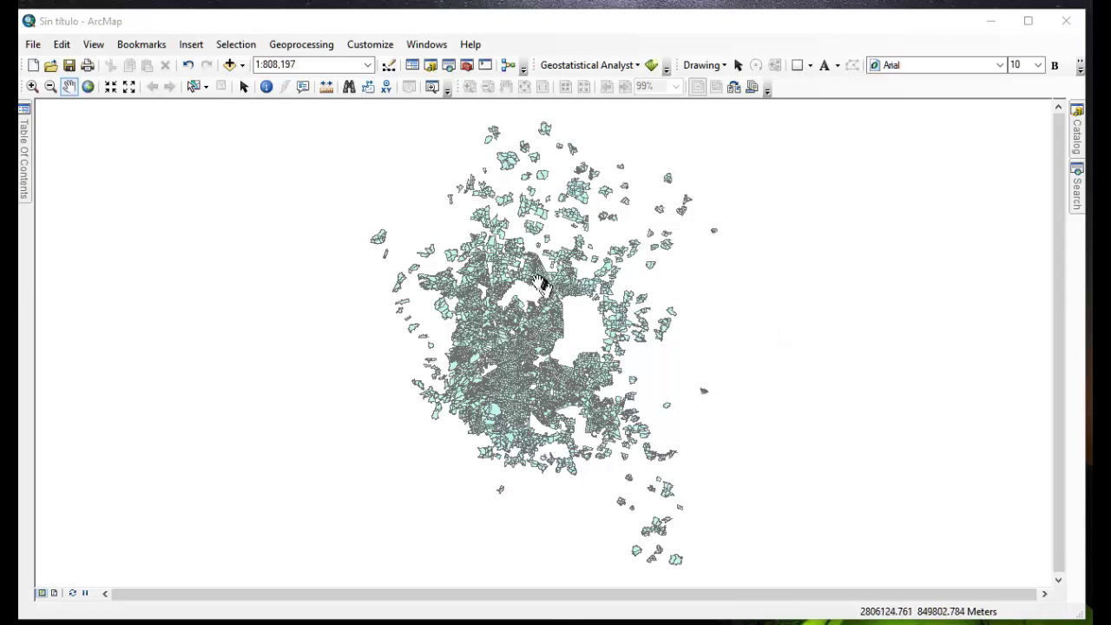
- In ArcMap, check that the Geostatistical Analyst extension and toolbar are enabled, and return the map to its full extent
{"action": "left_click", "coordinate": [390, 48]}
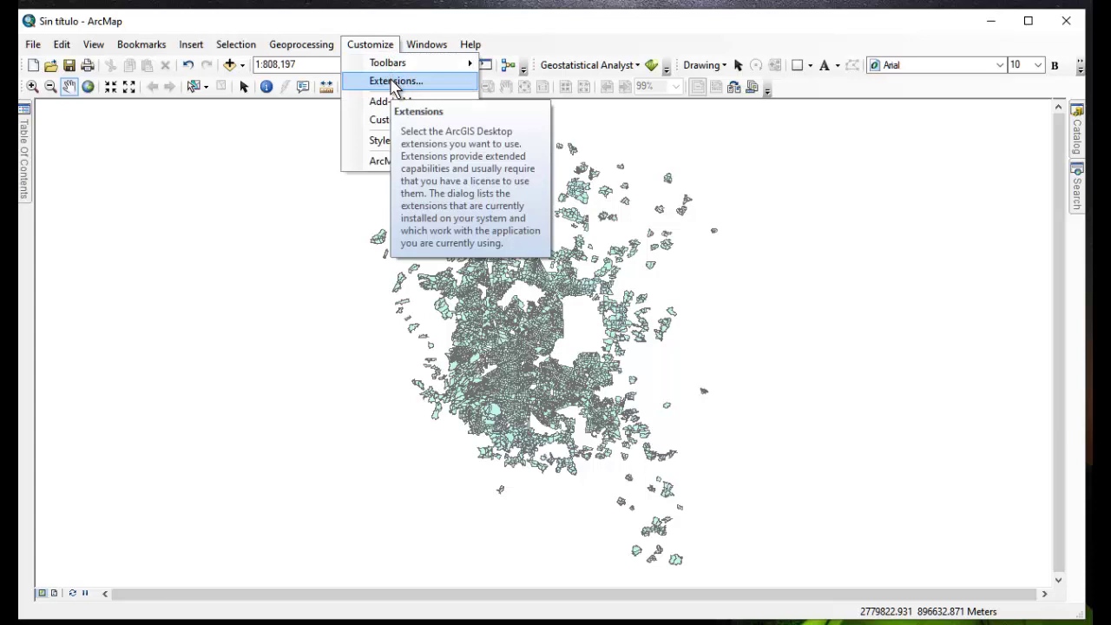
{"action": "left_click", "coordinate": [395, 83]}
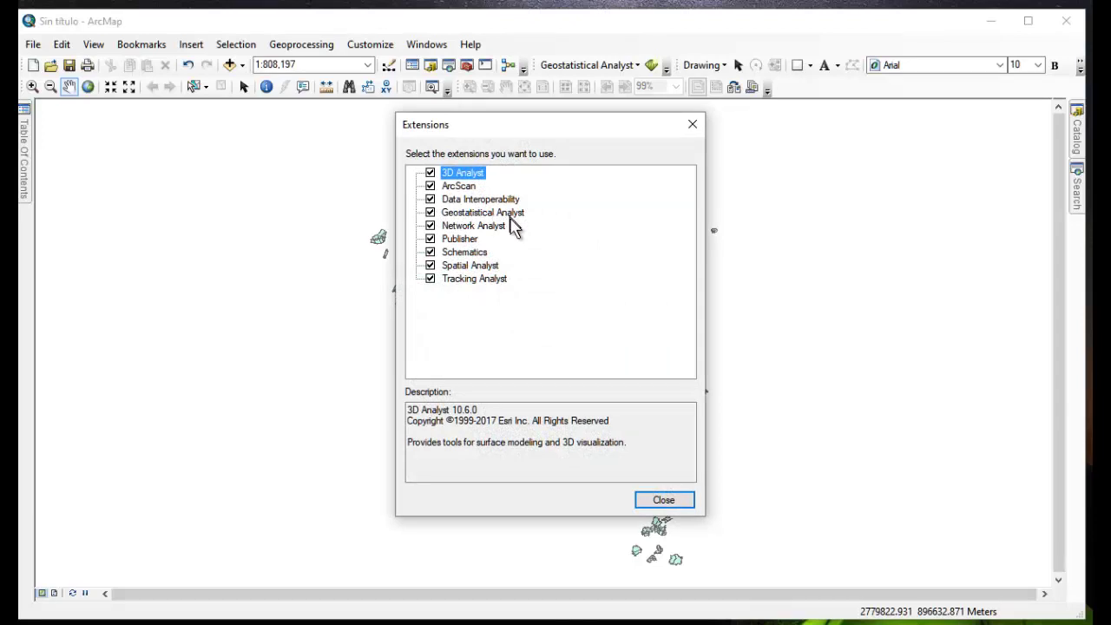
{"action": "left_click", "coordinate": [667, 502]}
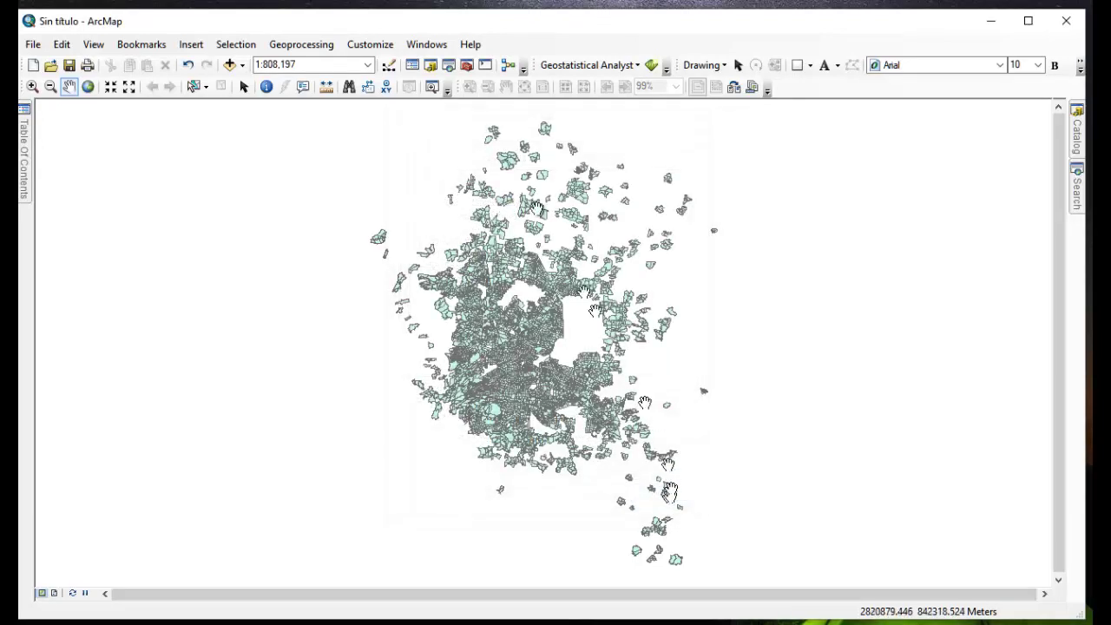
{"action": "left_click", "coordinate": [375, 48]}
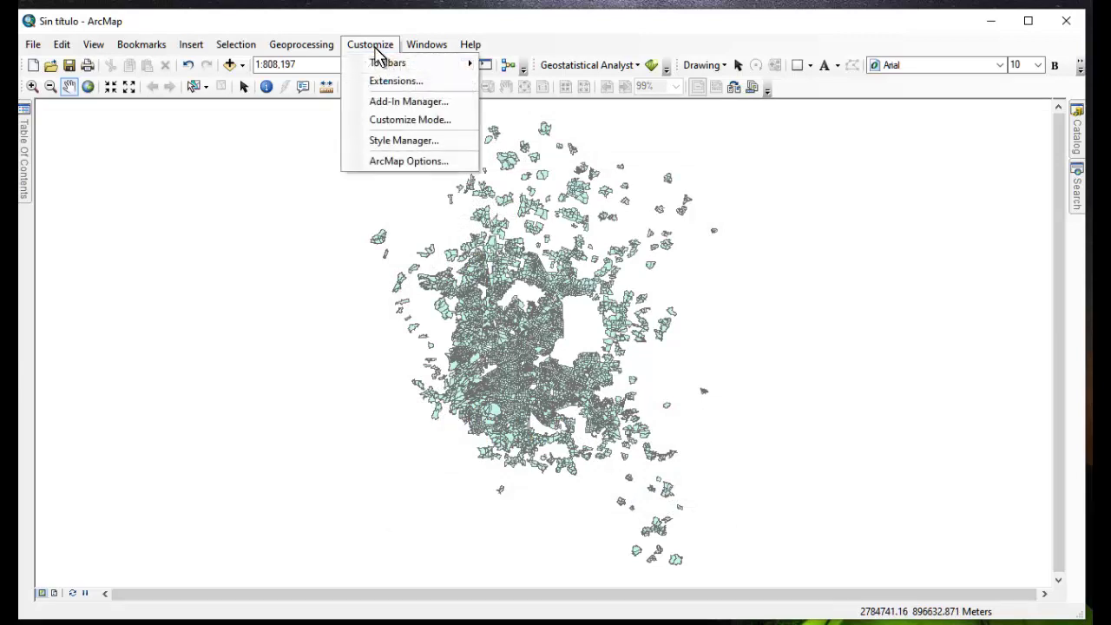
{"action": "mouse_move", "coordinate": [386, 67]}
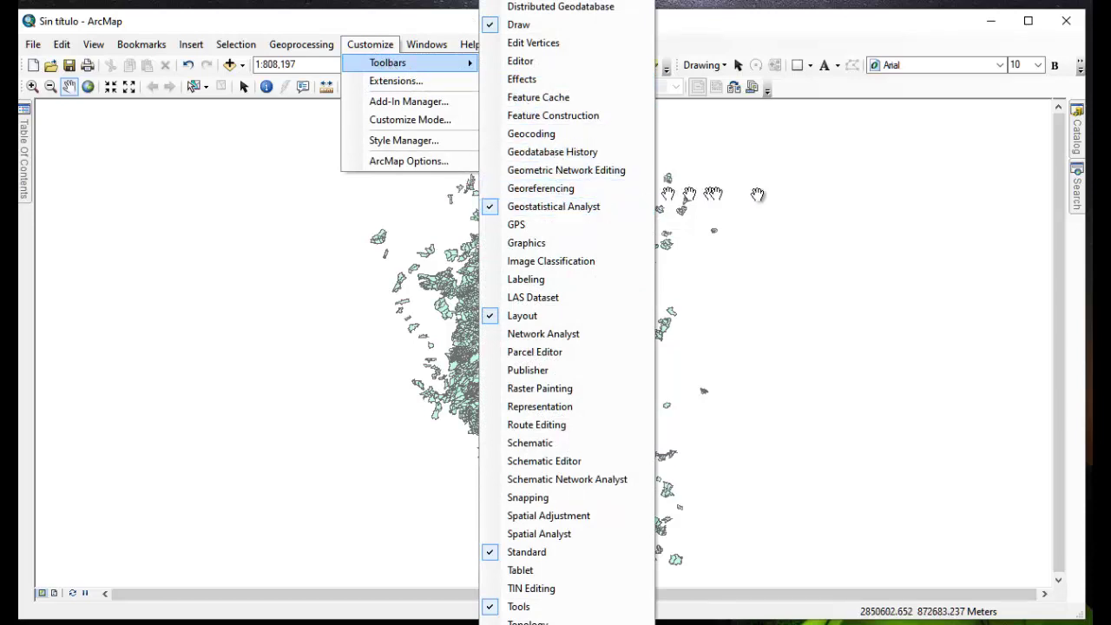
{"action": "left_click_drag", "start_coordinate": [891, 206], "coordinate": [545, 344]}
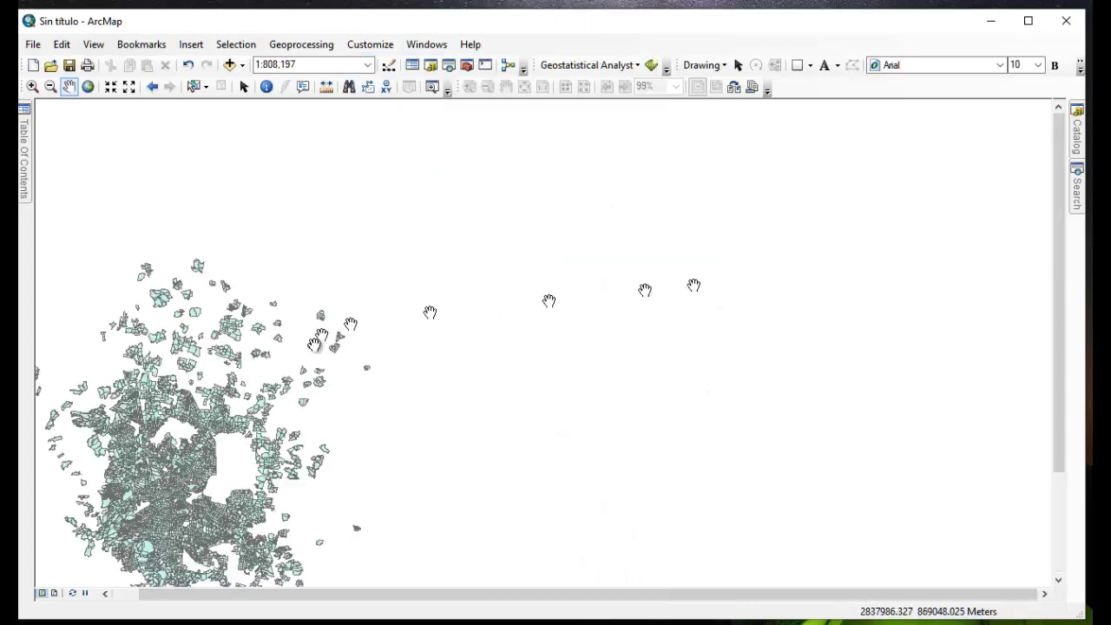
{"action": "left_click", "coordinate": [88, 87]}
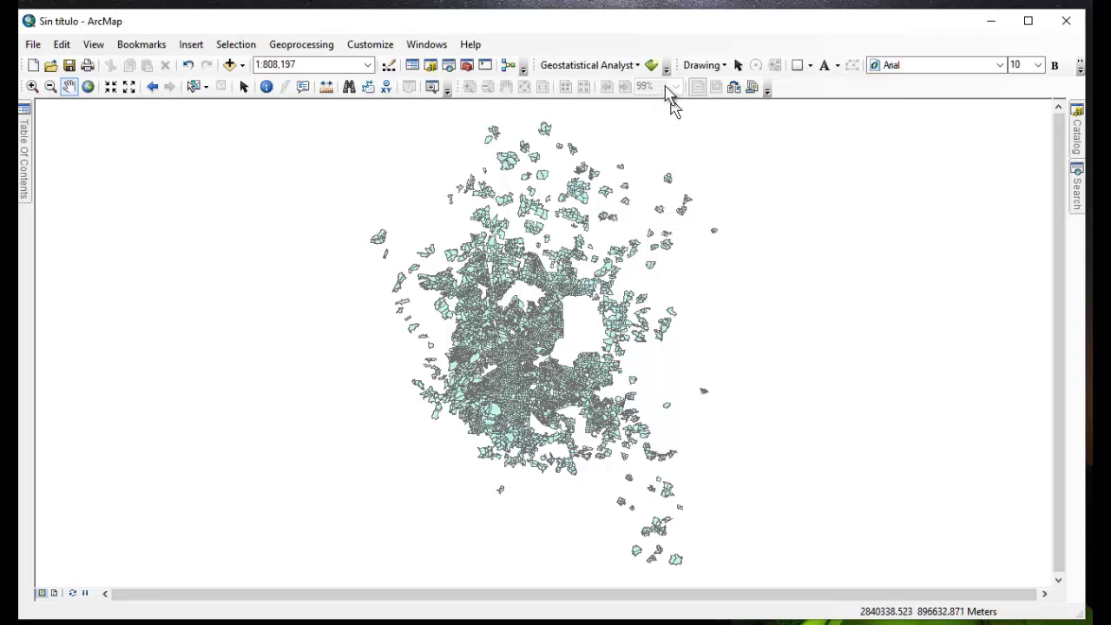
- Create a Geostatistical Analyst histogram of the PORNN attribute from the 03_NiNis_2 layer and bring its window fully into view
{"action": "left_click", "coordinate": [640, 66]}
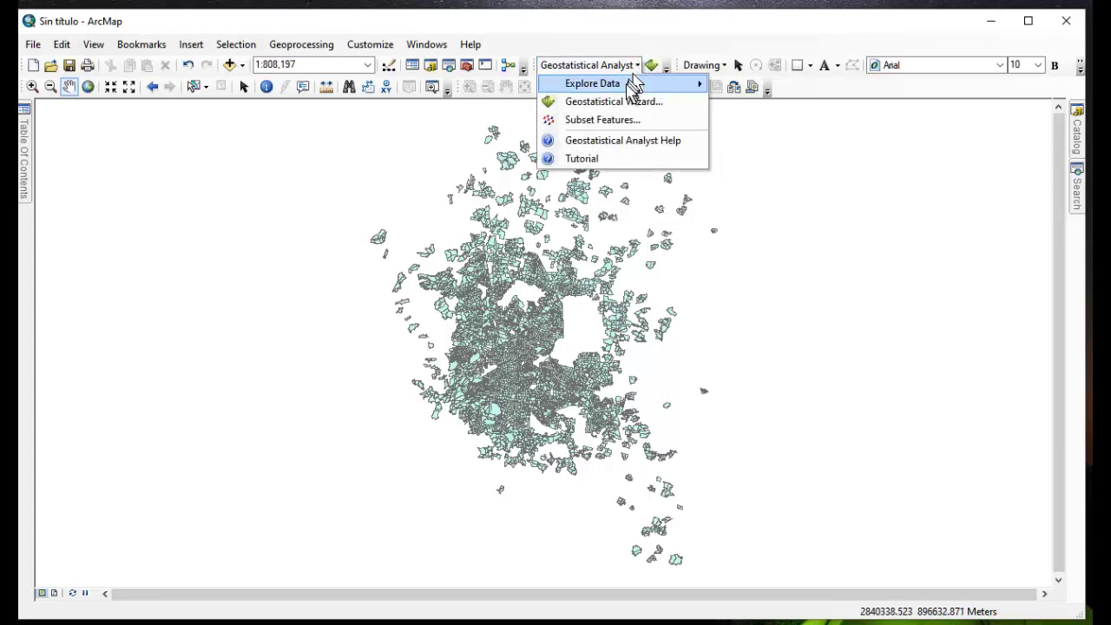
{"action": "mouse_move", "coordinate": [628, 87]}
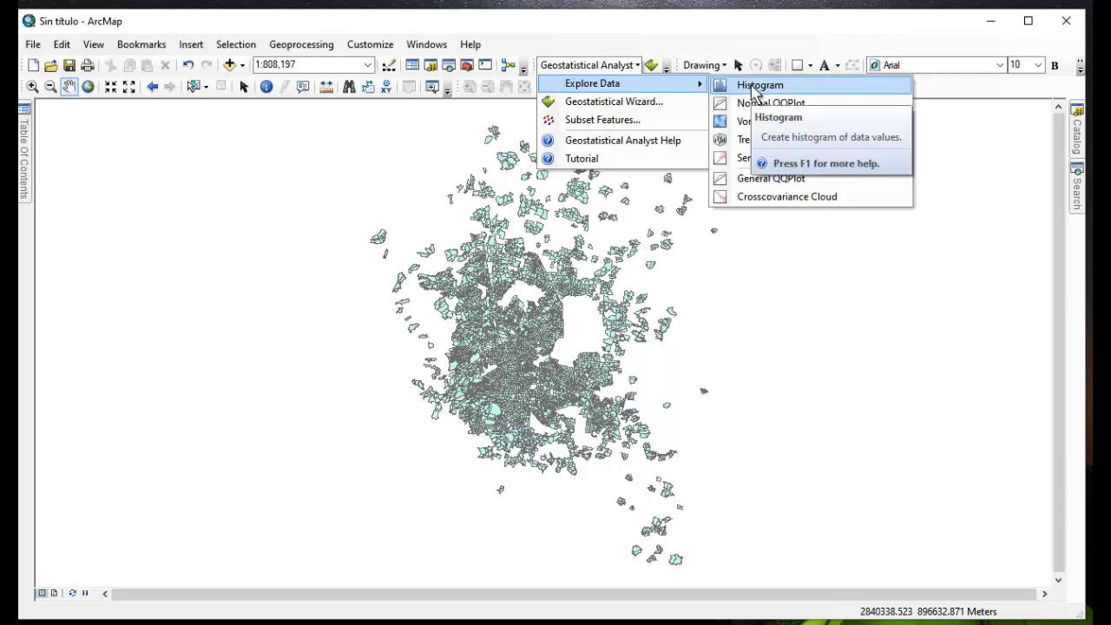
{"action": "left_click", "coordinate": [755, 87]}
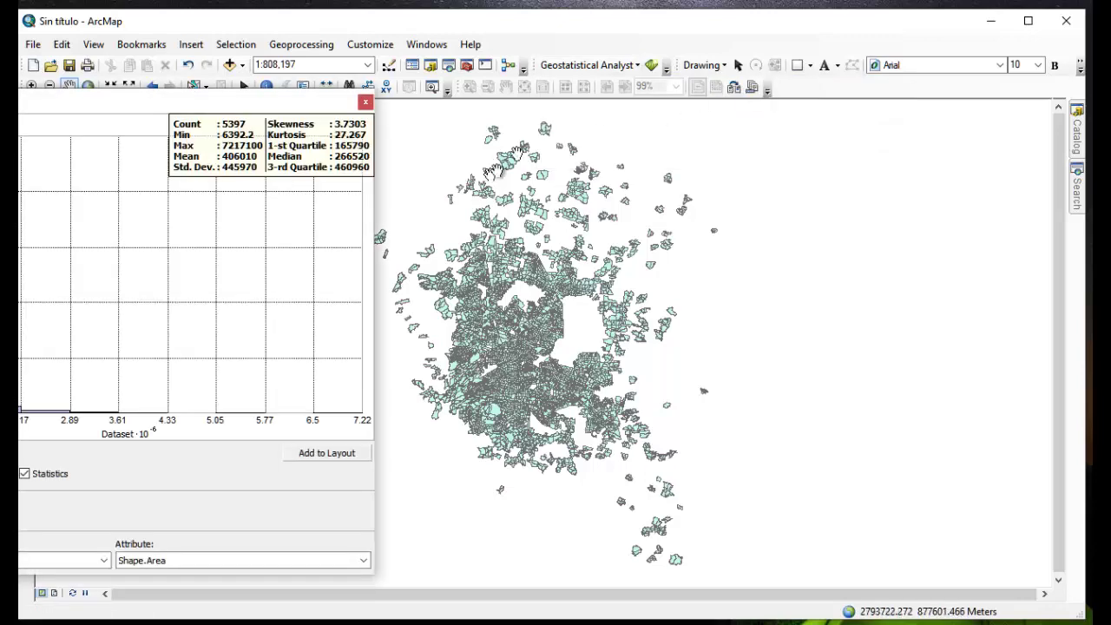
{"action": "left_click_drag", "start_coordinate": [157, 109], "coordinate": [770, 94]}
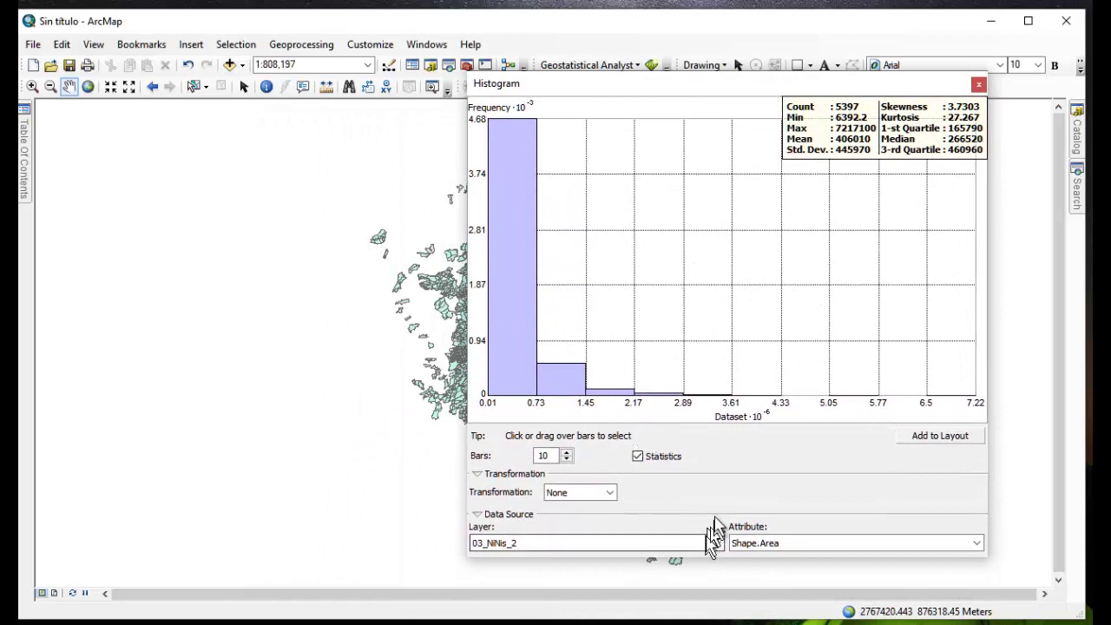
{"action": "left_click", "coordinate": [794, 543]}
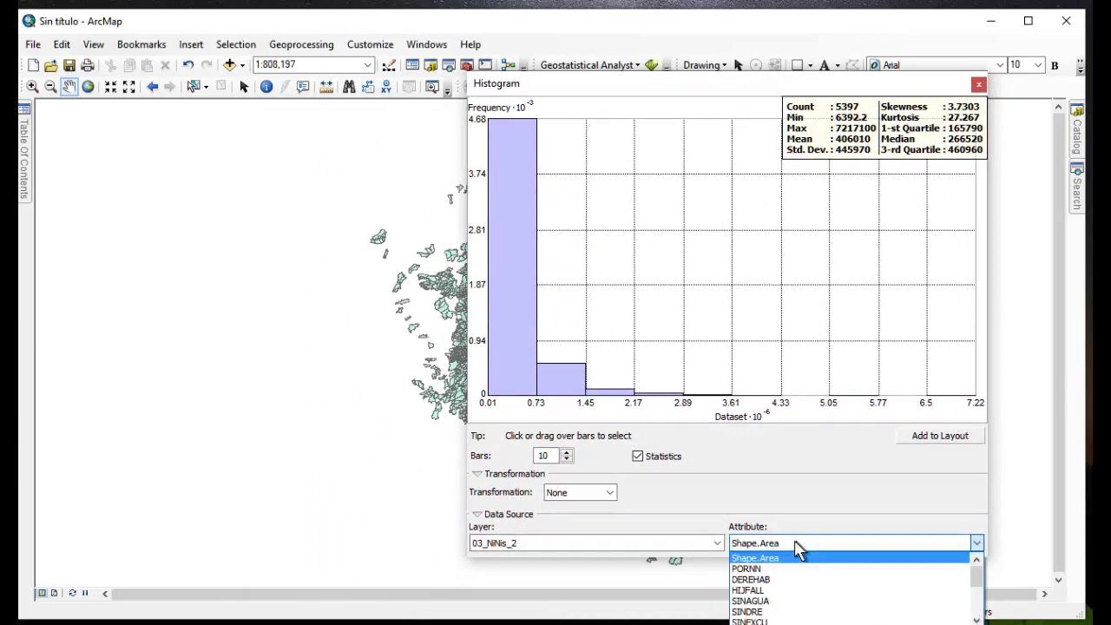
{"action": "left_click", "coordinate": [752, 570]}
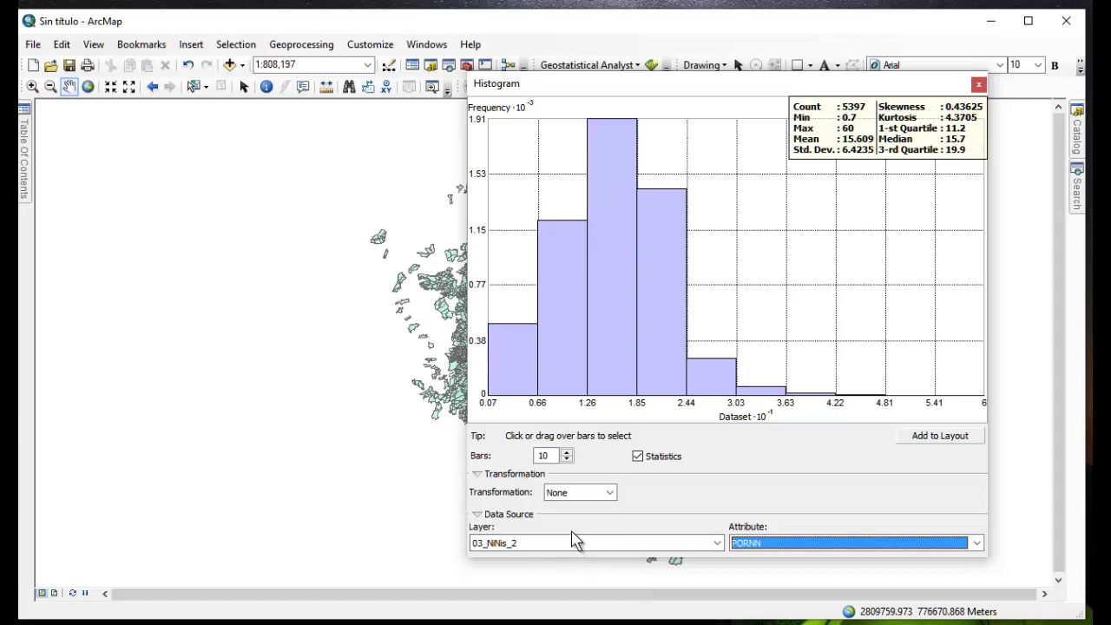
- Increase the number of bars in the PORNN histogram to 20
{"action": "left_click", "coordinate": [567, 453]}
{"action": "left_click", "coordinate": [566, 453]}
{"action": "left_click", "coordinate": [566, 453]}
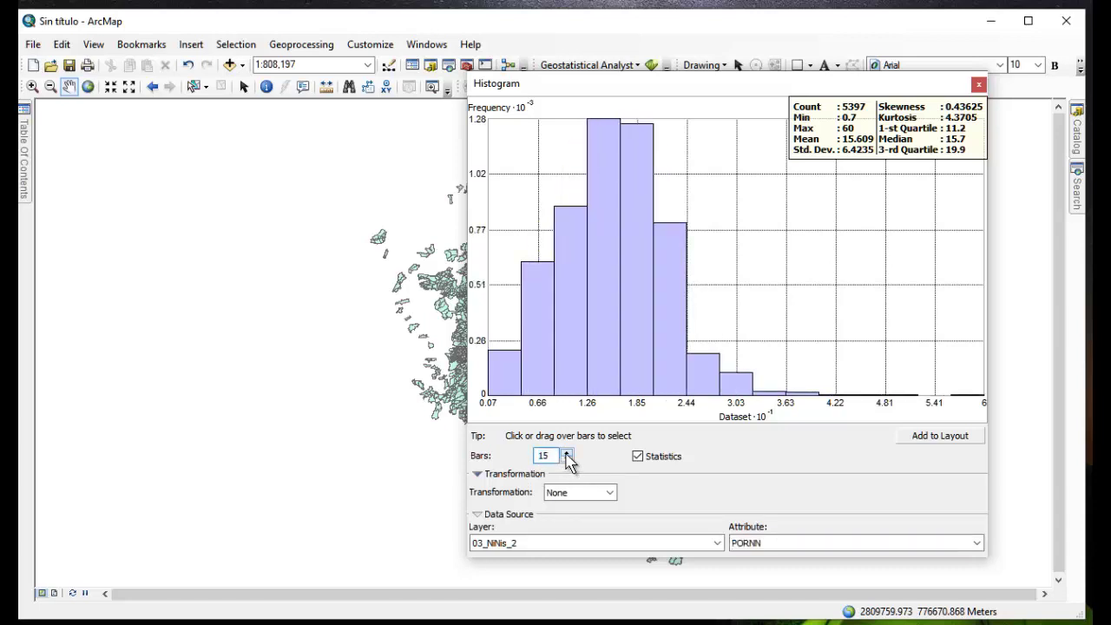
{"action": "left_click", "coordinate": [566, 453]}
{"action": "left_click", "coordinate": [567, 453]}
{"action": "left_click", "coordinate": [567, 453]}
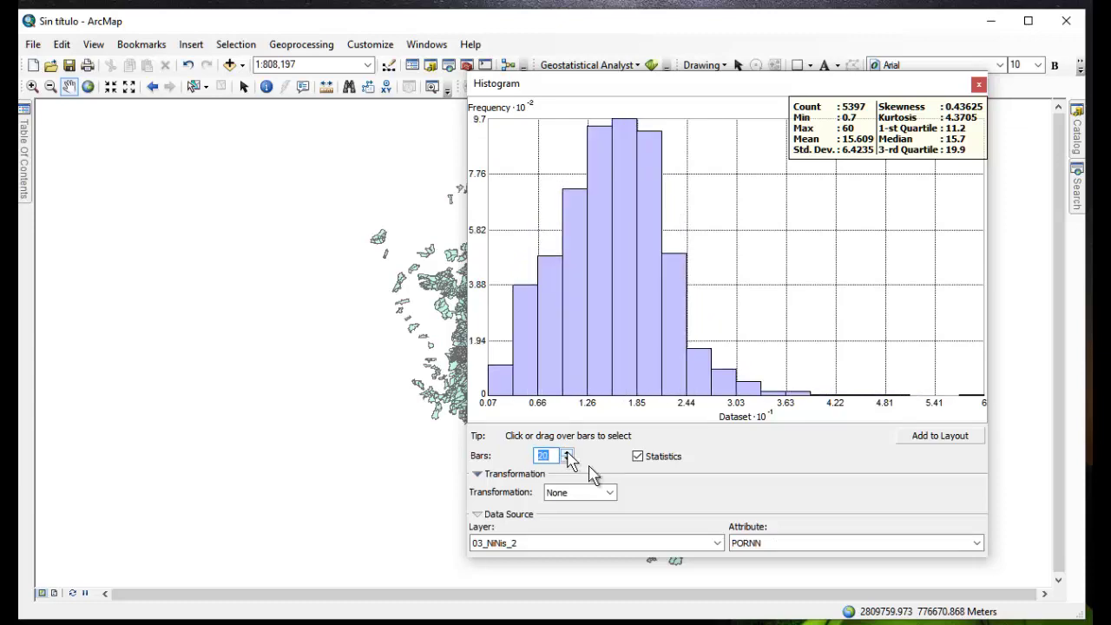
- Place the PORNN histogram beside the map so the whole layer and the full graph are both in view
{"action": "left_click_drag", "start_coordinate": [704, 84], "coordinate": [240, 97]}
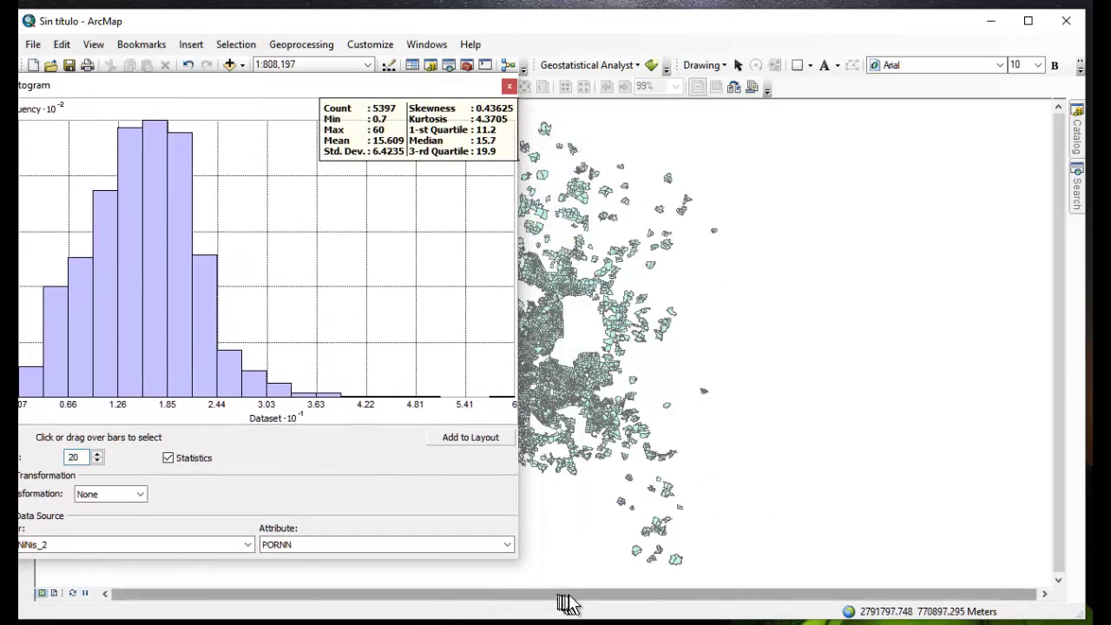
{"action": "left_click_drag", "start_coordinate": [594, 348], "coordinate": [864, 334]}
{"action": "left_click_drag", "start_coordinate": [276, 87], "coordinate": [377, 130]}
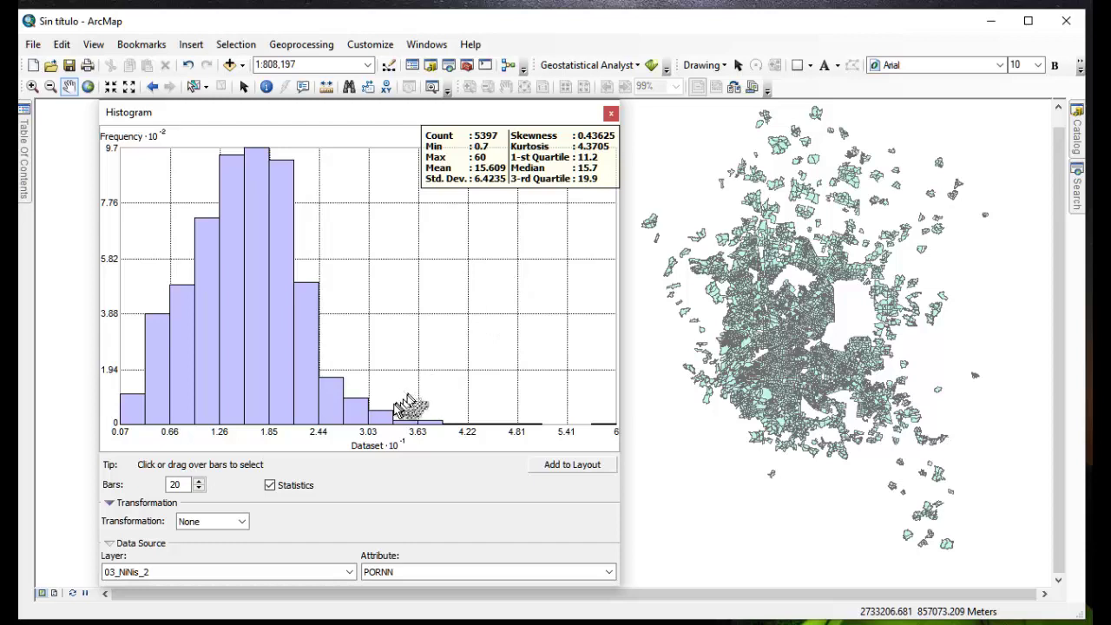
- Select the histogram's three lowest bars one at a time, then all bars above 2.44, to examine them on the map, and close the histogram
{"action": "left_click", "coordinate": [135, 415]}
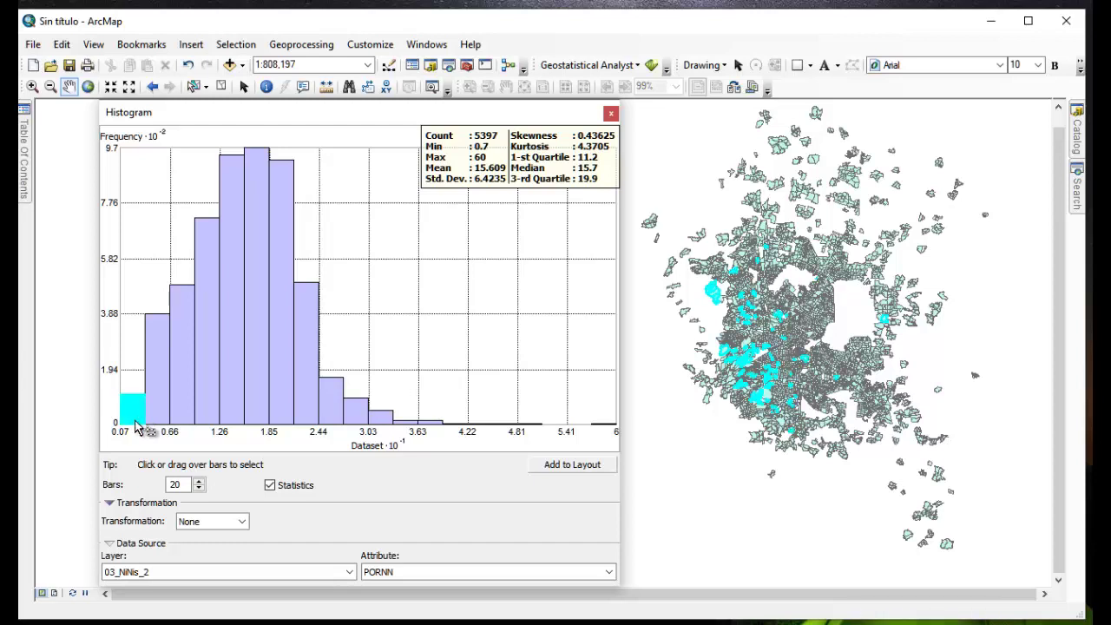
{"action": "left_click", "coordinate": [161, 399]}
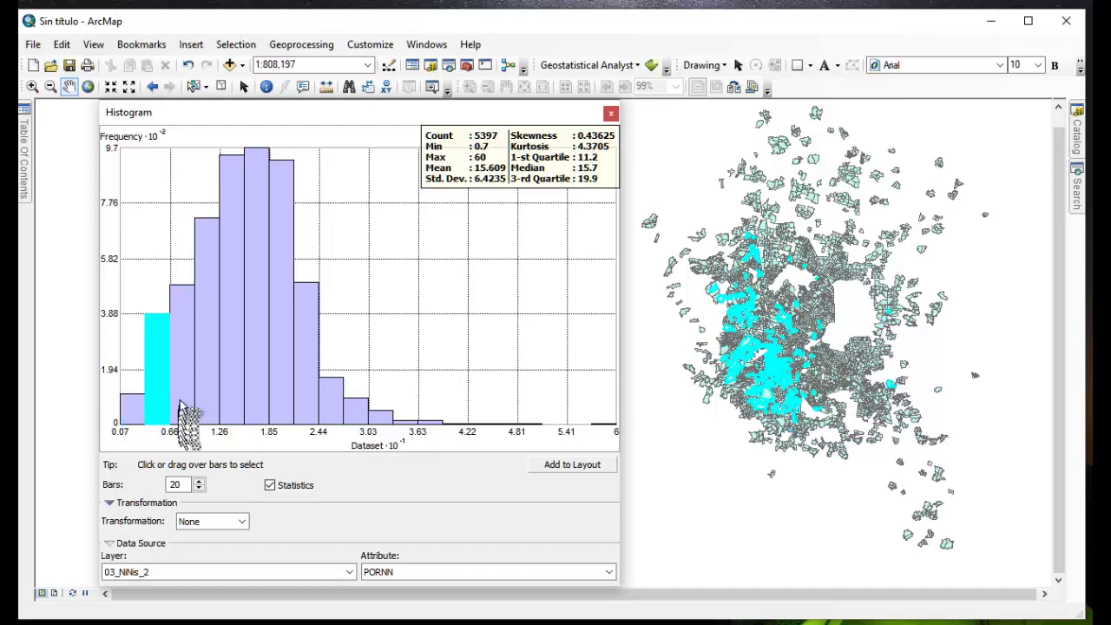
{"action": "left_click", "coordinate": [184, 401]}
{"action": "left_click", "coordinate": [341, 371]}
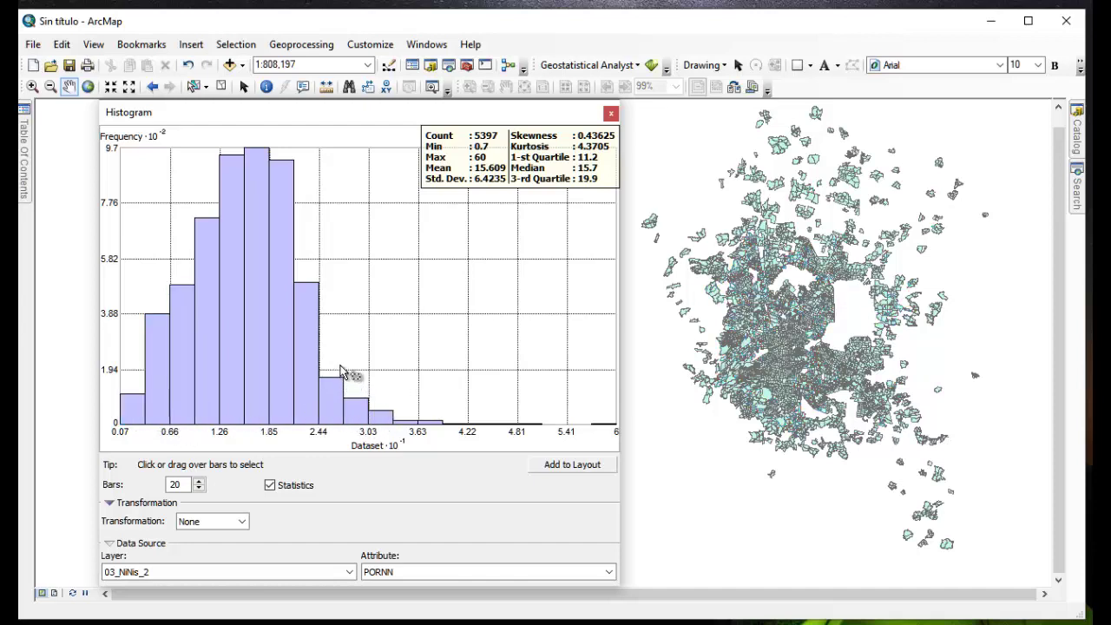
{"action": "left_click_drag", "start_coordinate": [331, 361], "coordinate": [609, 444]}
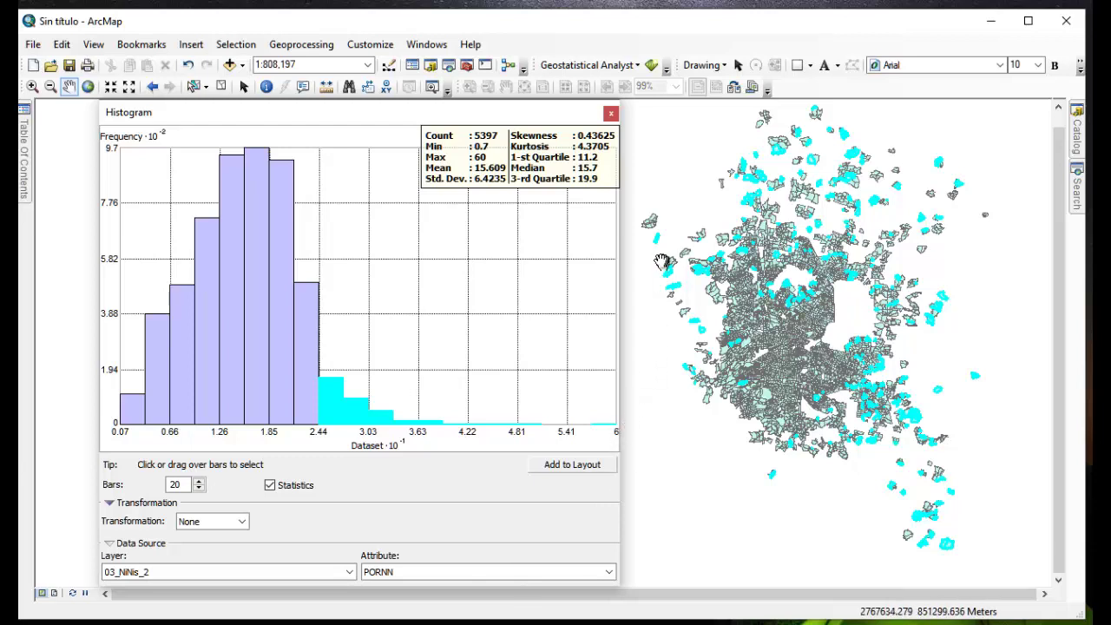
{"action": "left_click", "coordinate": [611, 114]}
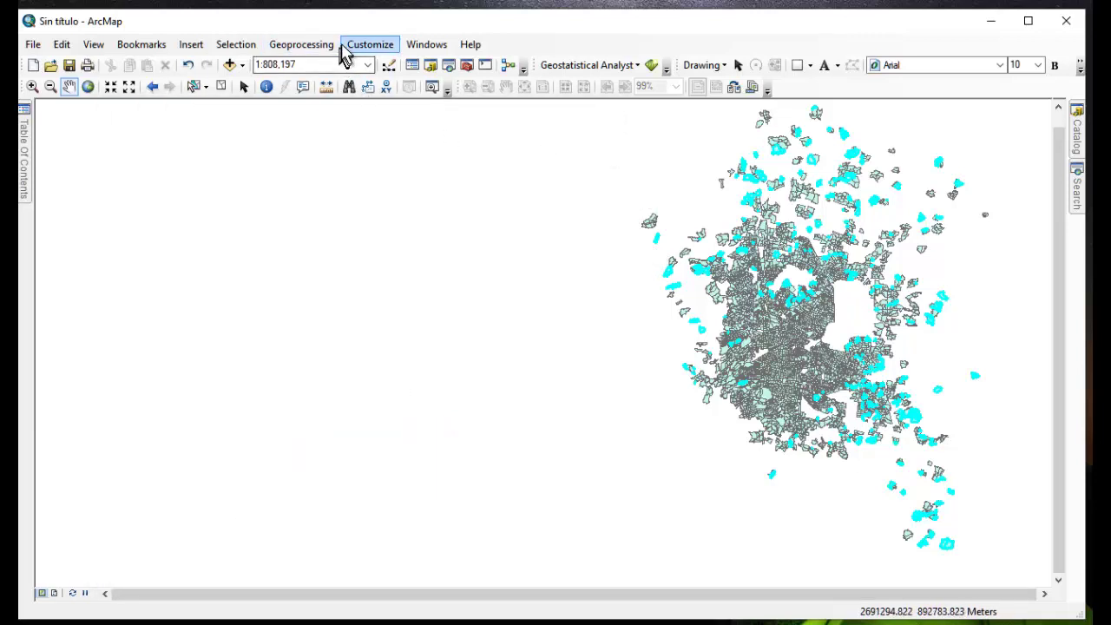
- Create a Normal QQPlot of the PORNN attribute from the 03_NiNis_2 layer, with its window resized to fit beside the map
{"action": "left_click", "coordinate": [639, 67]}
{"action": "mouse_move", "coordinate": [635, 88]}
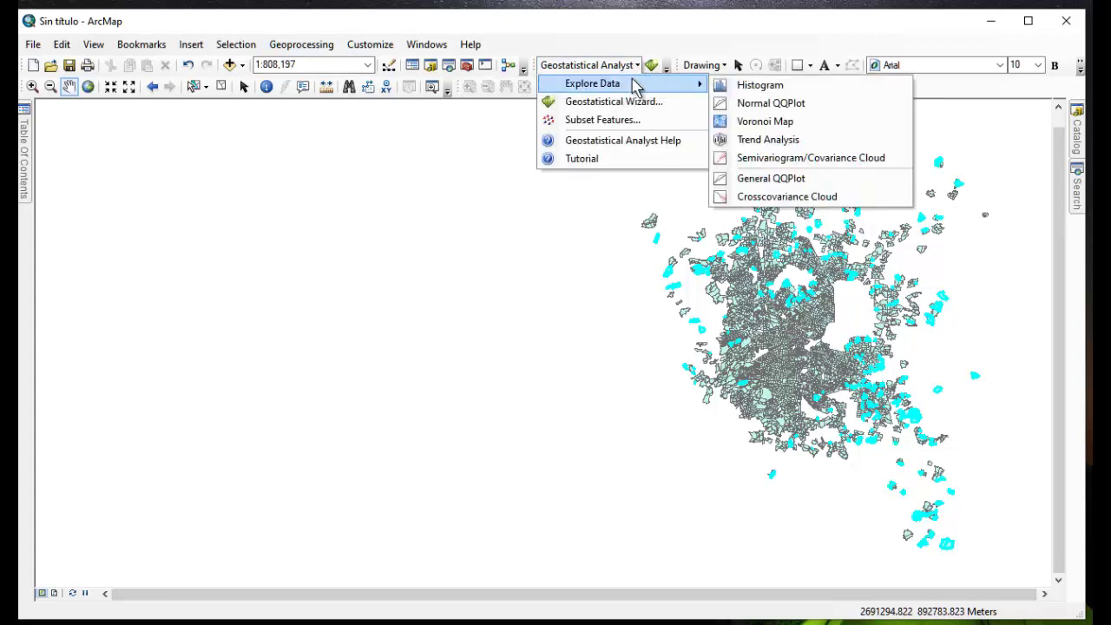
{"action": "left_click", "coordinate": [753, 104]}
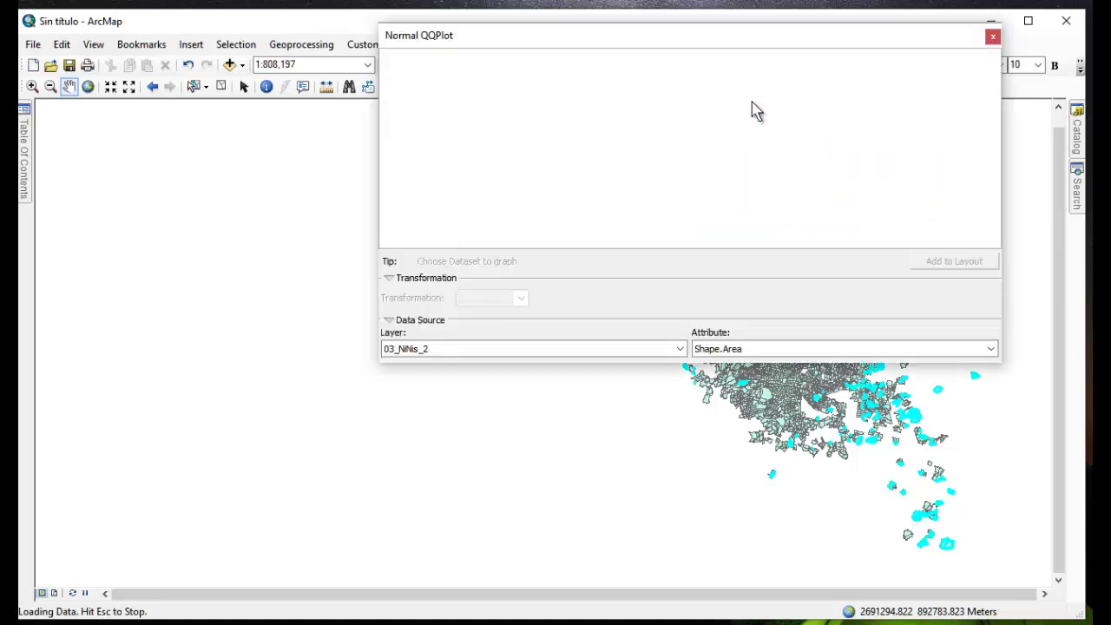
{"action": "left_click_drag", "start_coordinate": [762, 43], "coordinate": [480, 184]}
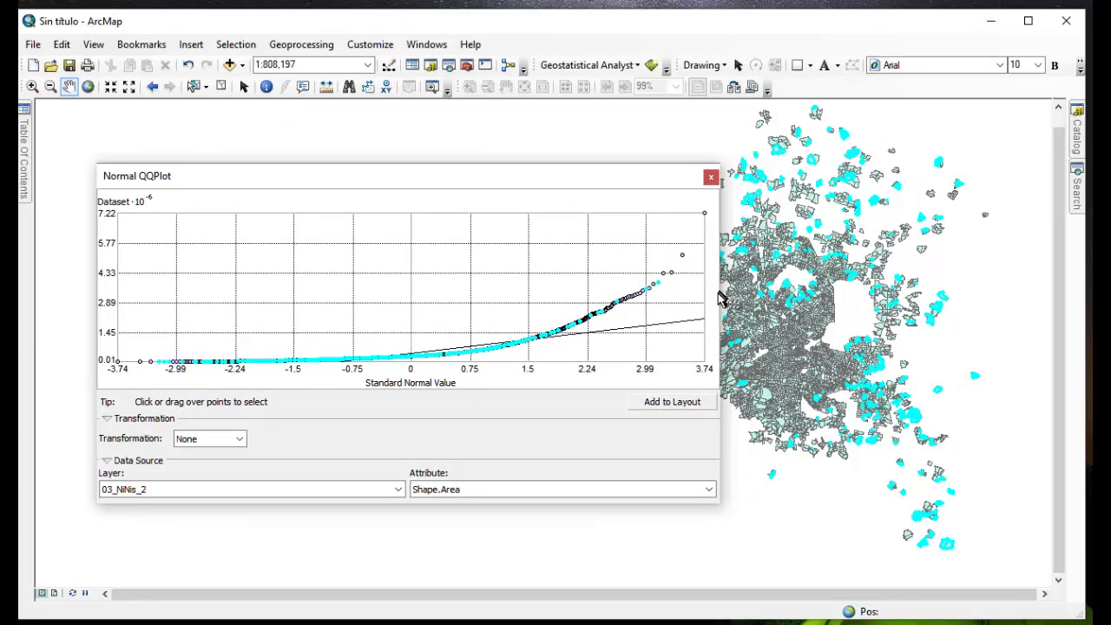
{"action": "left_click_drag", "start_coordinate": [721, 297], "coordinate": [565, 298]}
{"action": "left_click_drag", "start_coordinate": [379, 182], "coordinate": [351, 117]}
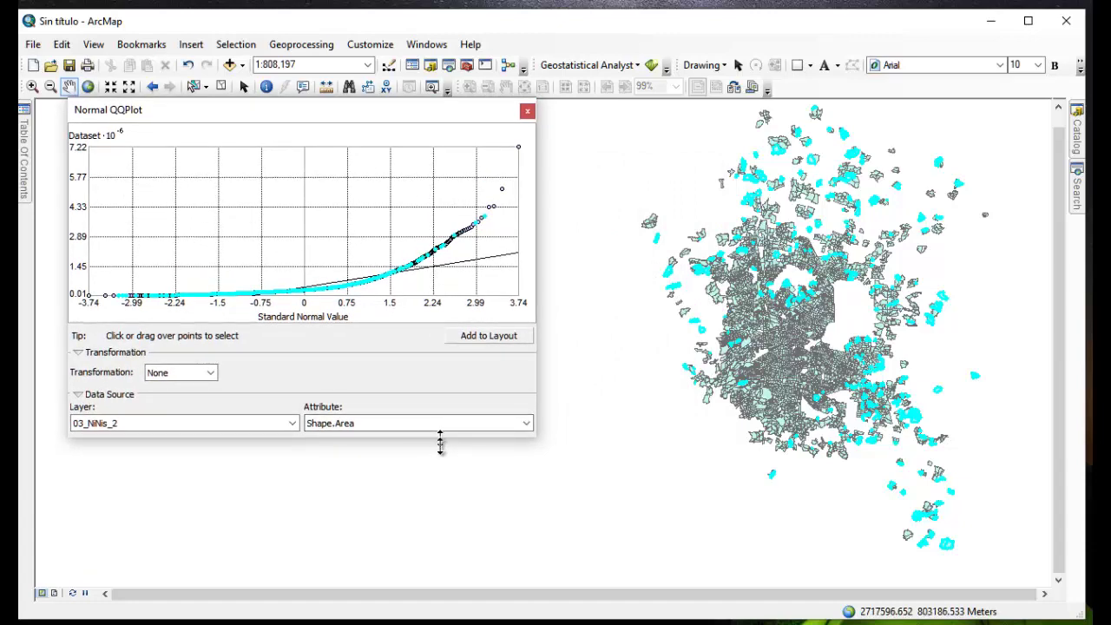
{"action": "left_click_drag", "start_coordinate": [440, 444], "coordinate": [446, 483]}
{"action": "left_click", "coordinate": [404, 476]}
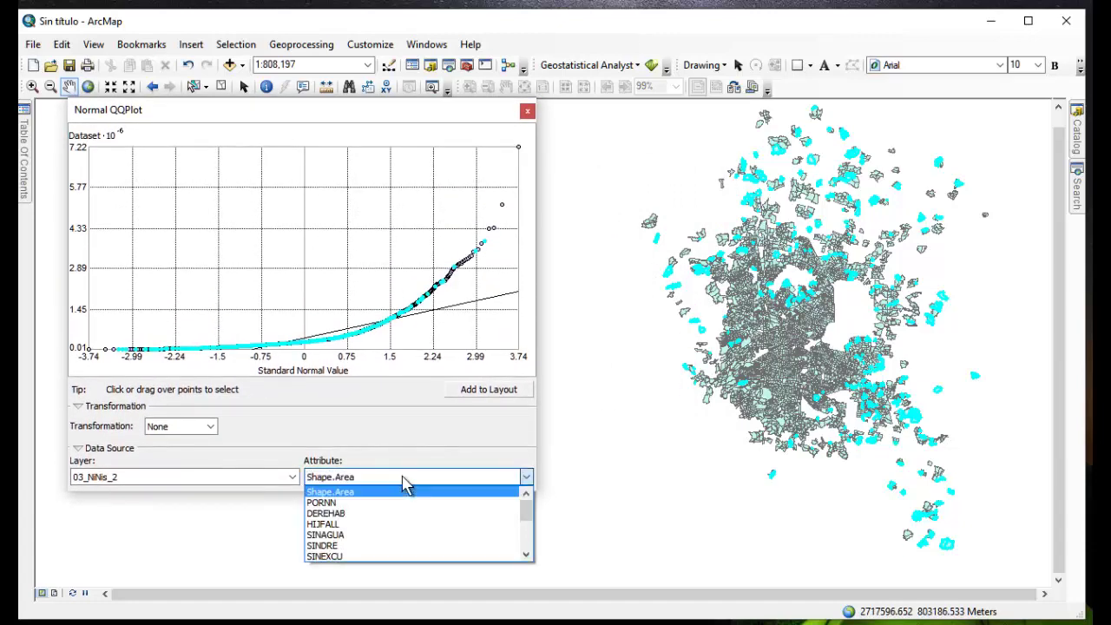
{"action": "left_click", "coordinate": [389, 502]}
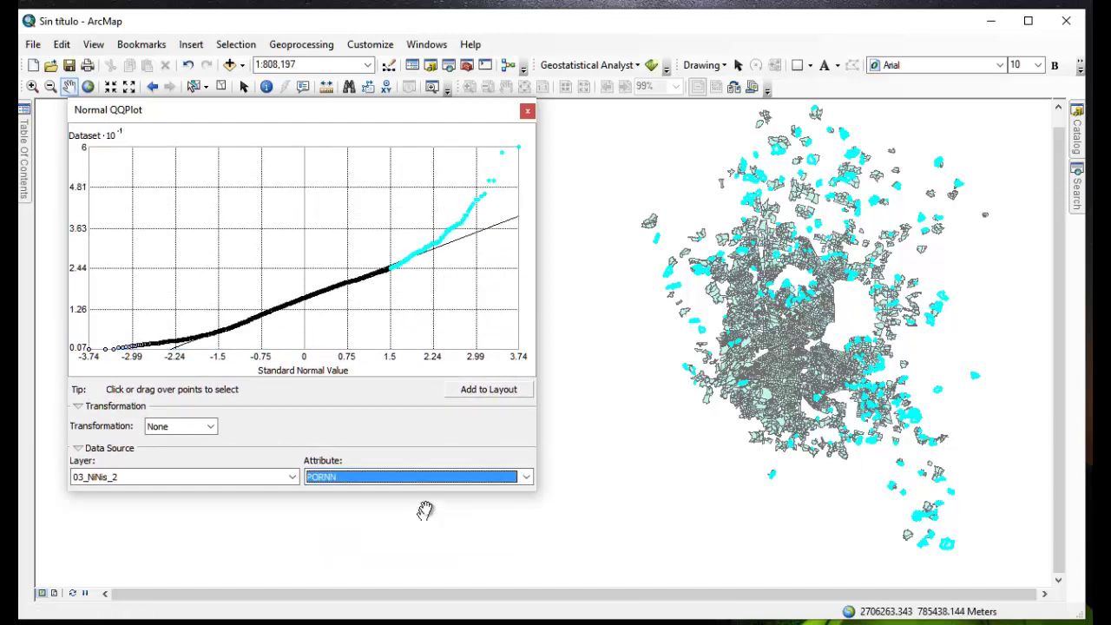
- Select the QQPlot points that depart from the line at the high end, then the low end, to locate them on the map, and close the plot
{"action": "left_click", "coordinate": [350, 195]}
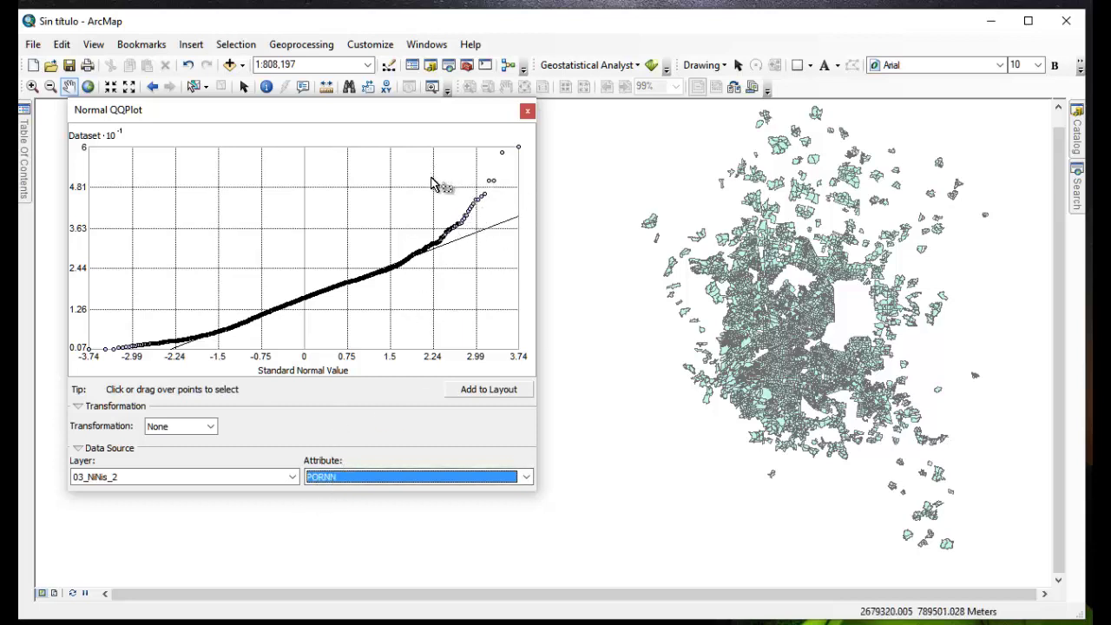
{"action": "left_click_drag", "start_coordinate": [415, 180], "coordinate": [514, 255]}
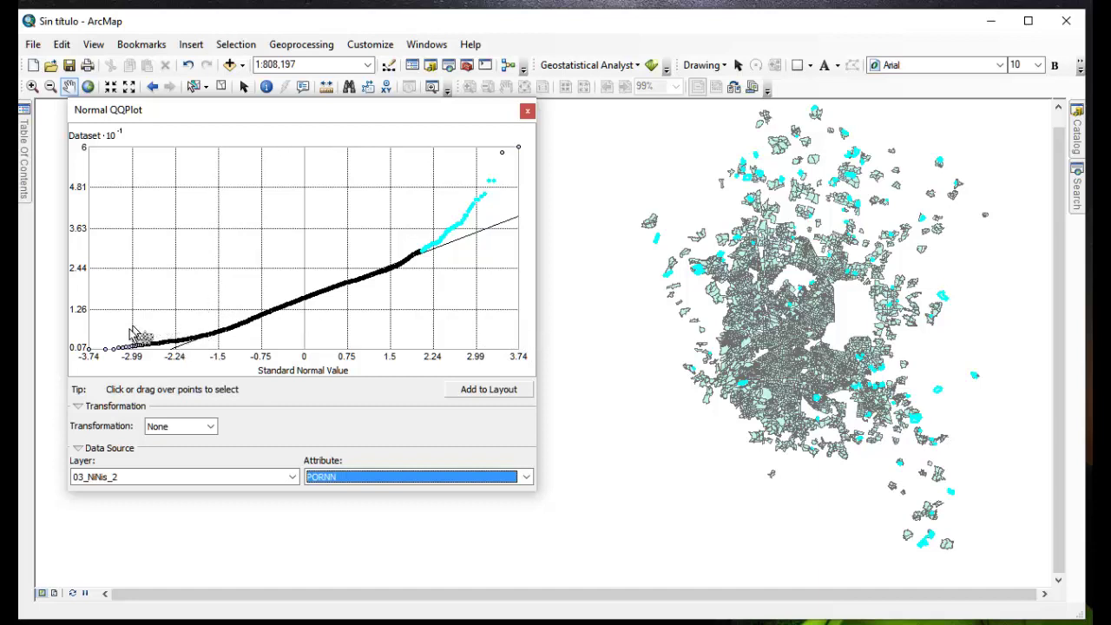
{"action": "left_click_drag", "start_coordinate": [100, 333], "coordinate": [217, 344]}
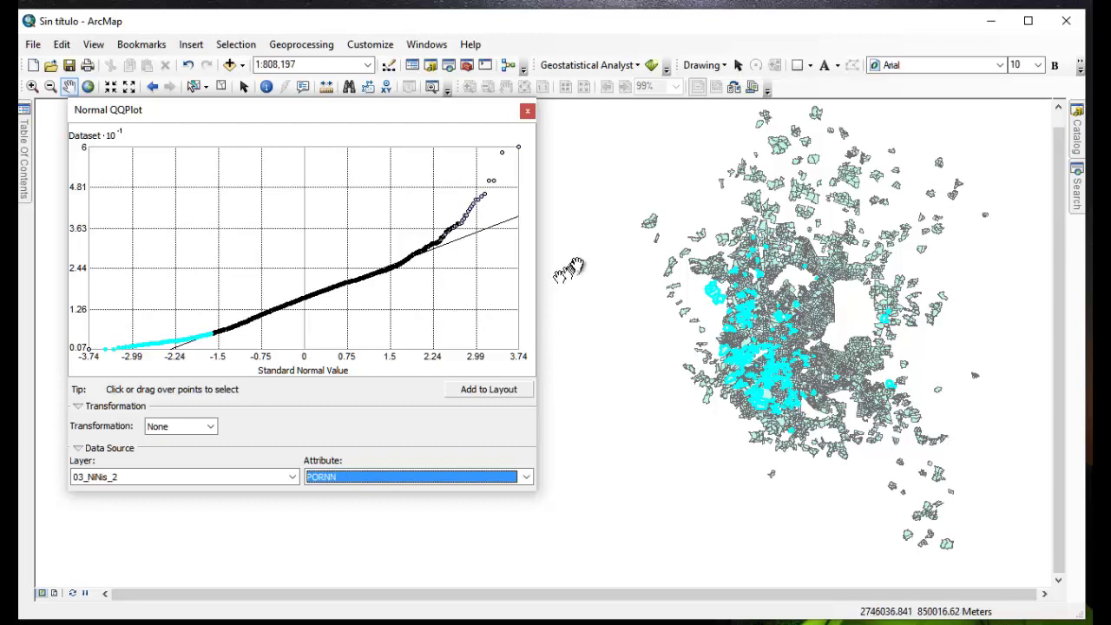
{"action": "left_click", "coordinate": [528, 112]}
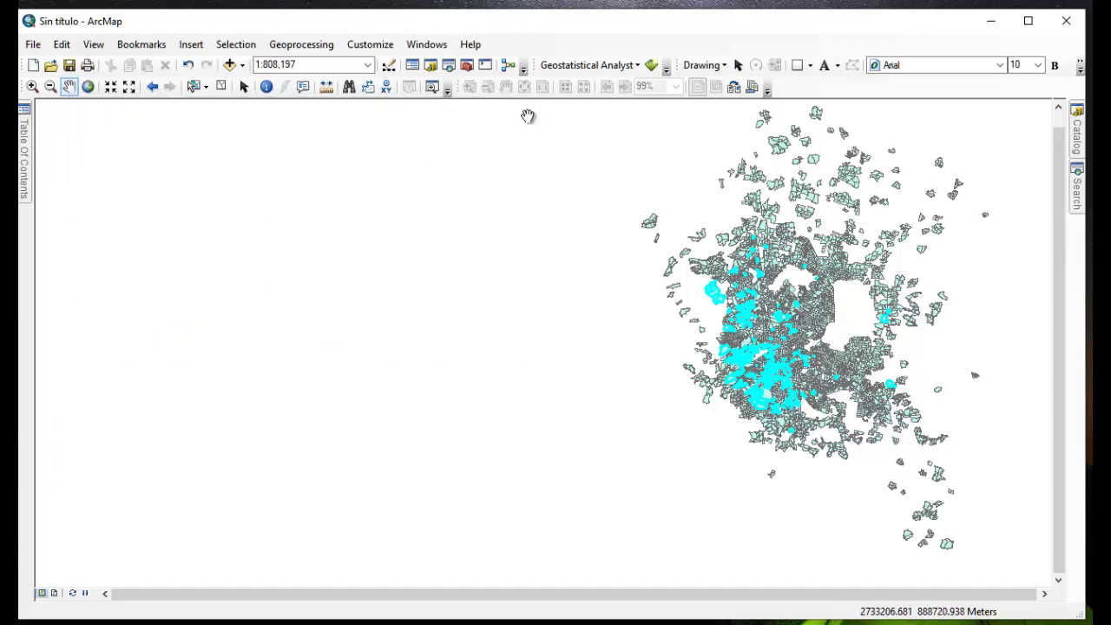
- Create a Trend Analysis graph of the PORNN attribute from the 03_NiNis_2 layer
{"action": "left_click", "coordinate": [638, 67]}
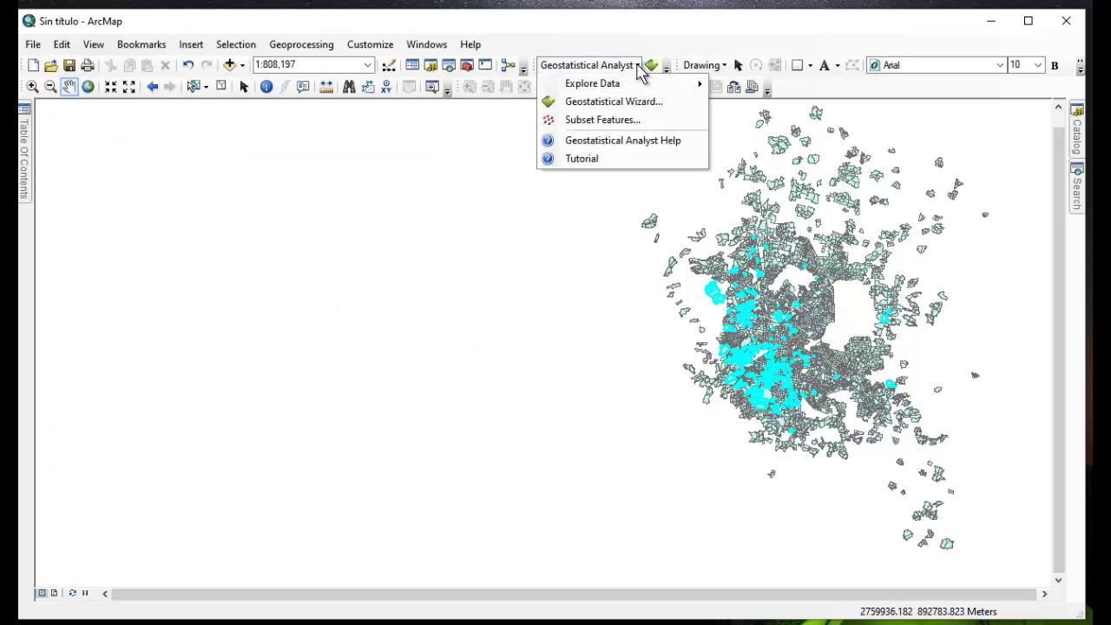
{"action": "mouse_move", "coordinate": [633, 83]}
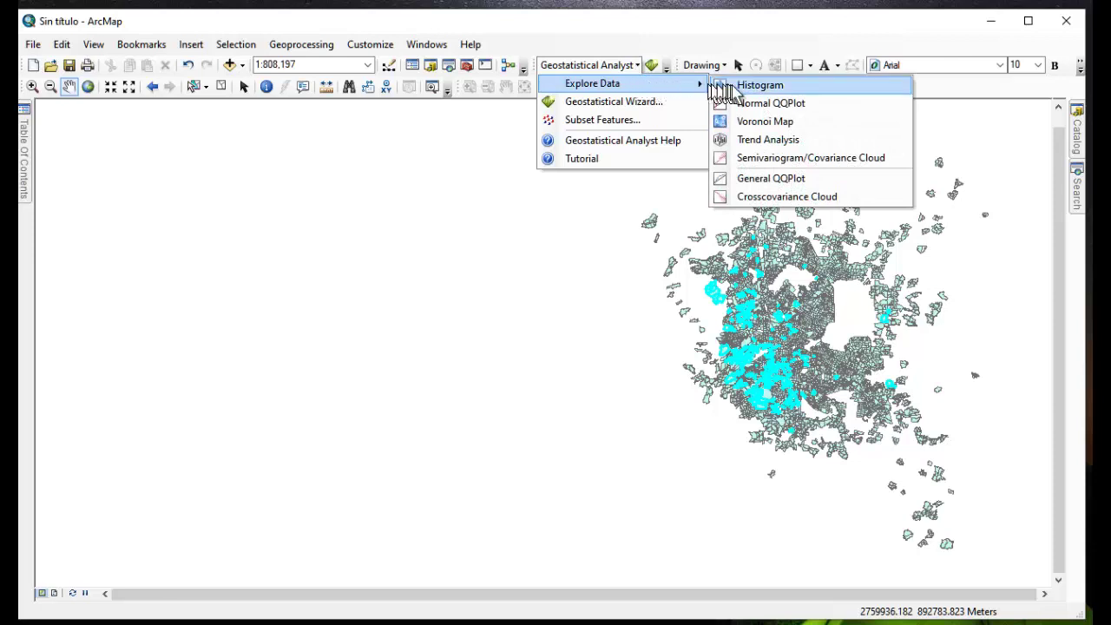
{"action": "left_click", "coordinate": [761, 148]}
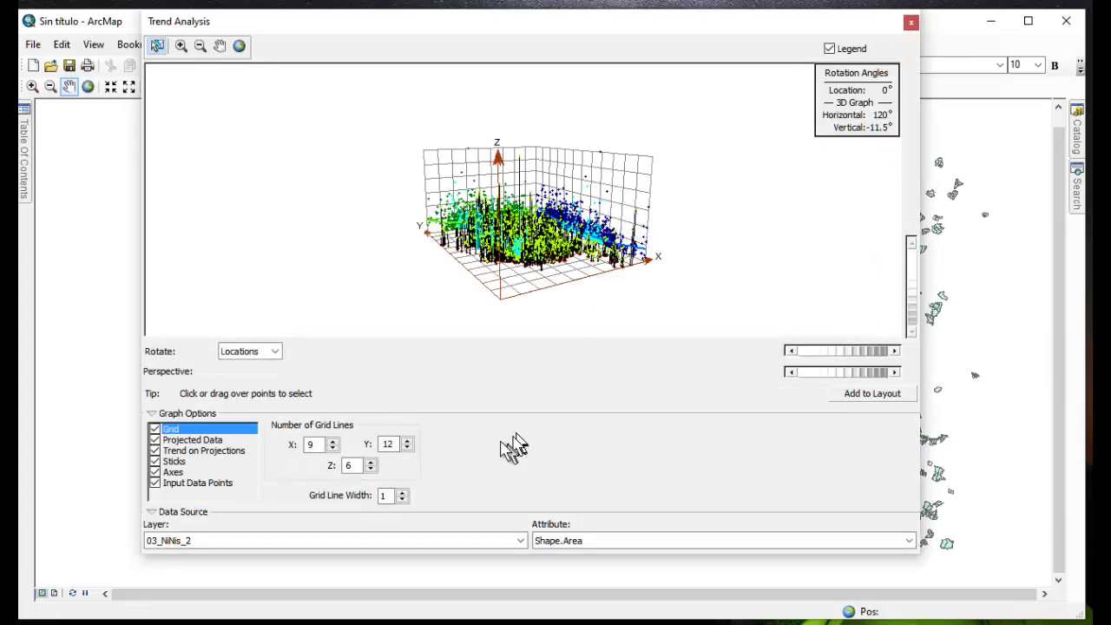
{"action": "left_click", "coordinate": [635, 544]}
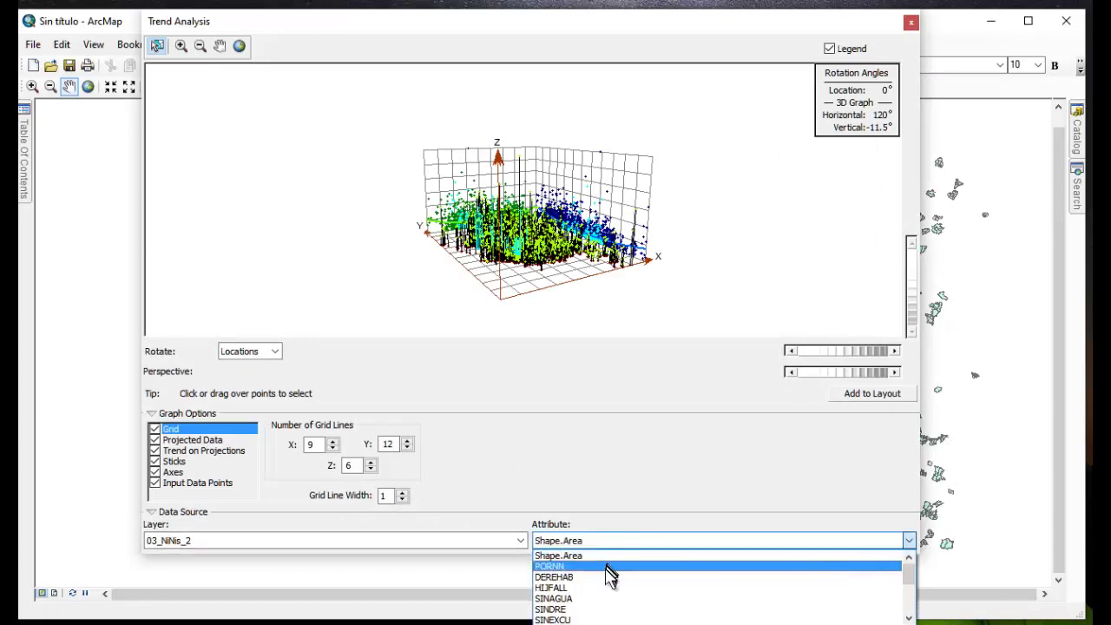
{"action": "left_click", "coordinate": [607, 568]}
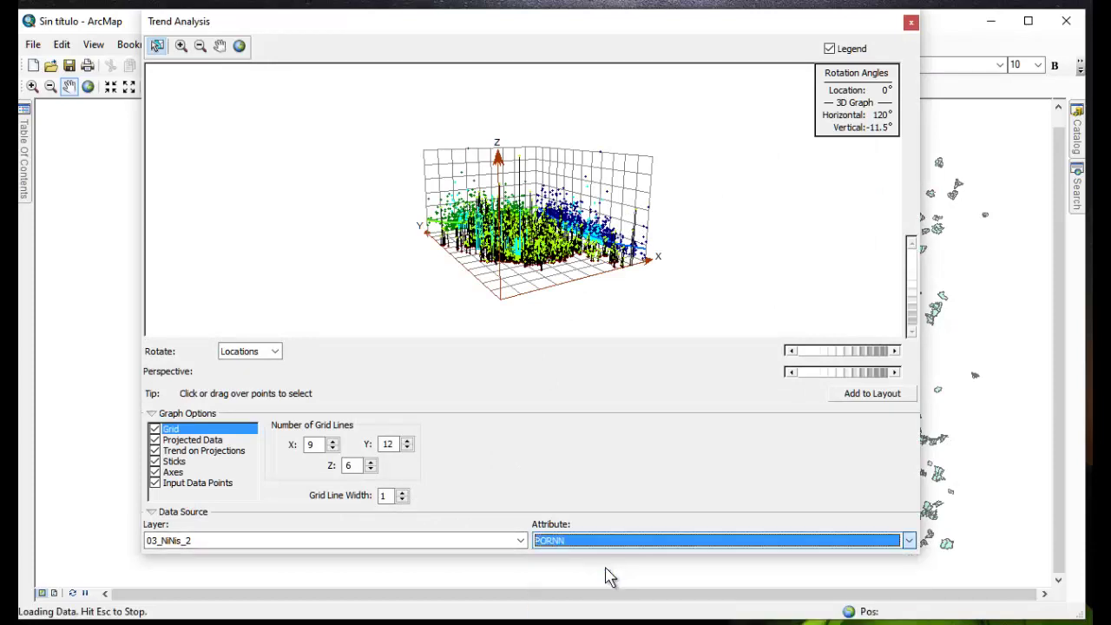
- Hide the input data points, axes, sticks, trend on projections and projected data, leaving only the grid in the trend graph
{"action": "left_click", "coordinate": [155, 482]}
{"action": "left_click", "coordinate": [155, 472]}
{"action": "left_click", "coordinate": [155, 461]}
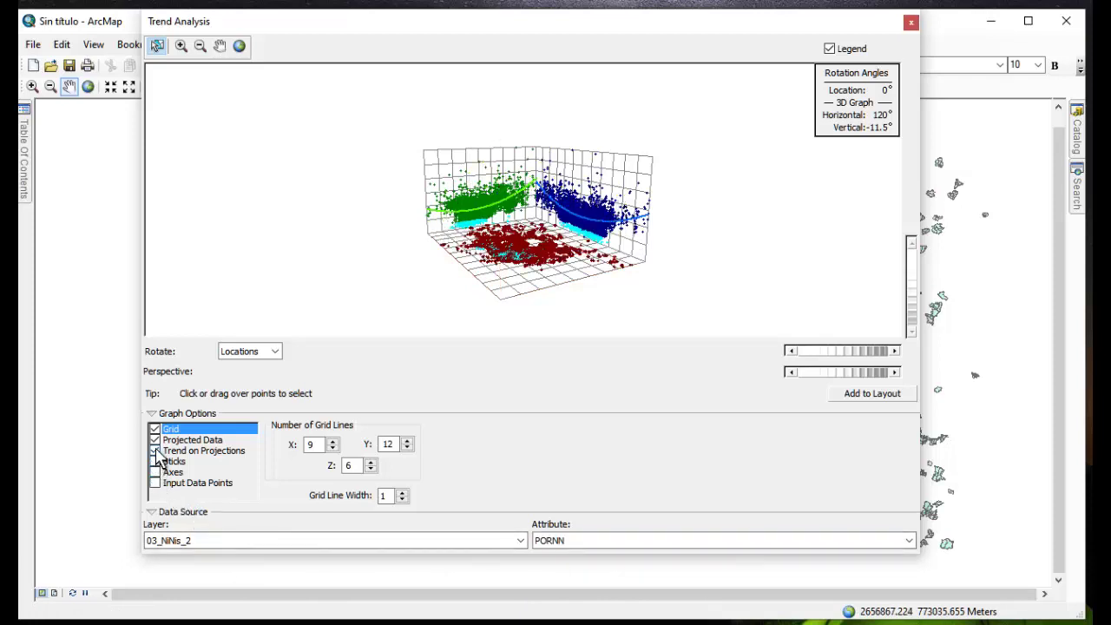
{"action": "left_click", "coordinate": [155, 450]}
{"action": "left_click", "coordinate": [155, 440]}
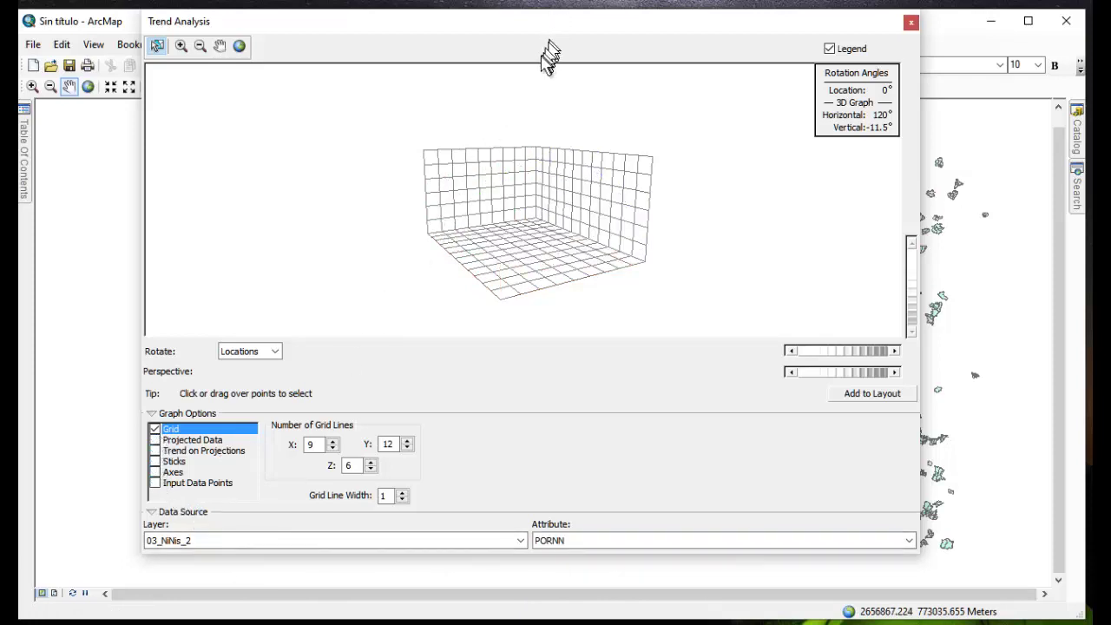
- Widen the Trend Analysis window, enlarge the grid, and display the axes and the projected data
{"action": "left_click_drag", "start_coordinate": [543, 31], "coordinate": [458, 32]}
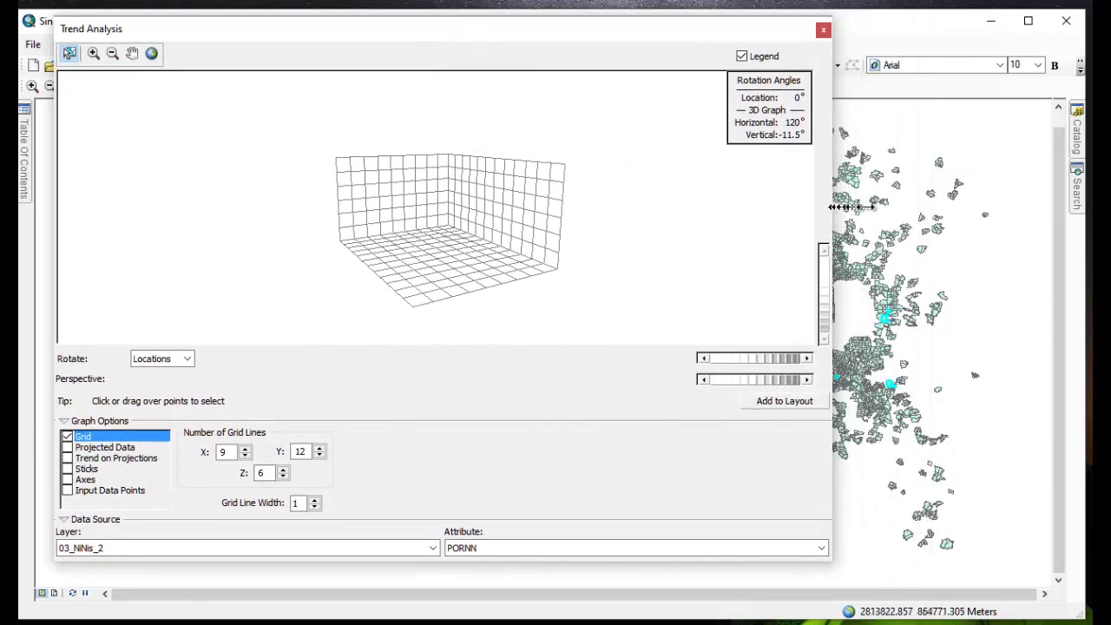
{"action": "left_click_drag", "start_coordinate": [831, 207], "coordinate": [1059, 217]}
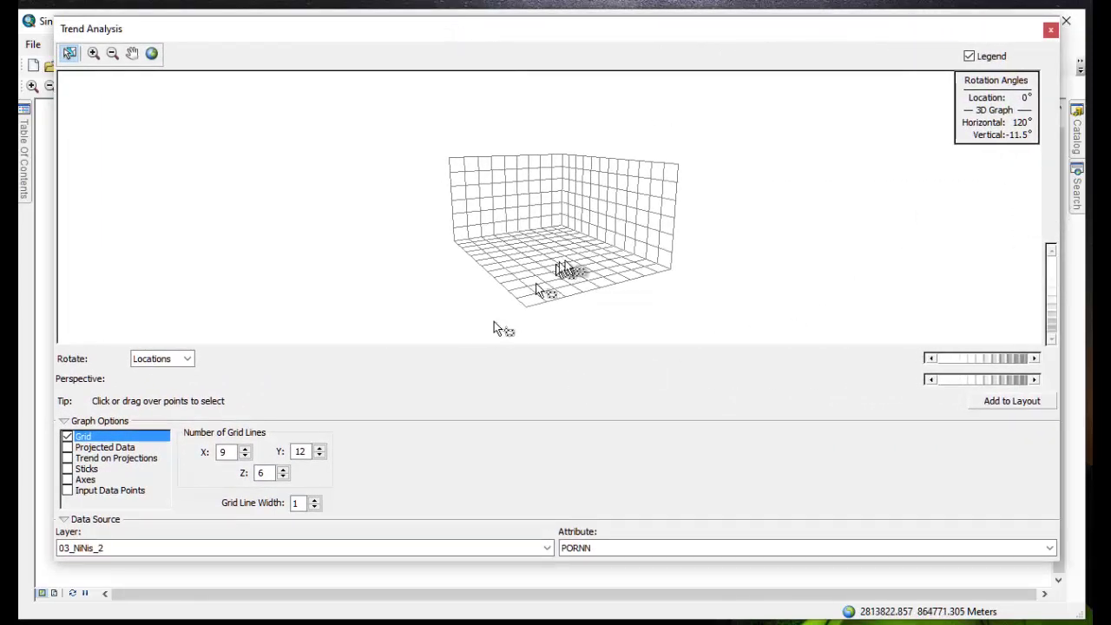
{"action": "left_click", "coordinate": [94, 53]}
{"action": "left_click_drag", "start_coordinate": [426, 129], "coordinate": [696, 321]}
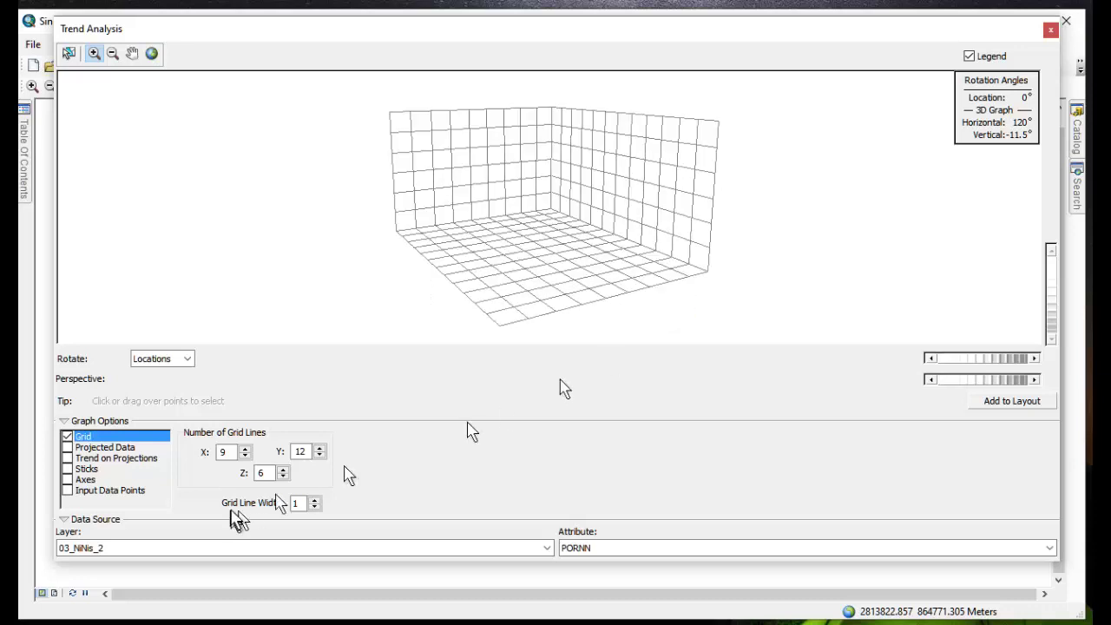
{"action": "left_click", "coordinate": [67, 479]}
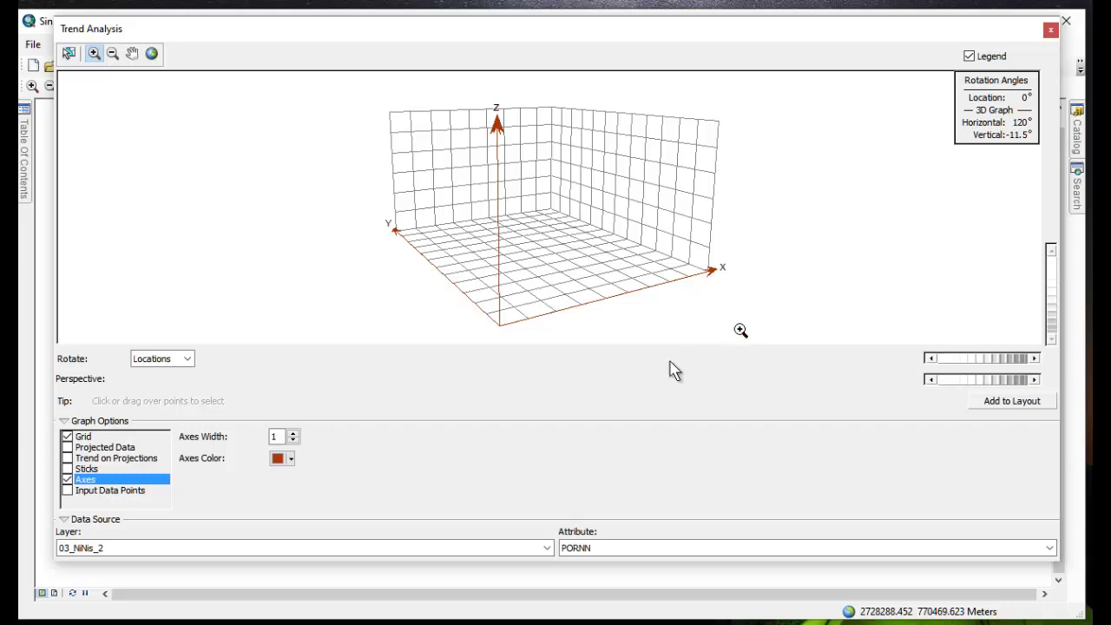
{"action": "left_click", "coordinate": [67, 448]}
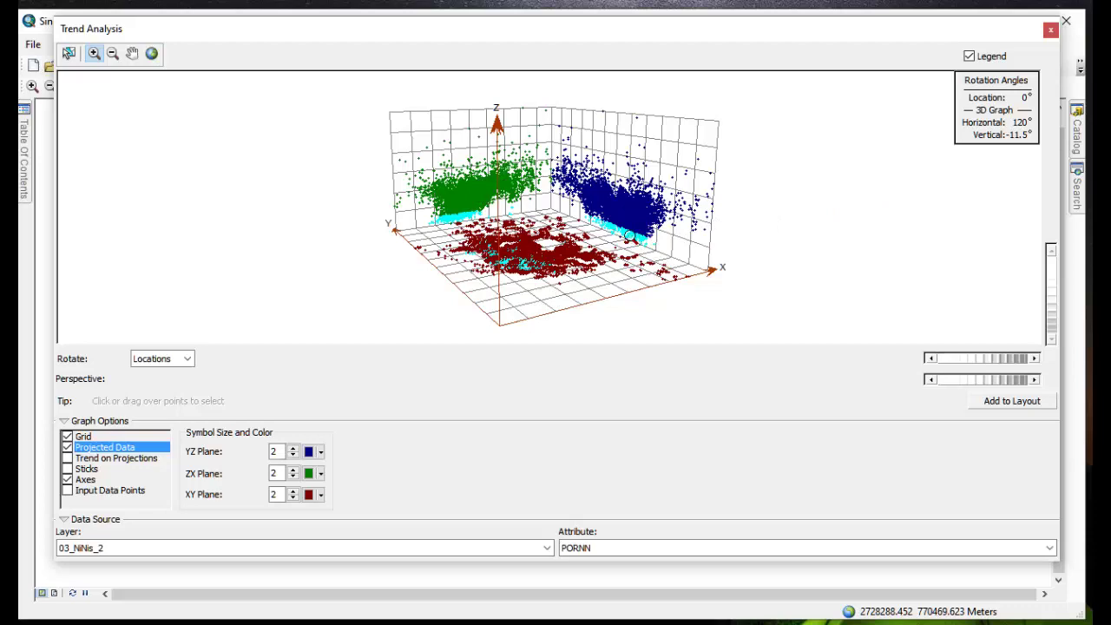
- Clear the feature selection on the map and bring the Trend Analysis window back into full view
{"action": "left_click_drag", "start_coordinate": [948, 31], "coordinate": [865, 434]}
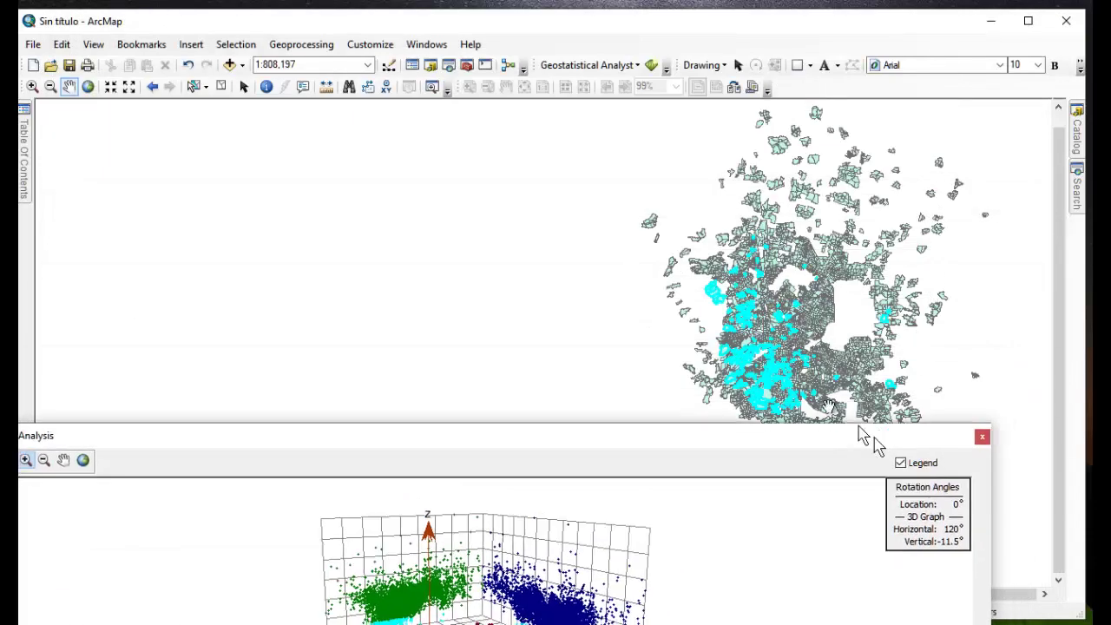
{"action": "left_click", "coordinate": [221, 87]}
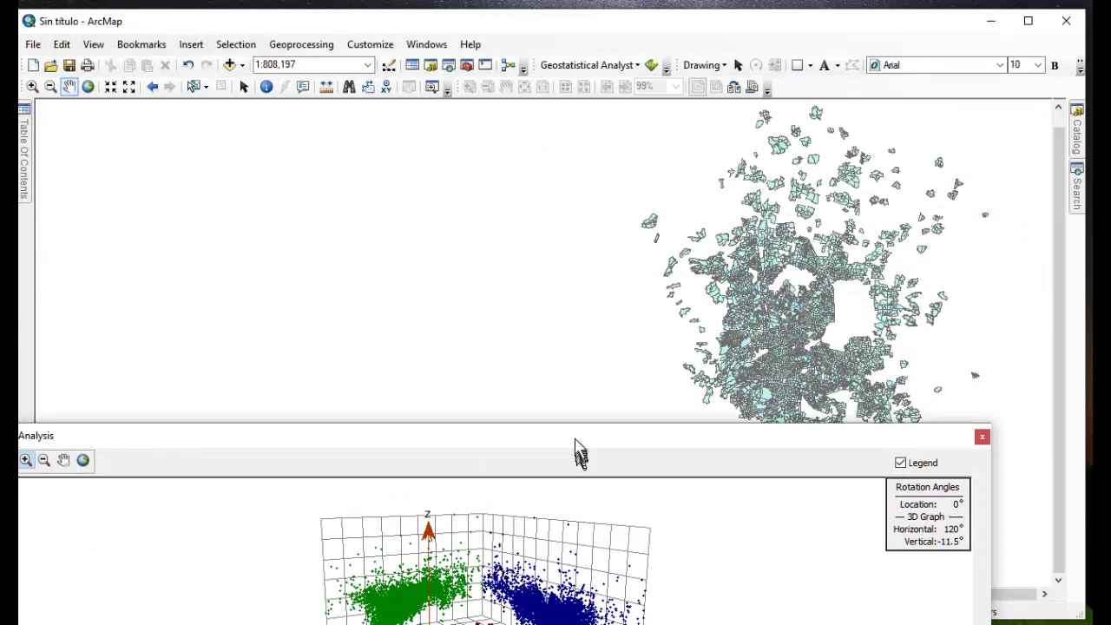
{"action": "left_click_drag", "start_coordinate": [576, 440], "coordinate": [639, 49]}
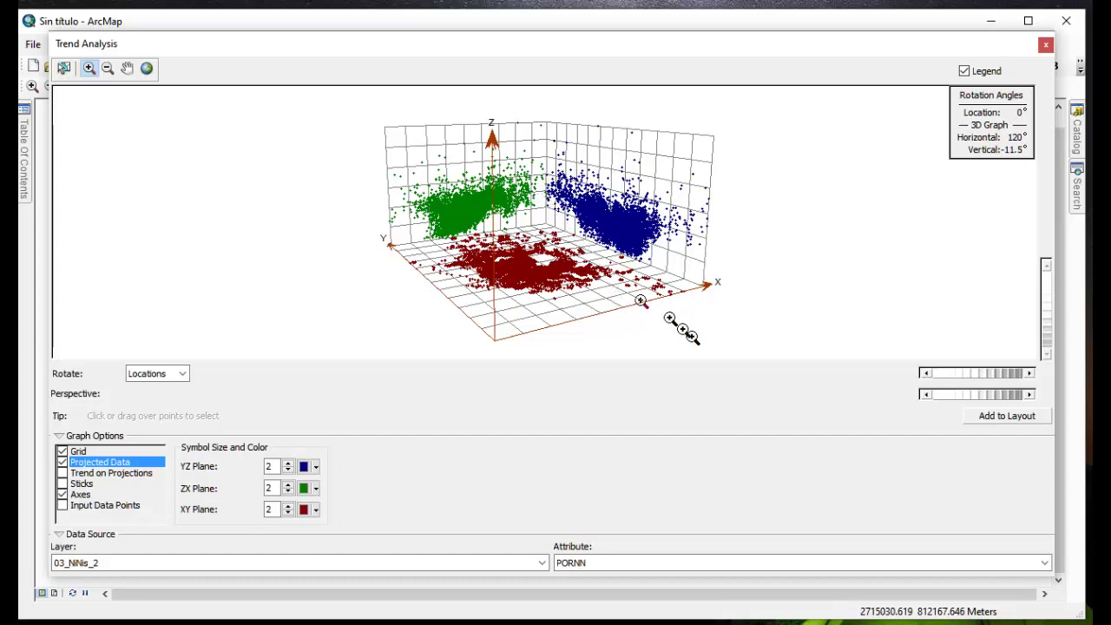
- Hide the projected data in the trend graph and display the sticks instead
{"action": "left_click", "coordinate": [489, 208]}
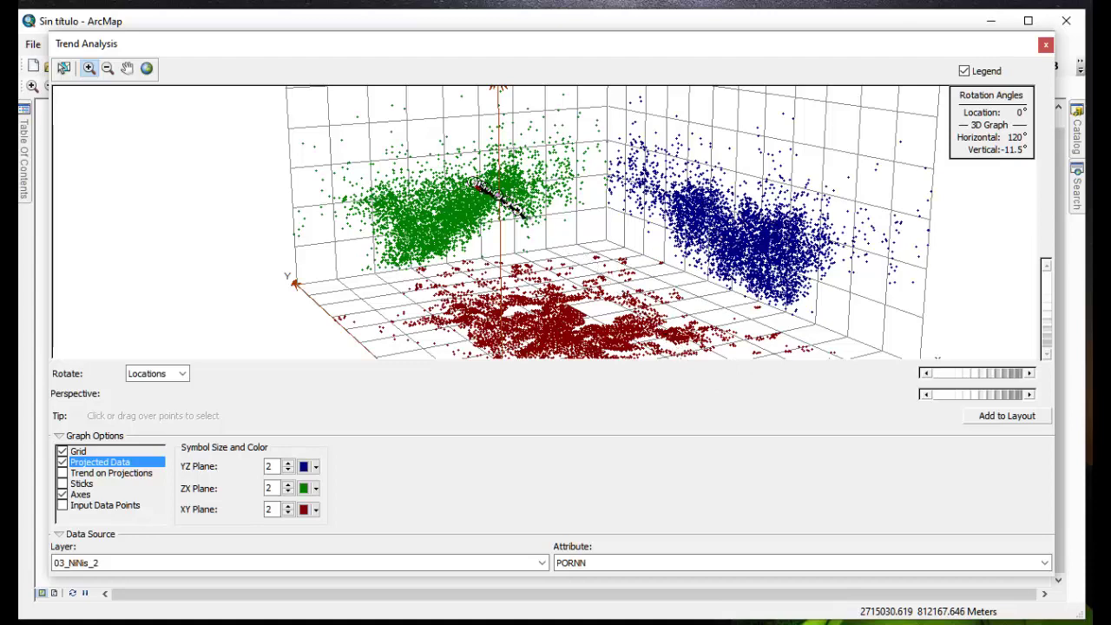
{"action": "left_click", "coordinate": [107, 67]}
{"action": "left_click", "coordinate": [606, 237]}
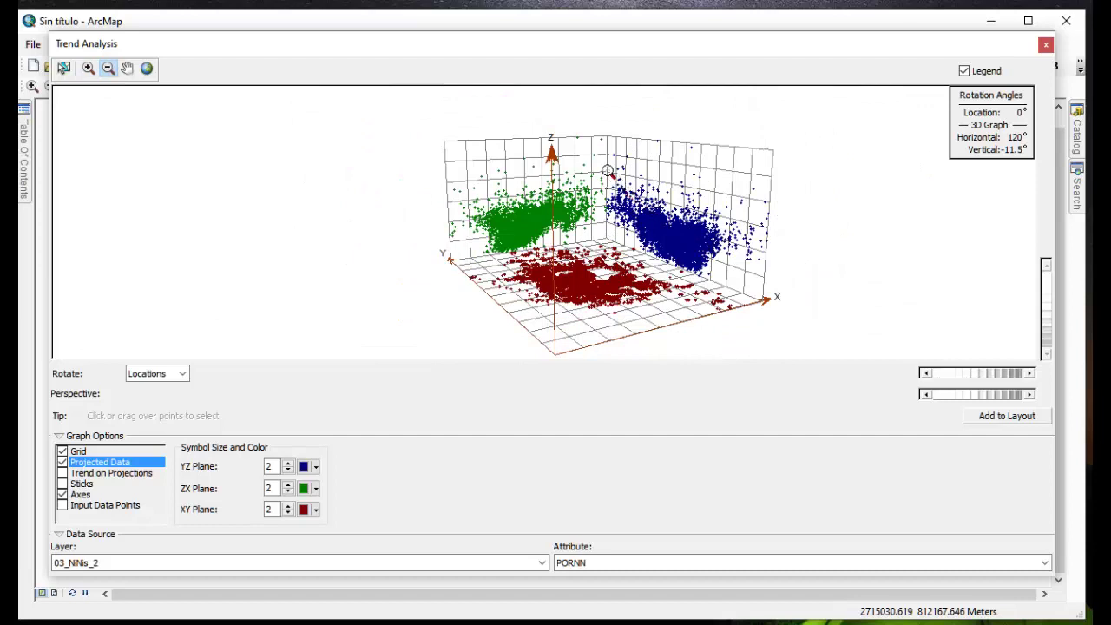
{"action": "left_click", "coordinate": [128, 67]}
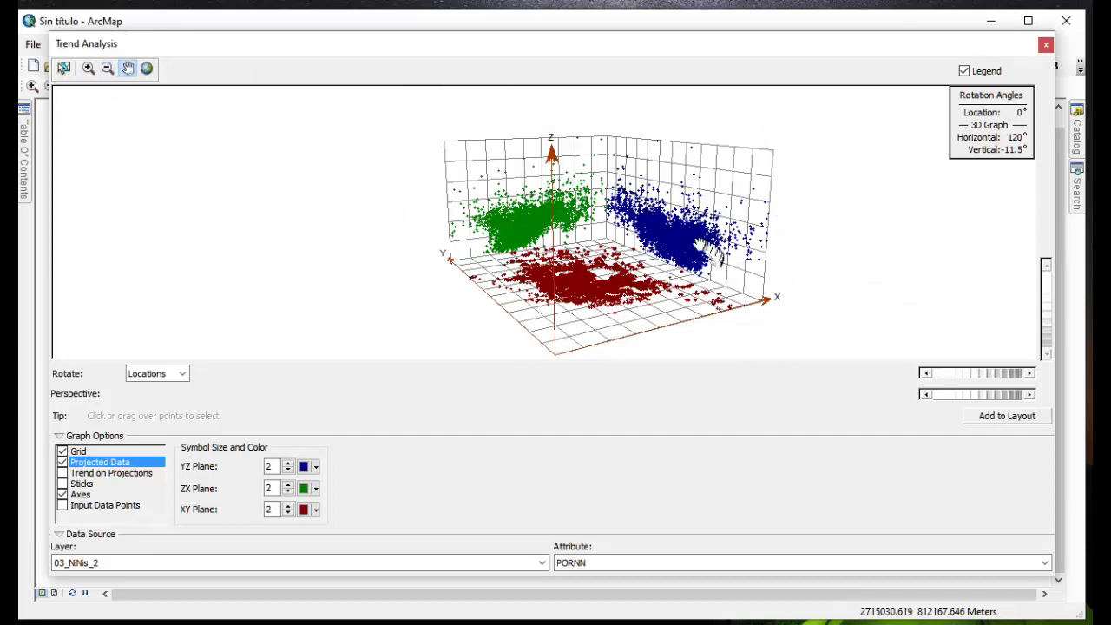
{"action": "left_click_drag", "start_coordinate": [699, 248], "coordinate": [672, 229]}
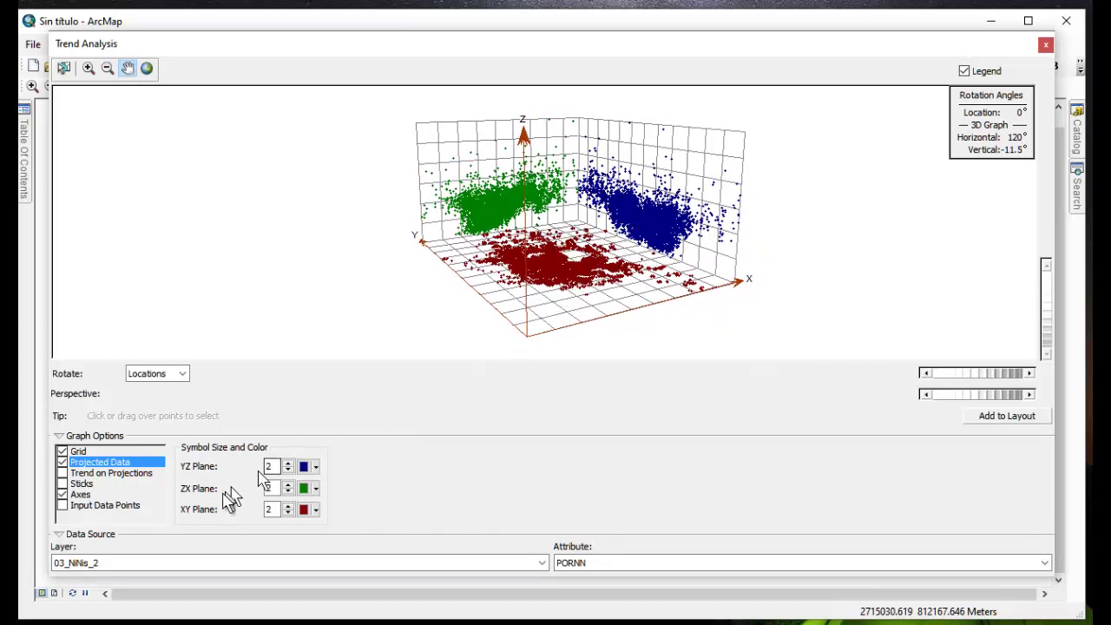
{"action": "left_click", "coordinate": [62, 463]}
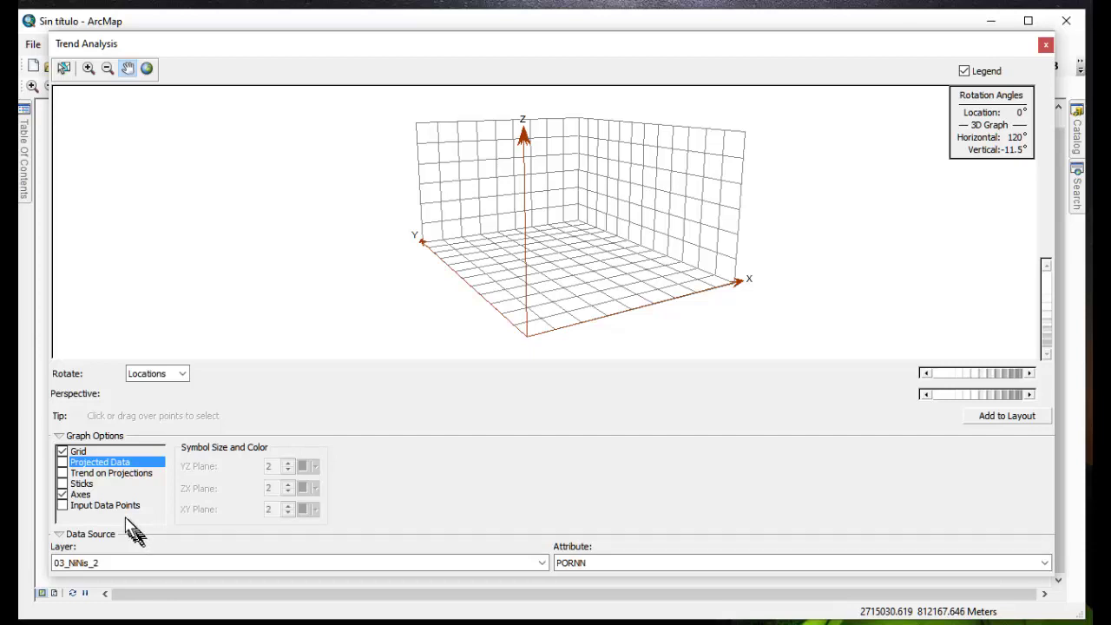
{"action": "left_click", "coordinate": [62, 483]}
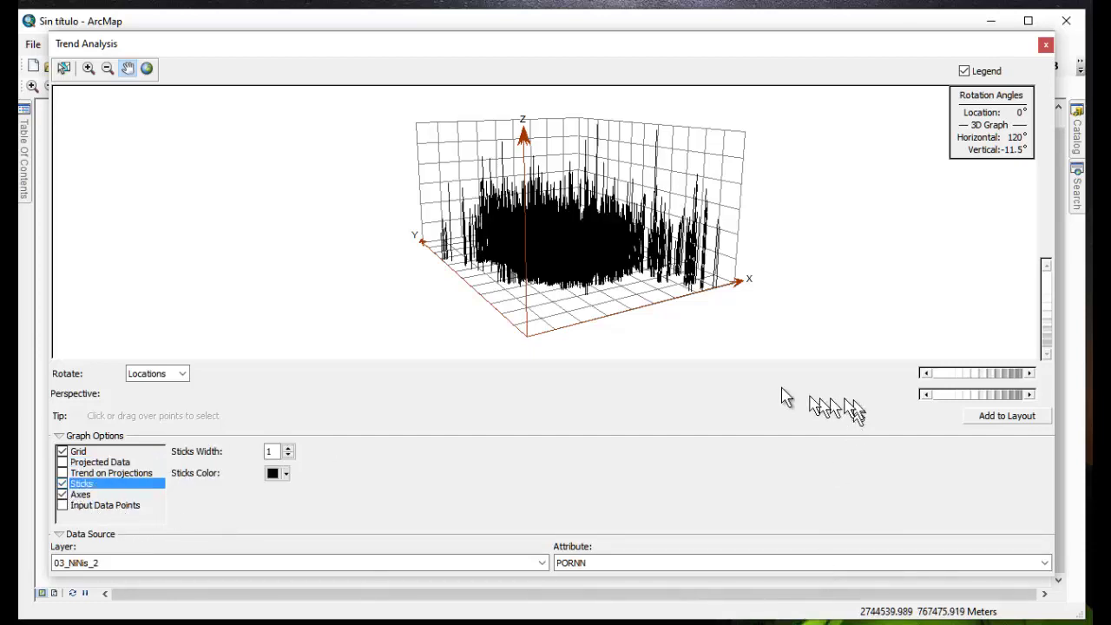
- Examine the sticks in the trend graph both up close and across the whole grid
{"action": "left_click", "coordinate": [89, 68]}
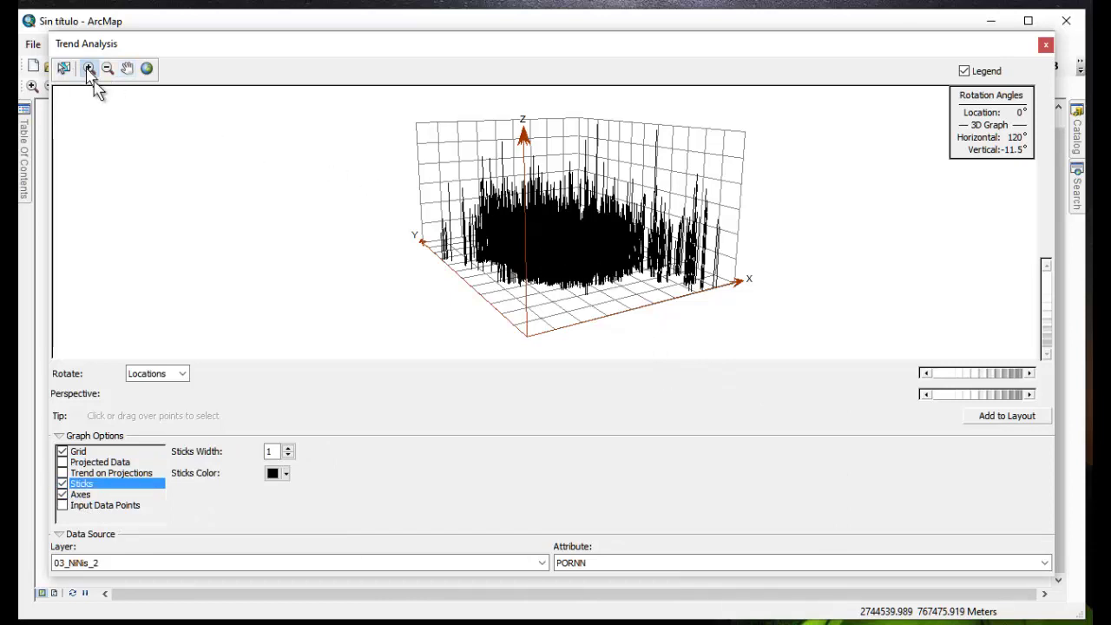
{"action": "left_click", "coordinate": [560, 247]}
{"action": "left_click", "coordinate": [573, 259]}
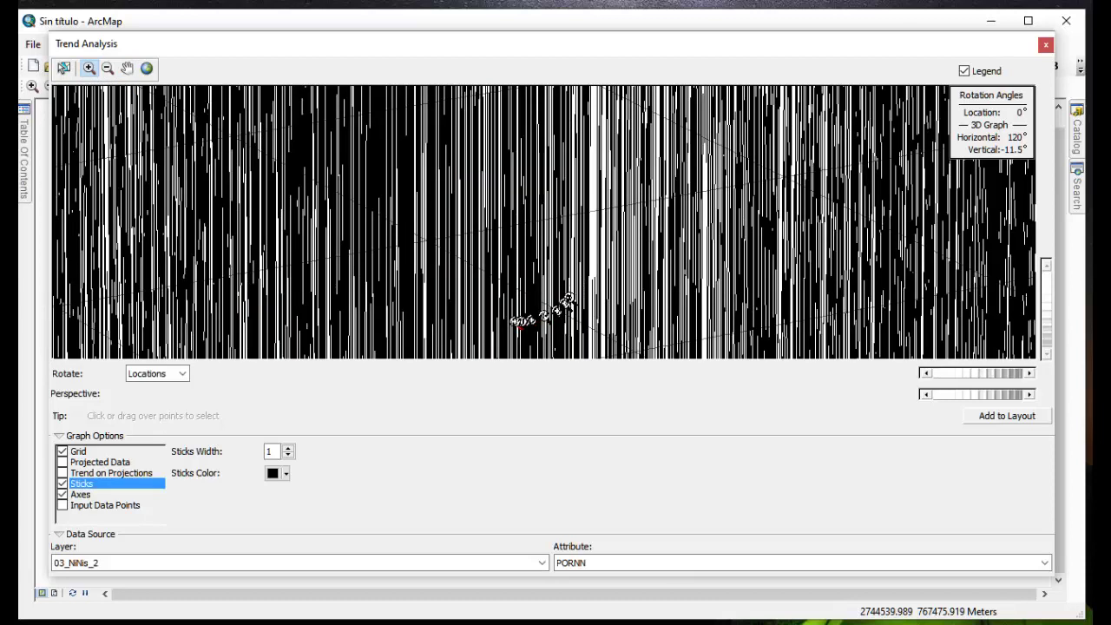
{"action": "left_click", "coordinate": [107, 67]}
{"action": "left_click", "coordinate": [643, 270]}
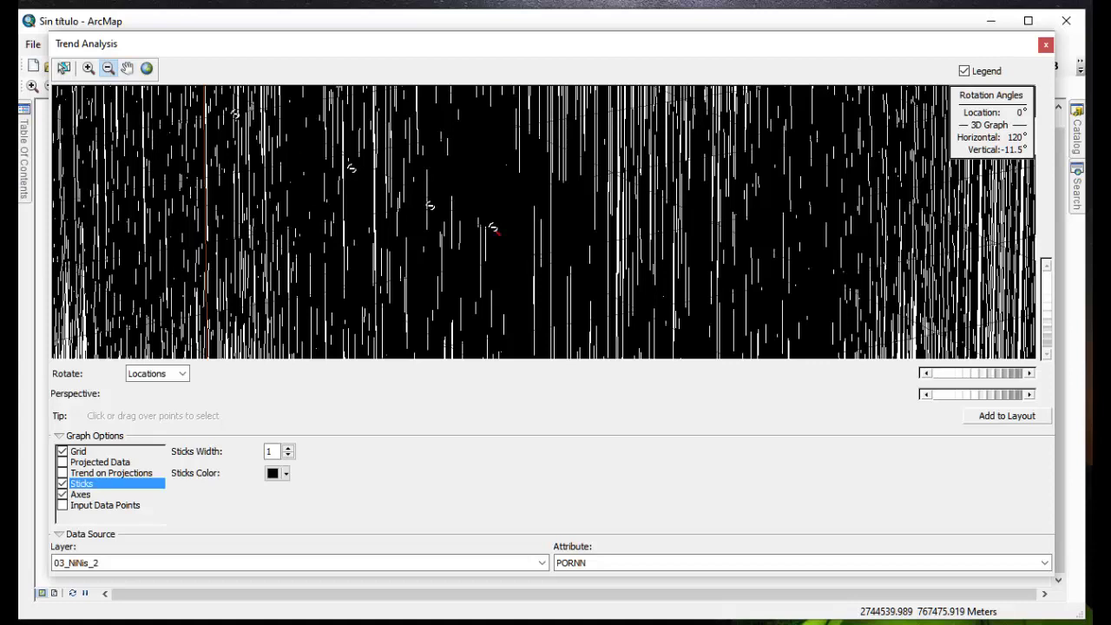
{"action": "left_click", "coordinate": [590, 234]}
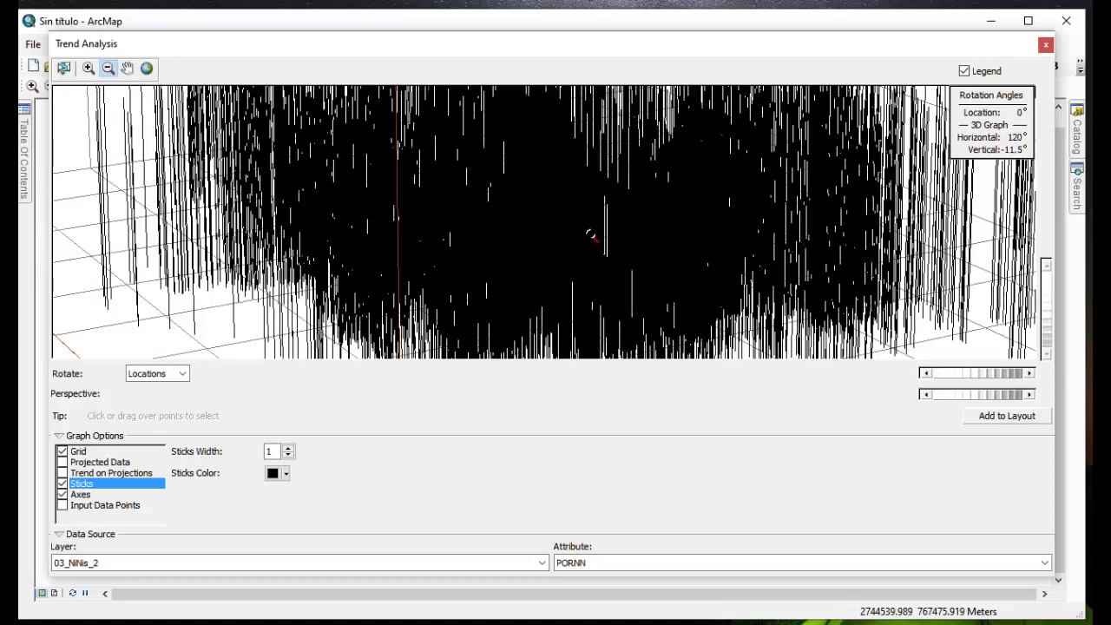
{"action": "left_click", "coordinate": [590, 235]}
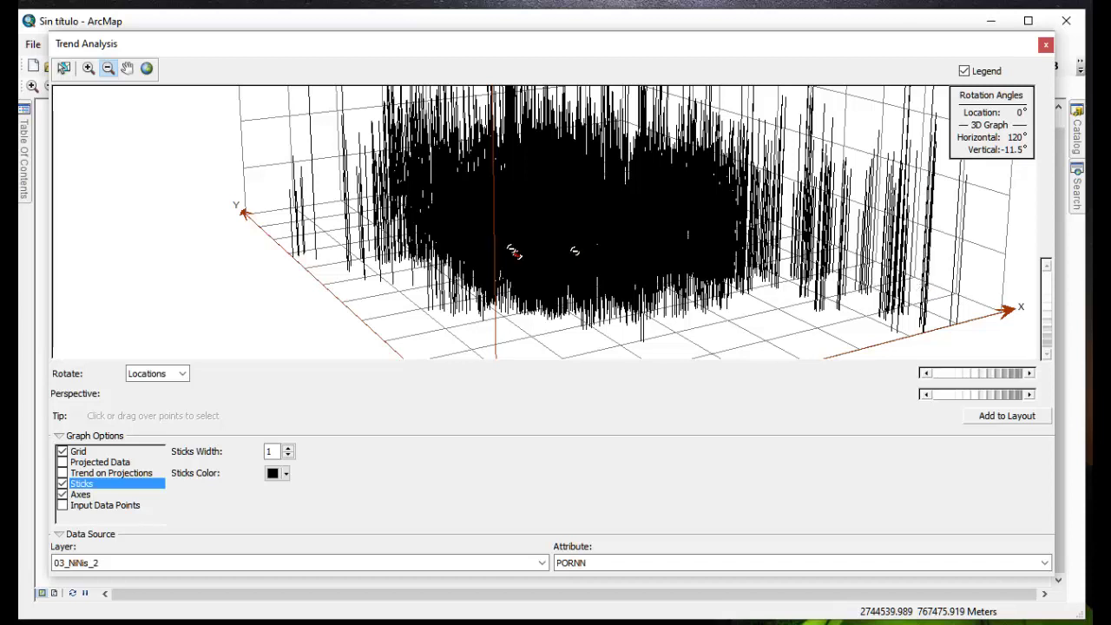
{"action": "left_click_drag", "start_coordinate": [621, 220], "coordinate": [688, 314]}
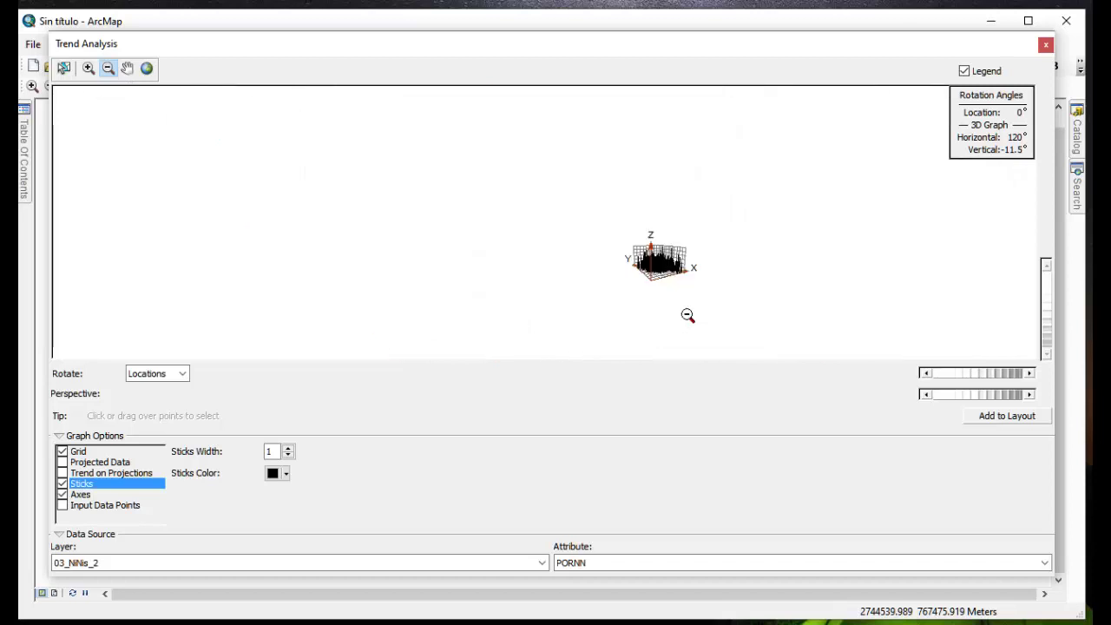
{"action": "left_click", "coordinate": [89, 68]}
{"action": "left_click_drag", "start_coordinate": [606, 220], "coordinate": [712, 304]}
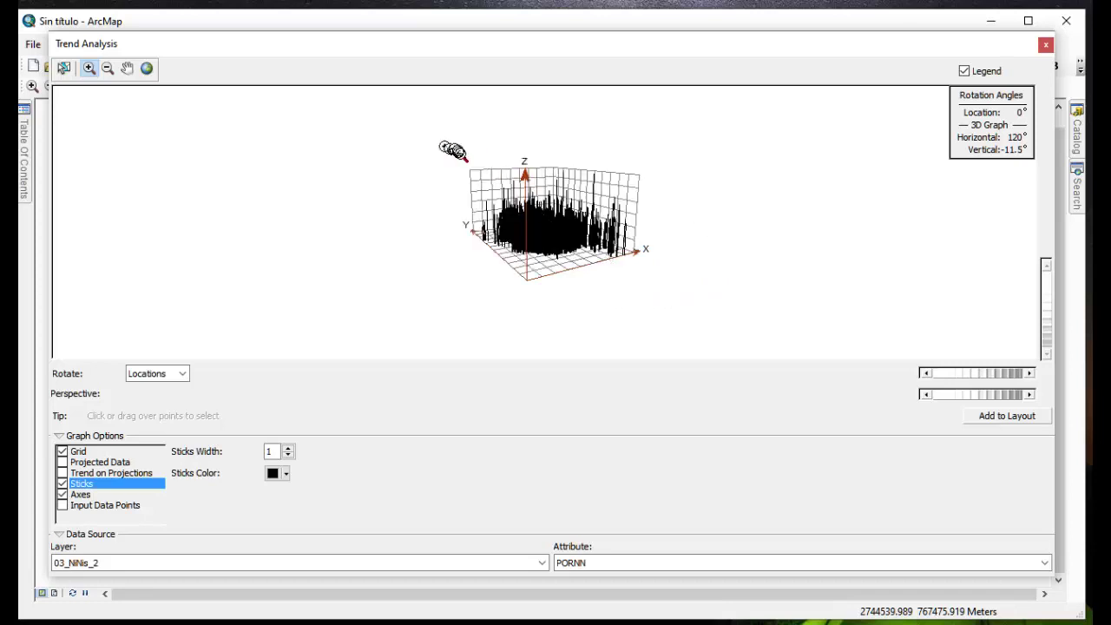
{"action": "left_click_drag", "start_coordinate": [455, 154], "coordinate": [653, 290]}
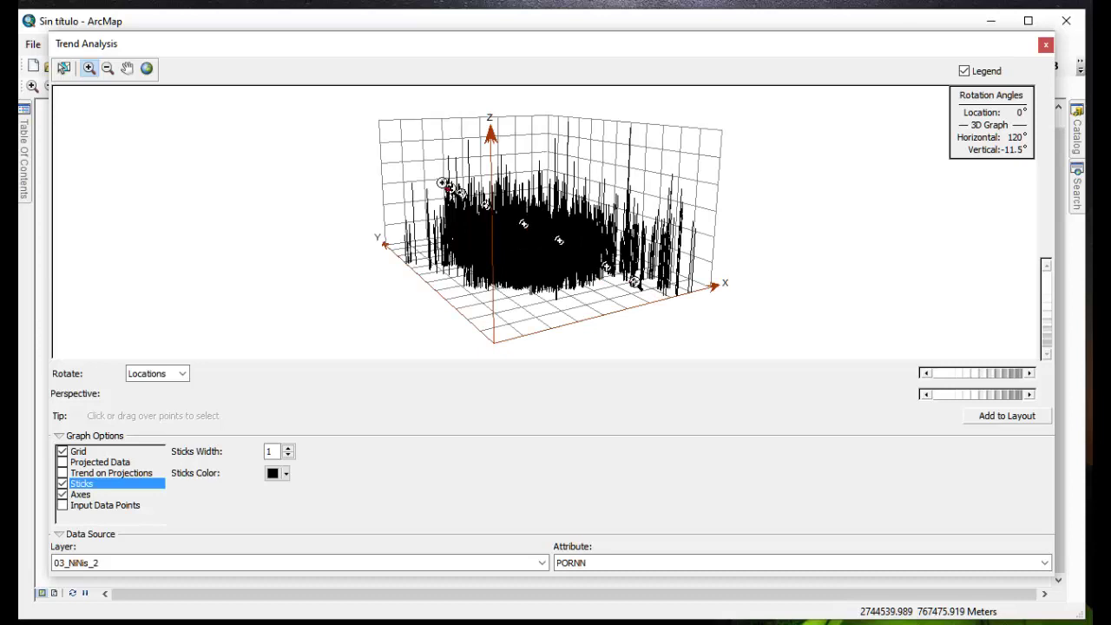
{"action": "left_click_drag", "start_coordinate": [360, 113], "coordinate": [751, 347]}
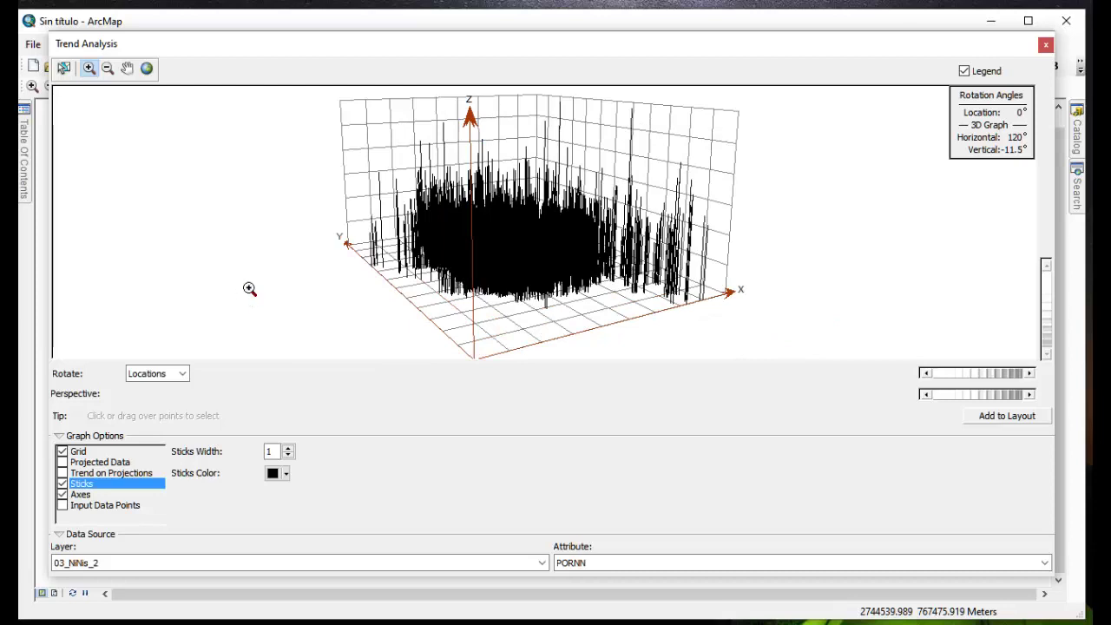
- Replace the sticks with the trend on projections and inspect the trend curves on the YZ and XZ planes
{"action": "left_click", "coordinate": [63, 484]}
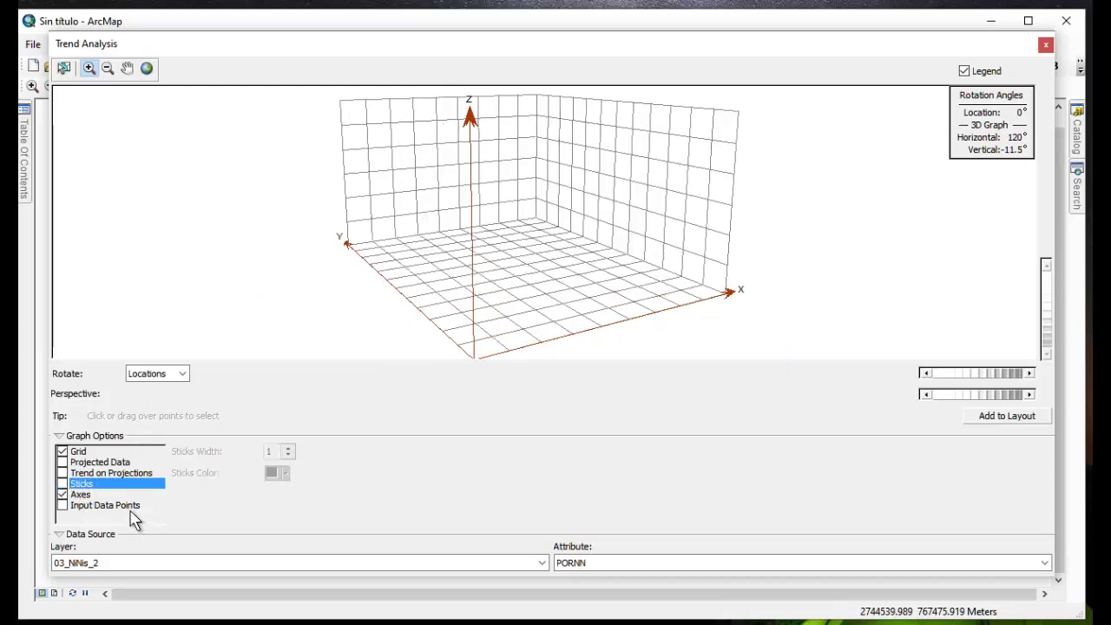
{"action": "left_click", "coordinate": [63, 473]}
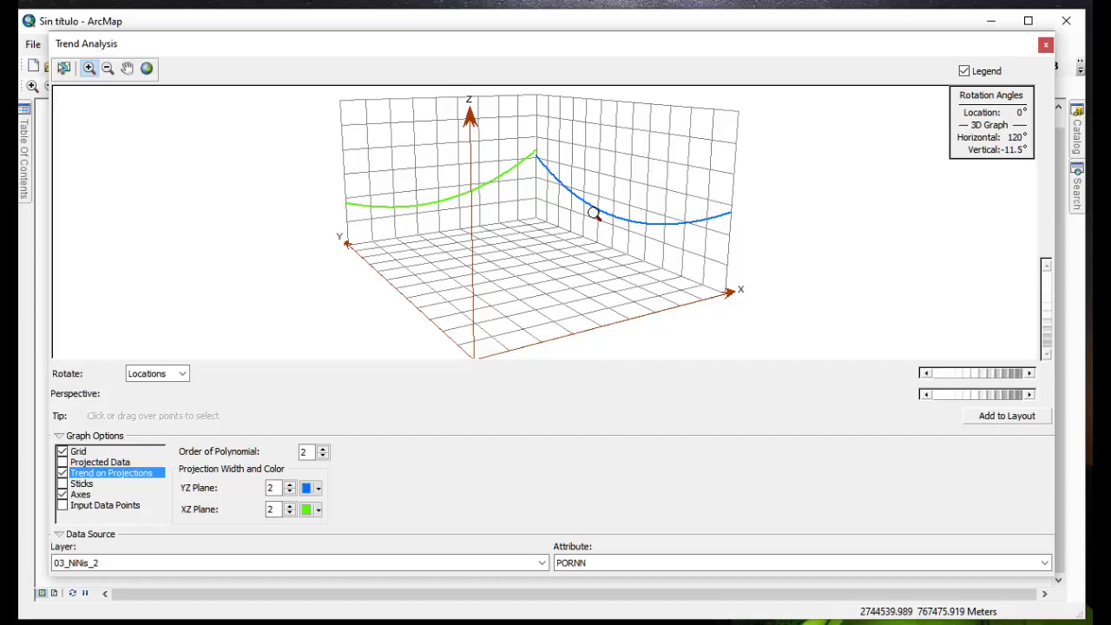
{"action": "left_click", "coordinate": [556, 181]}
{"action": "left_click", "coordinate": [107, 68]}
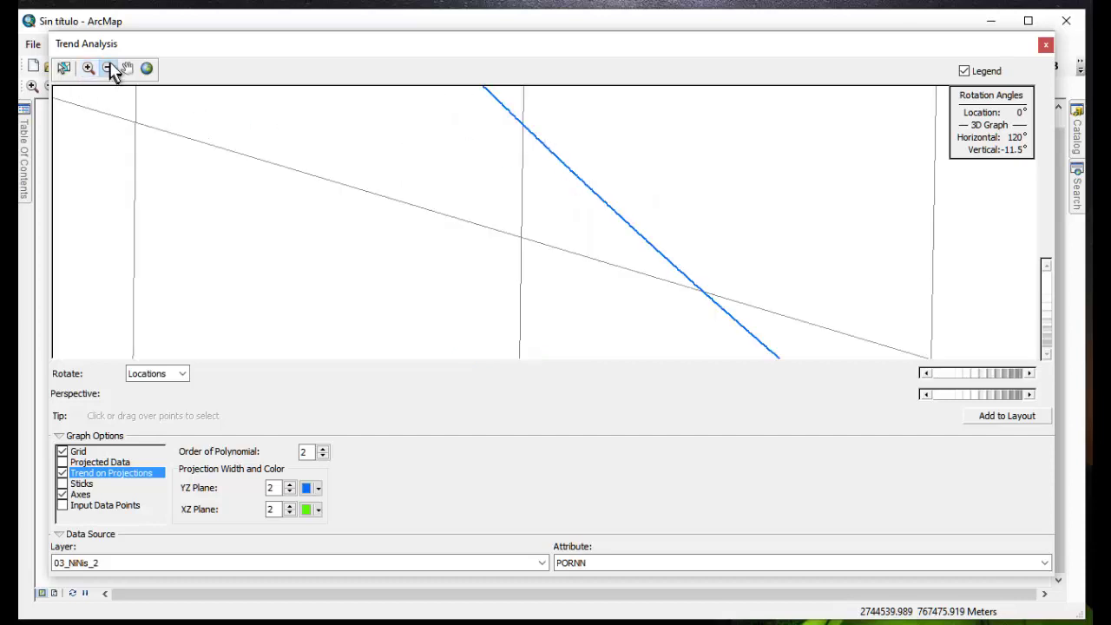
{"action": "left_click", "coordinate": [615, 195]}
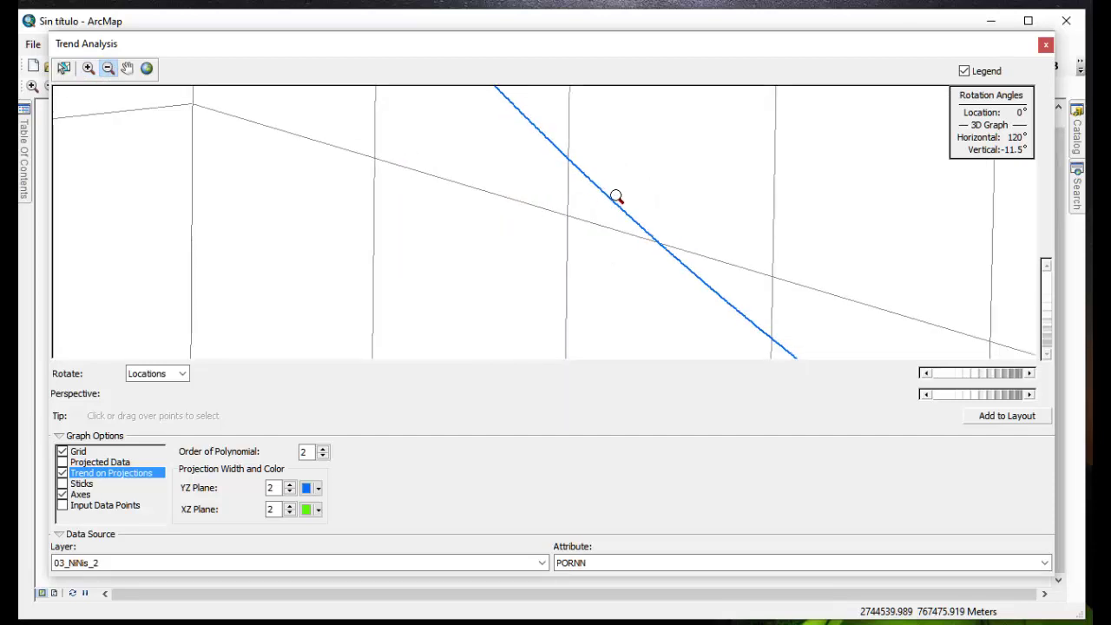
{"action": "left_click", "coordinate": [617, 196]}
{"action": "left_click", "coordinate": [616, 194]}
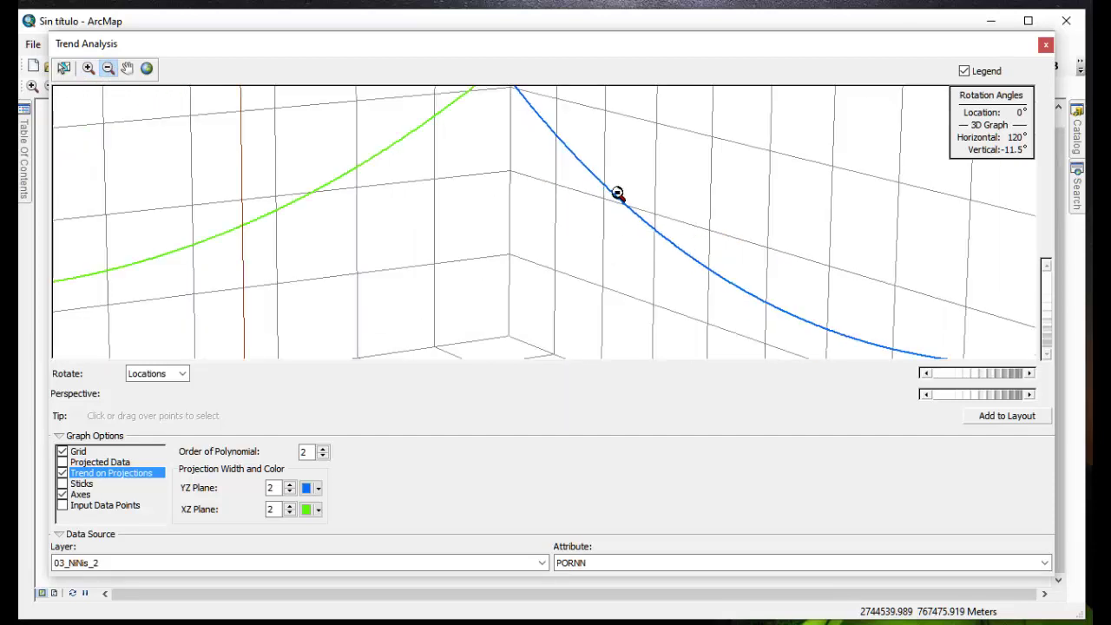
{"action": "left_click", "coordinate": [617, 193]}
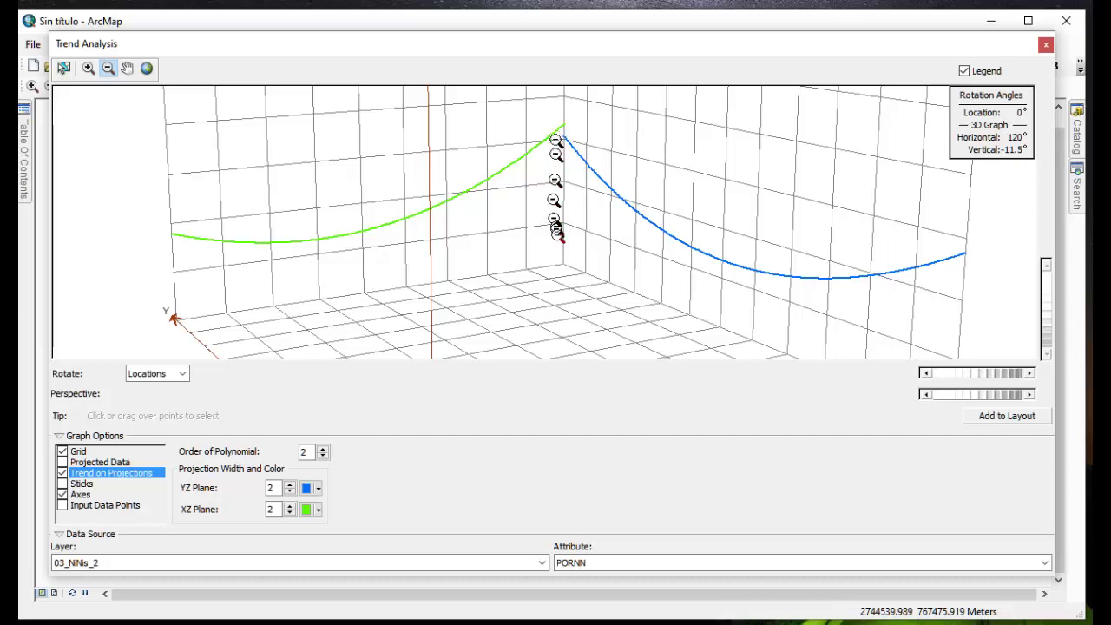
{"action": "left_click", "coordinate": [557, 250]}
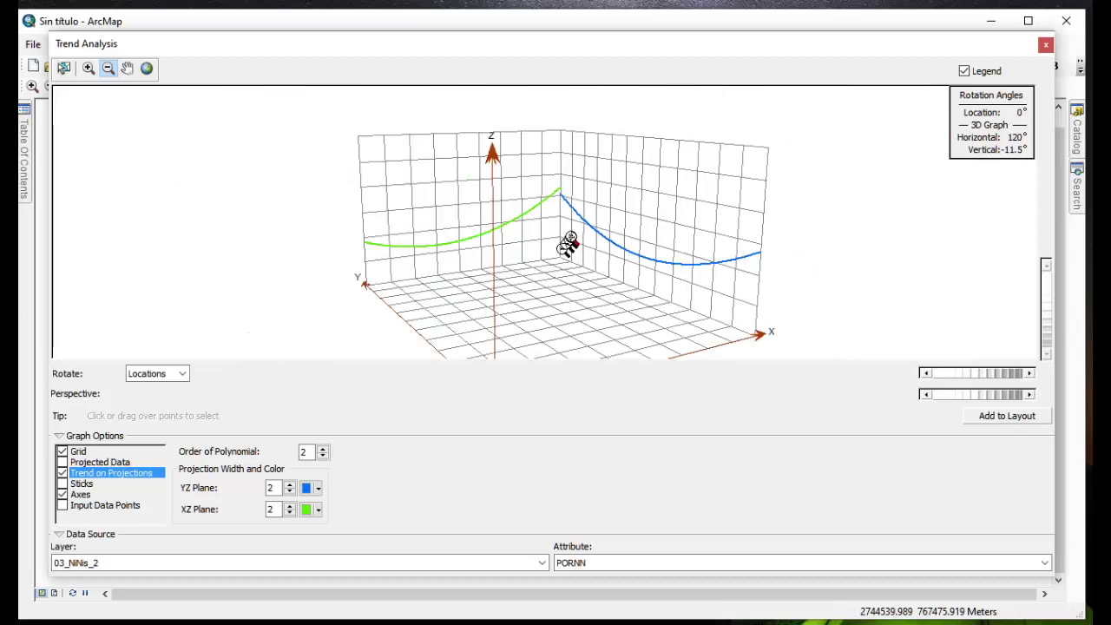
{"action": "left_click", "coordinate": [128, 68]}
{"action": "left_click_drag", "start_coordinate": [562, 260], "coordinate": [564, 230]}
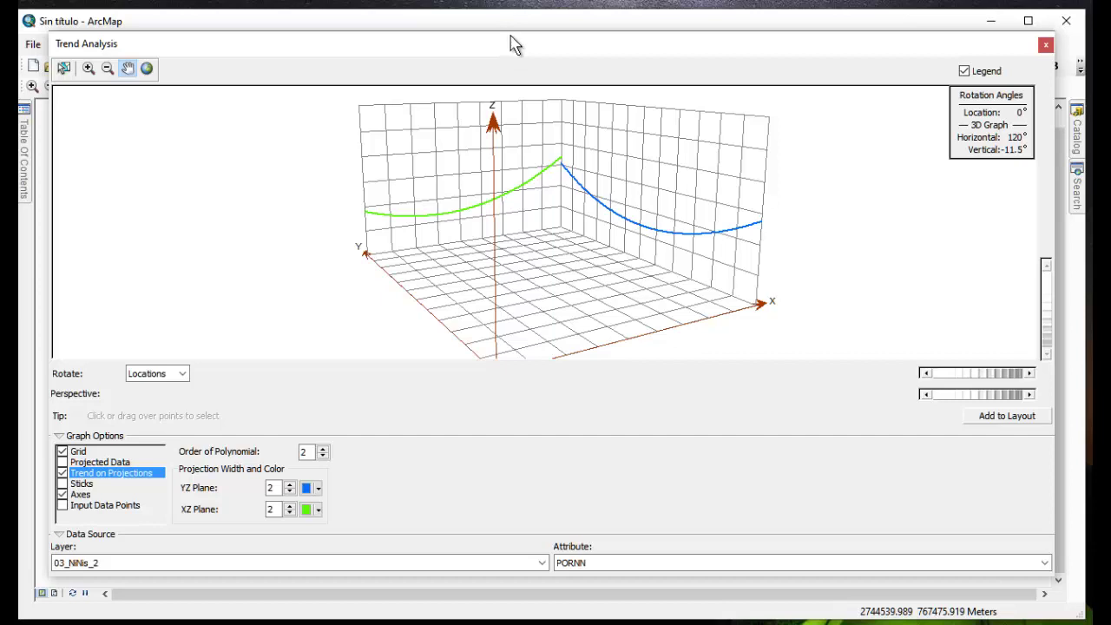
- Make the Trend Analysis window taller, reposition it, and fit the whole trend graph inside the plot area
{"action": "left_click_drag", "start_coordinate": [512, 32], "coordinate": [516, 3]}
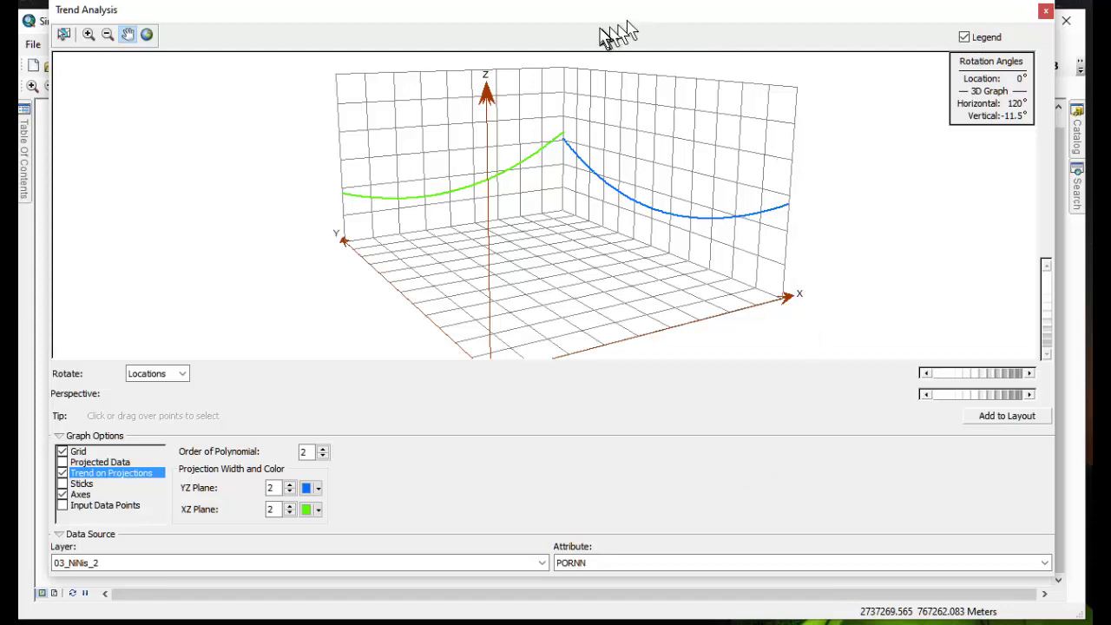
{"action": "left_click_drag", "start_coordinate": [602, 21], "coordinate": [604, 45]}
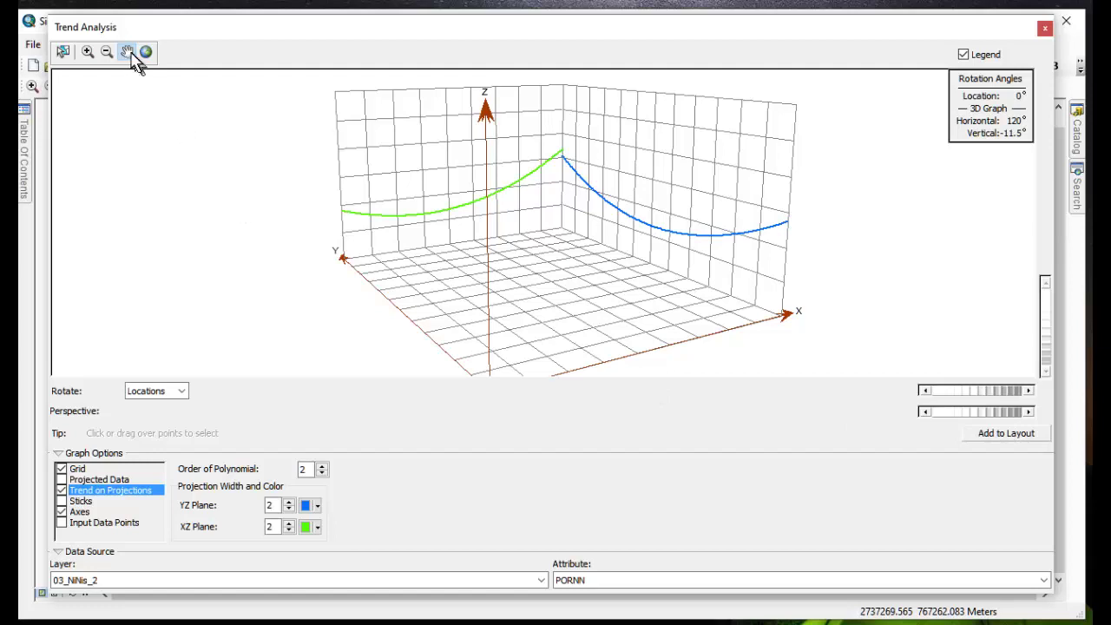
{"action": "left_click", "coordinate": [107, 52]}
{"action": "left_click_drag", "start_coordinate": [532, 167], "coordinate": [627, 309]}
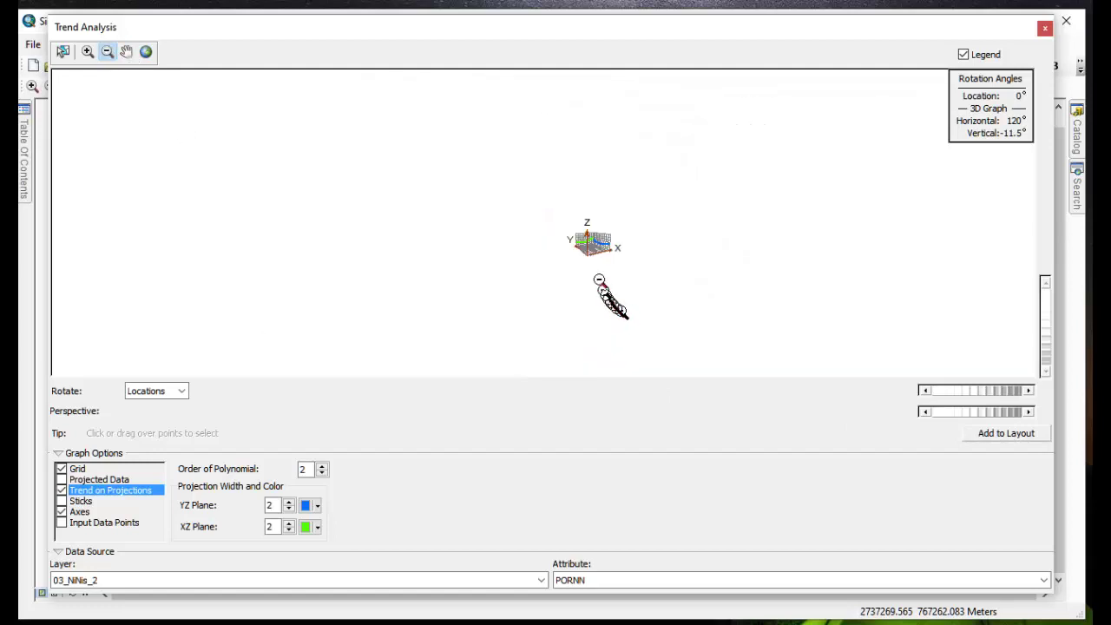
{"action": "left_click", "coordinate": [88, 53]}
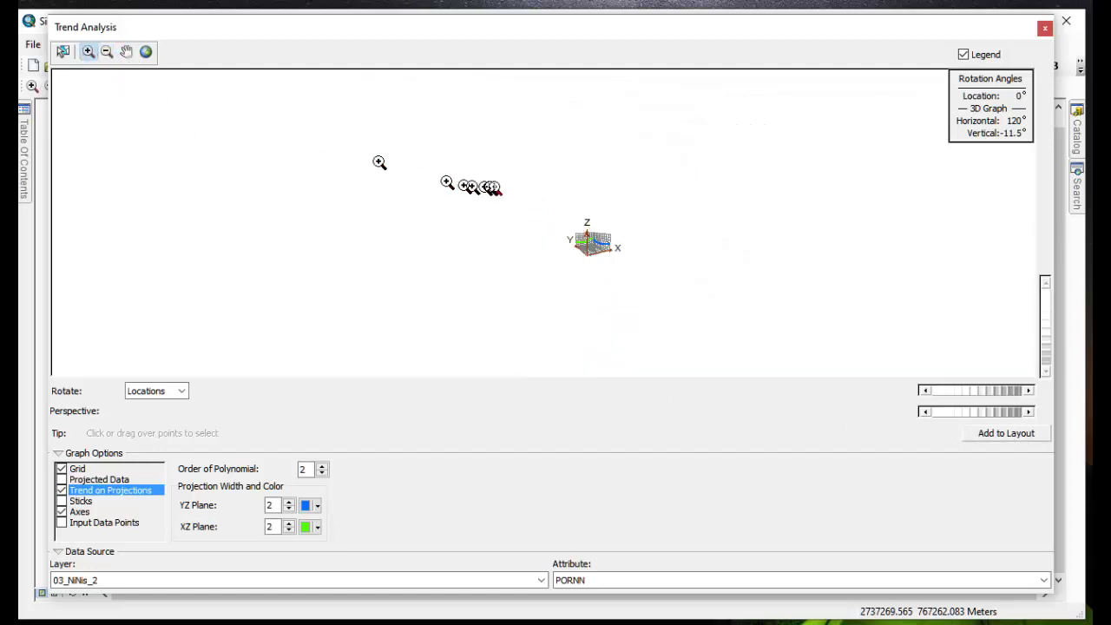
{"action": "left_click_drag", "start_coordinate": [560, 217], "coordinate": [631, 273]}
{"action": "left_click", "coordinate": [640, 310]}
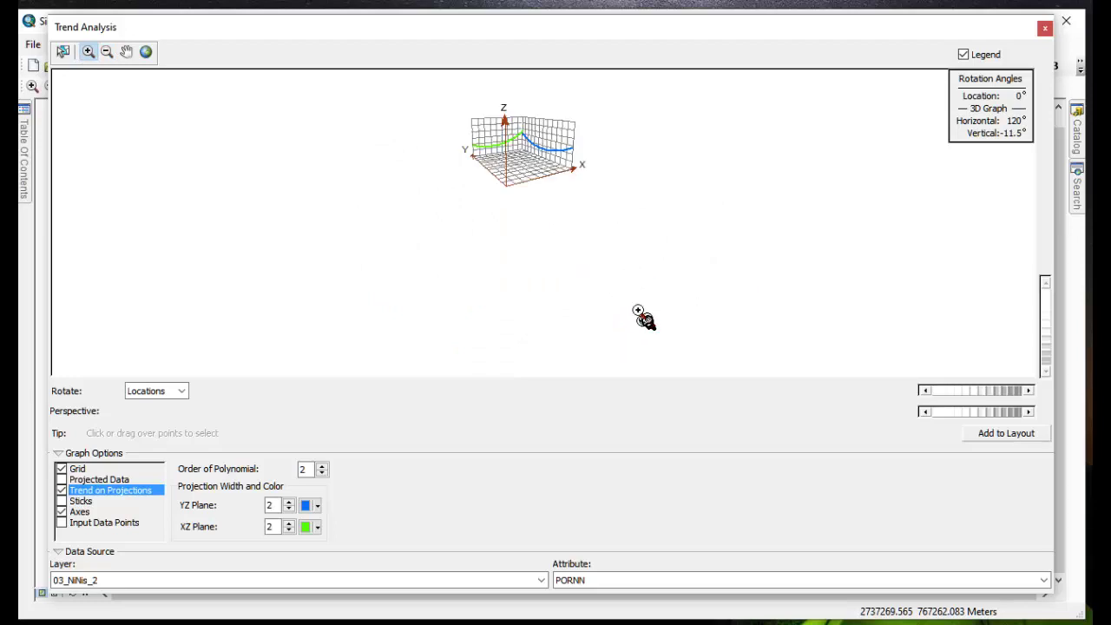
{"action": "left_click_drag", "start_coordinate": [461, 106], "coordinate": [590, 198]}
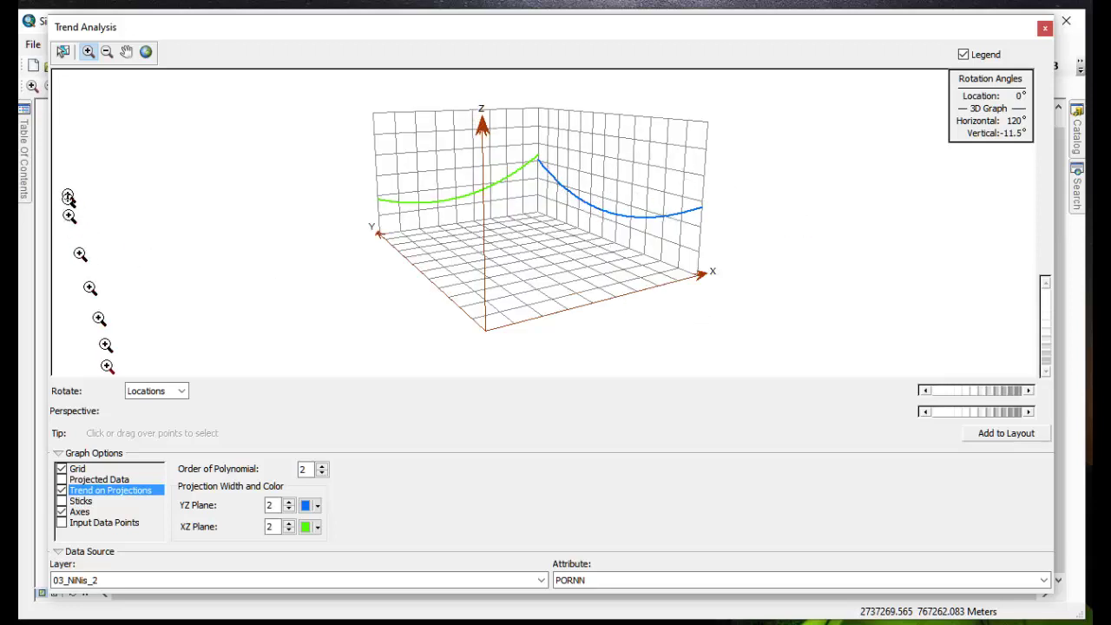
- Display the projected data, sticks and input data points together with the trend curves in the graph
{"action": "left_click", "coordinate": [78, 480]}
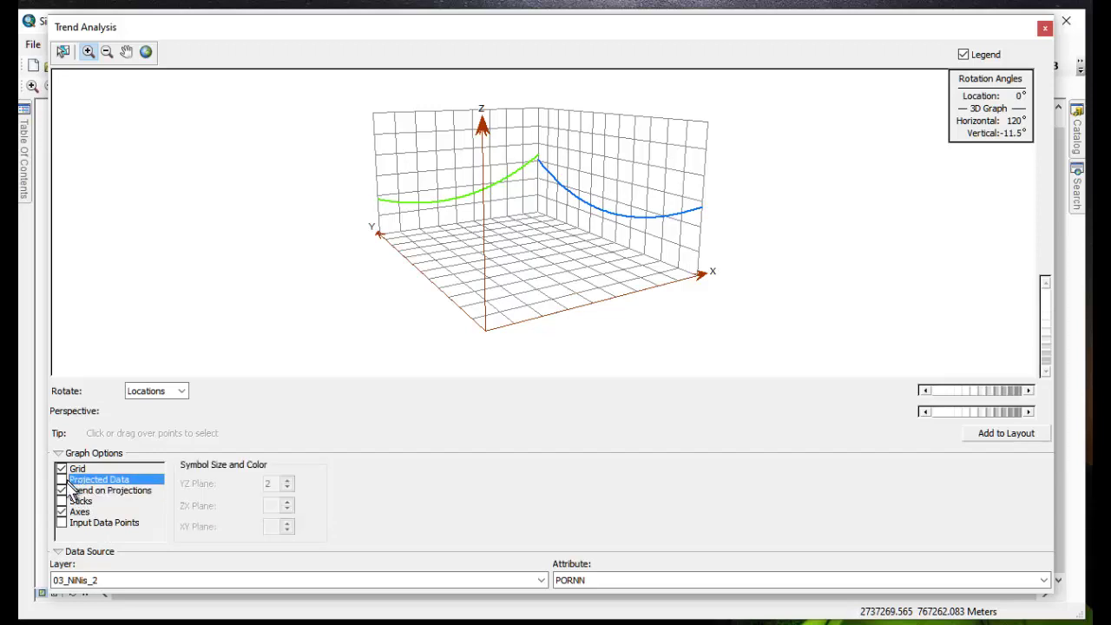
{"action": "left_click", "coordinate": [61, 479]}
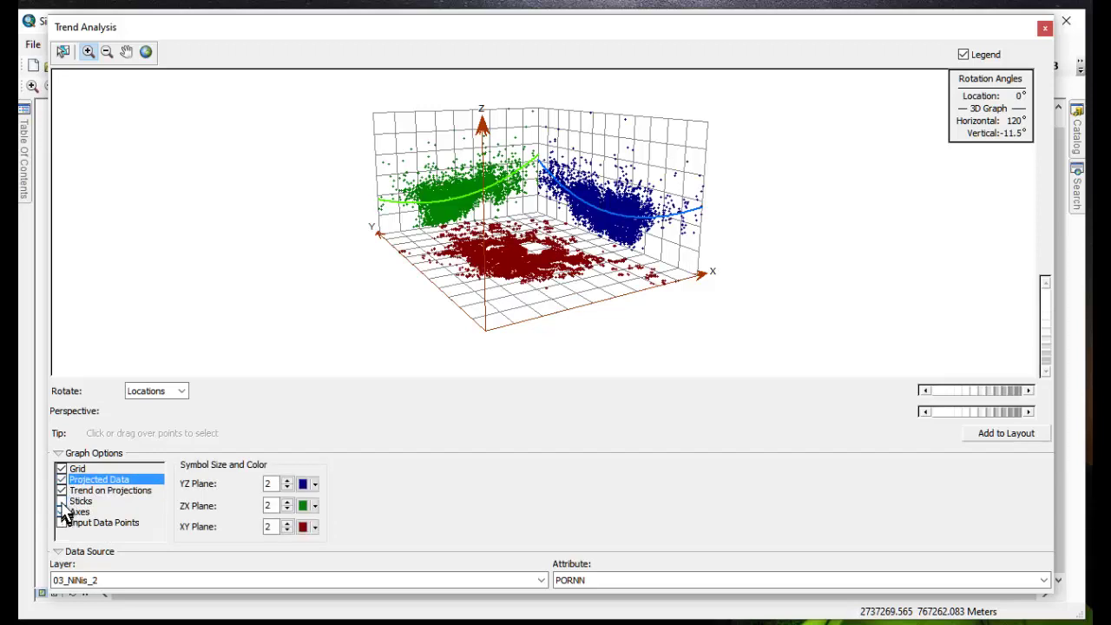
{"action": "left_click", "coordinate": [61, 500]}
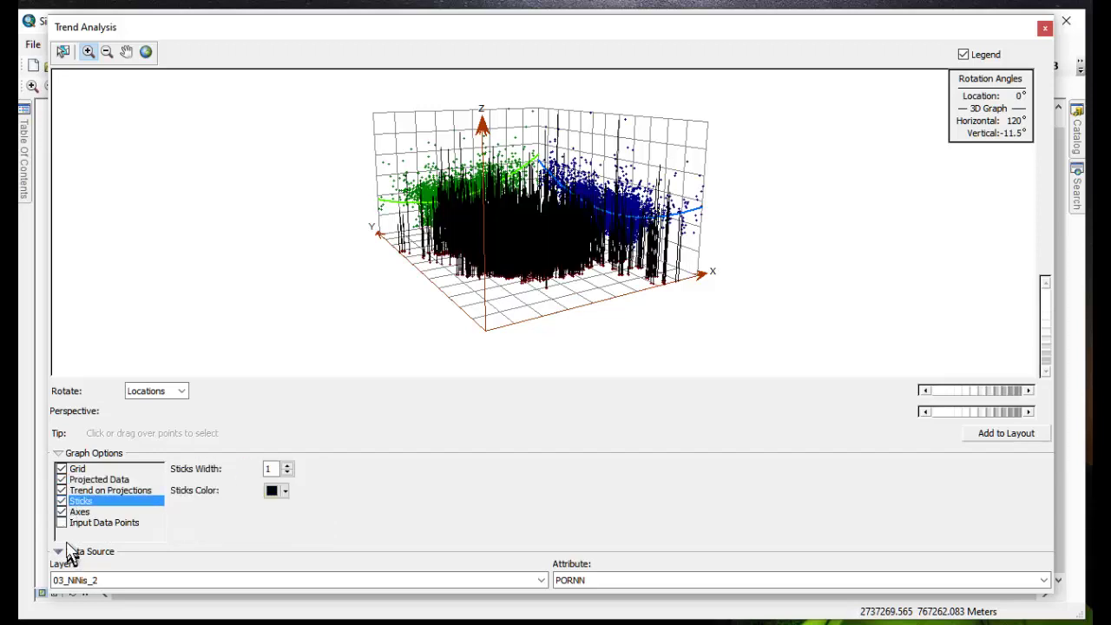
{"action": "left_click", "coordinate": [61, 523]}
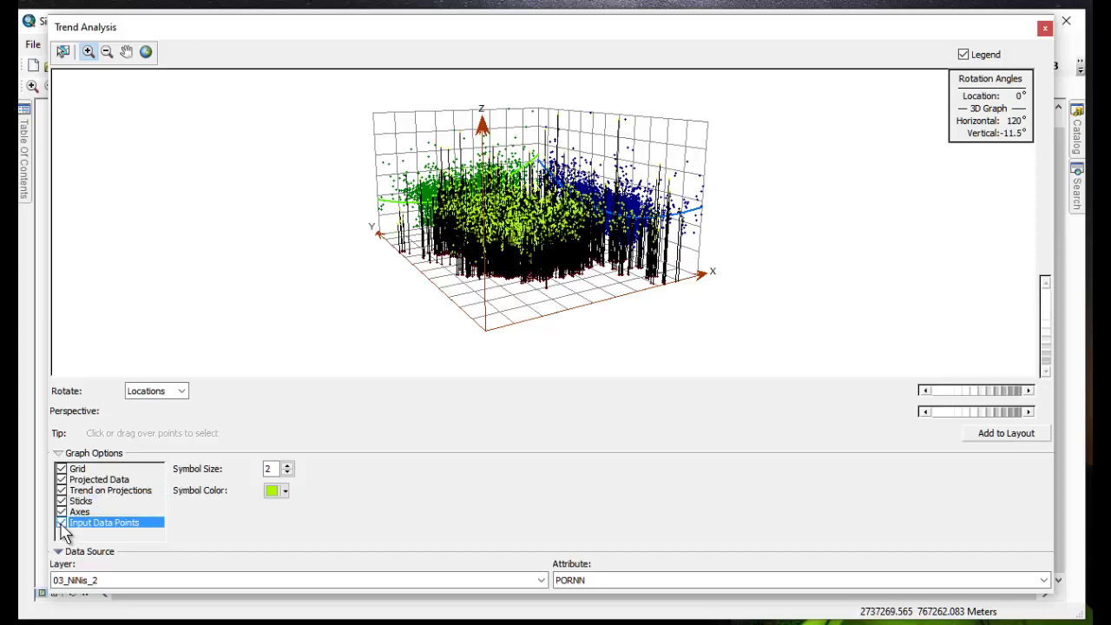